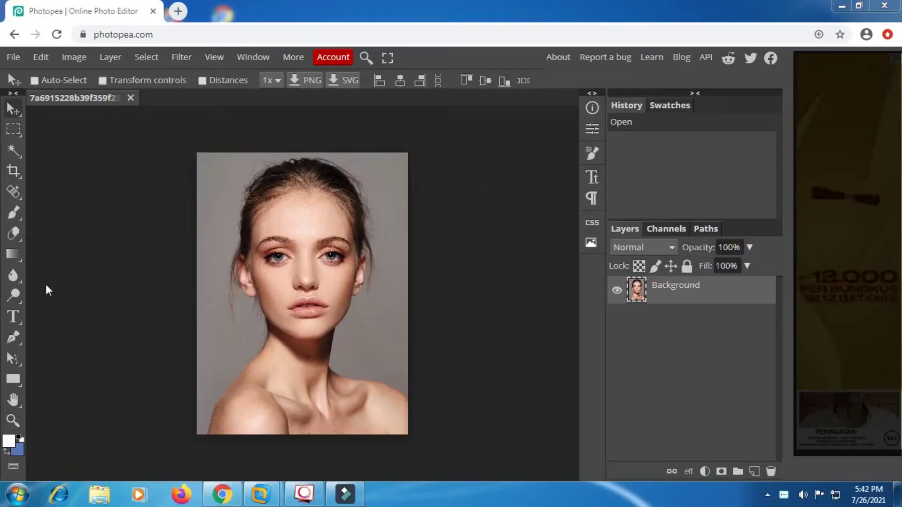
- Switch to the Pen tool in shape mode and set the shape fill to pure black
{"action": "left_click", "coordinate": [14, 338]}
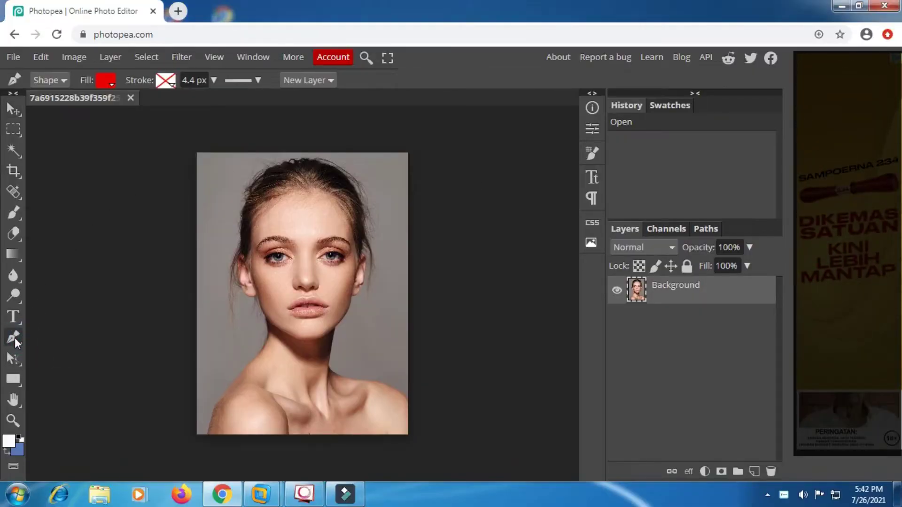
{"action": "left_click", "coordinate": [105, 80]}
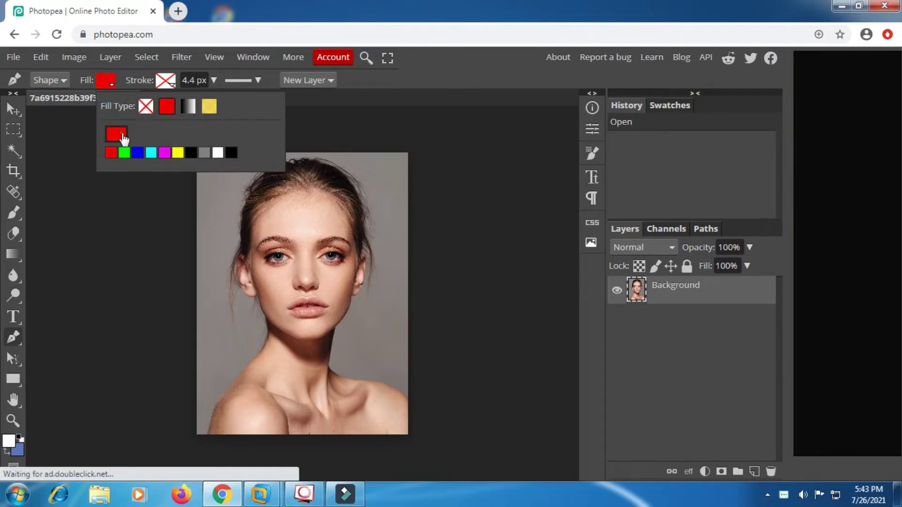
{"action": "left_click", "coordinate": [116, 134]}
{"action": "left_click", "coordinate": [188, 321]}
{"action": "mouse_move", "coordinate": [193, 323]}
{"action": "left_mouse_down"}
{"action": "mouse_move", "coordinate": [207, 325]}
{"action": "mouse_move", "coordinate": [100, 346]}
{"action": "left_mouse_up"}
{"action": "left_click", "coordinate": [348, 333]}
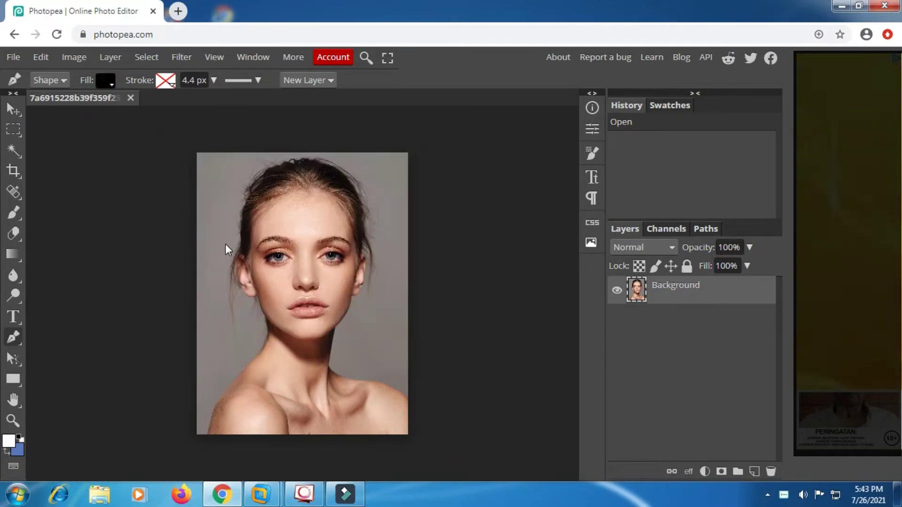
- Zoom in and place the first eyebrow anchors with one corner point, at 0% opacity
{"action": "scroll", "coordinate": [294, 245], "scroll_direction": "up", "scroll_amount": 5}
{"action": "scroll", "coordinate": [294, 245], "scroll_direction": "up", "scroll_amount": 2}
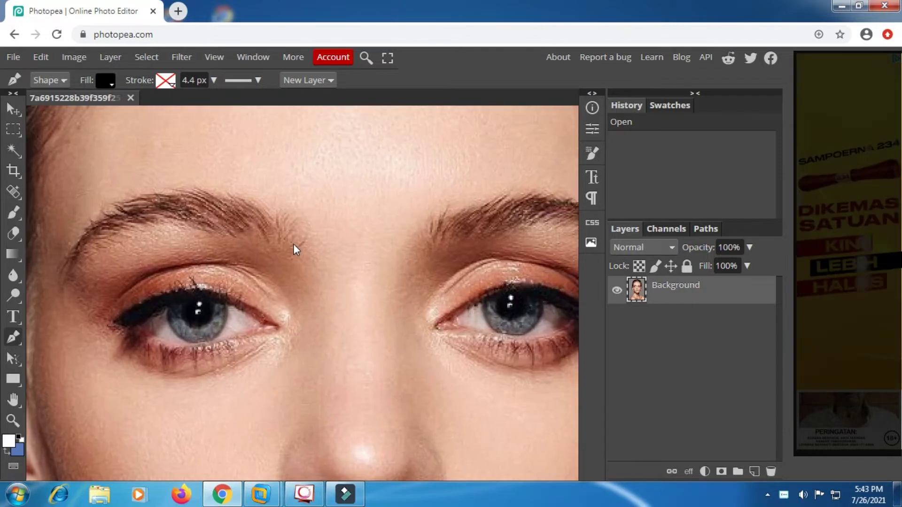
{"action": "scroll", "coordinate": [352, 261], "scroll_direction": "up", "scroll_amount": 2}
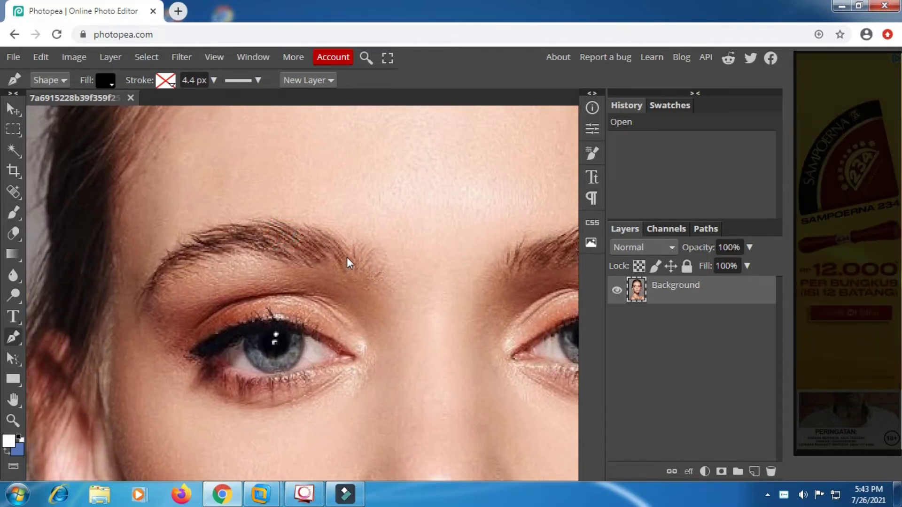
{"action": "left_click", "coordinate": [347, 257]}
{"action": "left_click_drag", "start_coordinate": [305, 225], "coordinate": [266, 219]}
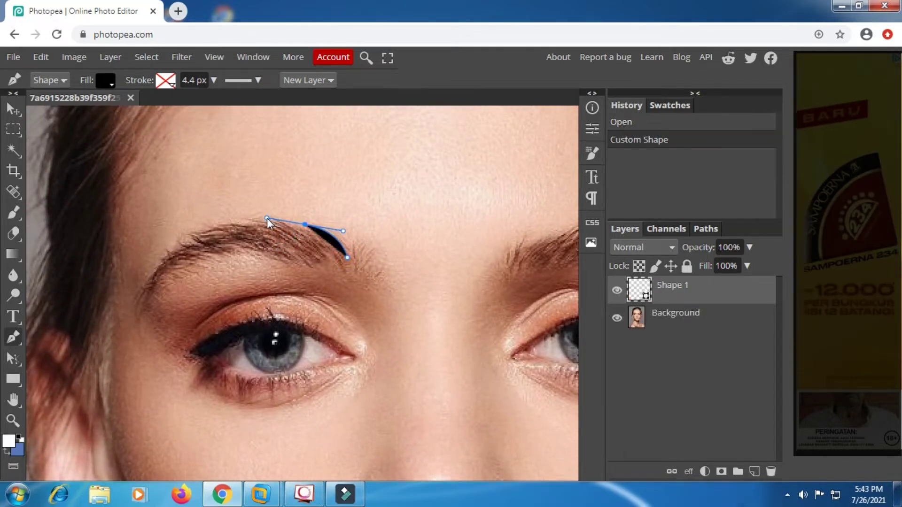
{"action": "left_click", "coordinate": [11, 464]}
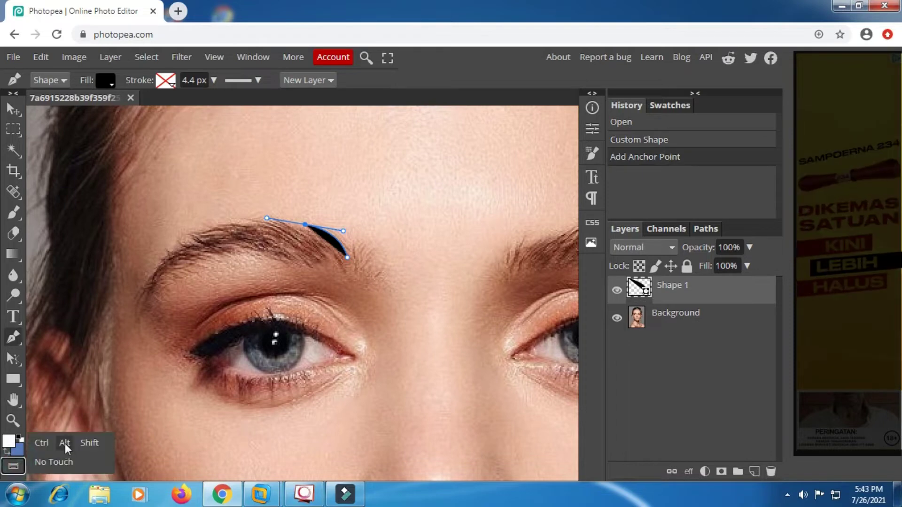
{"action": "left_click", "coordinate": [65, 443]}
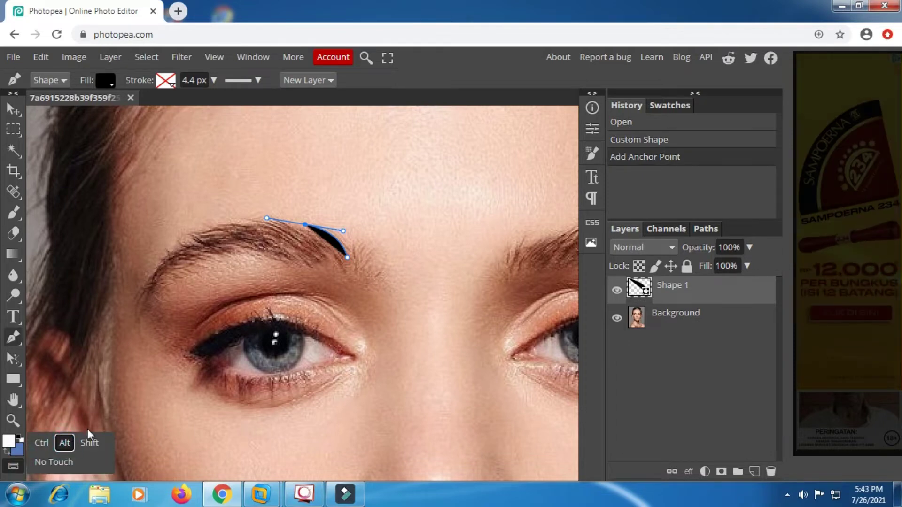
{"action": "left_click", "coordinate": [305, 224]}
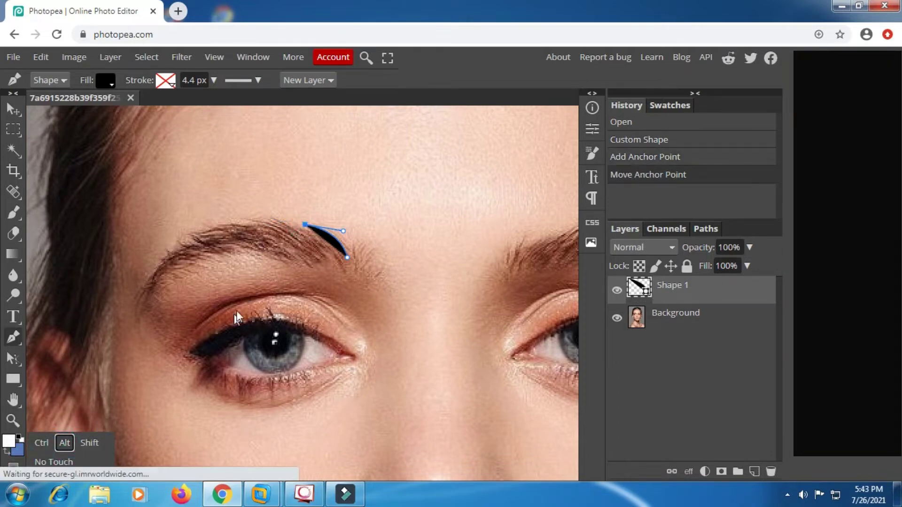
{"action": "left_click", "coordinate": [314, 232]}
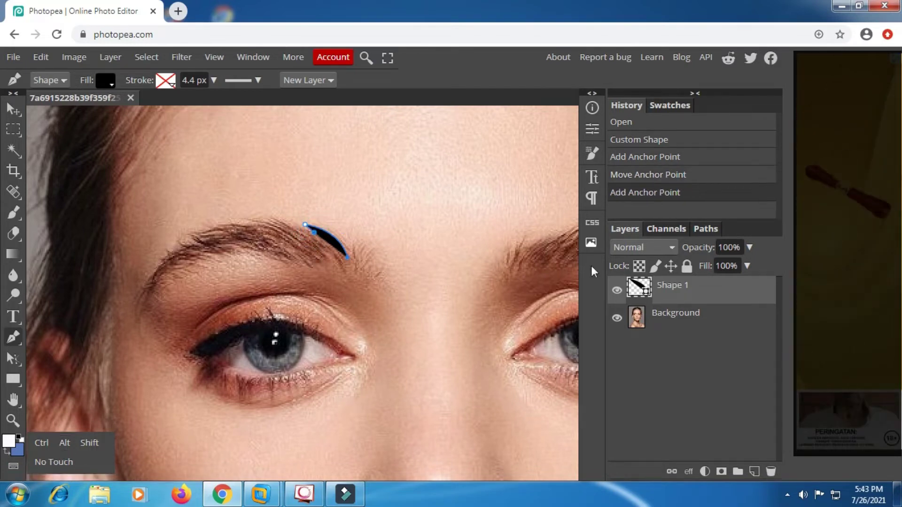
{"action": "left_click", "coordinate": [749, 247]}
{"action": "left_click_drag", "start_coordinate": [747, 266], "coordinate": [639, 270]}
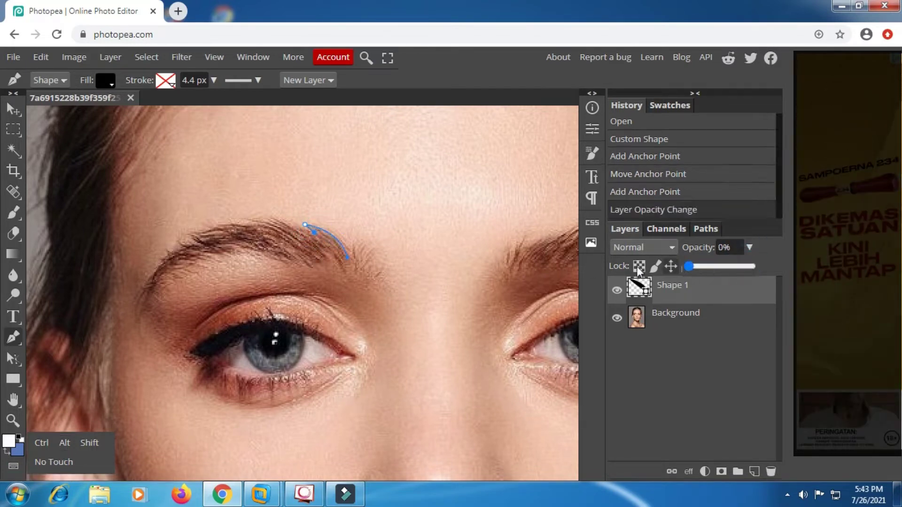
- Extend the brow's top edge toward its left end, reverting misplaced points through History
{"action": "left_click", "coordinate": [278, 219]}
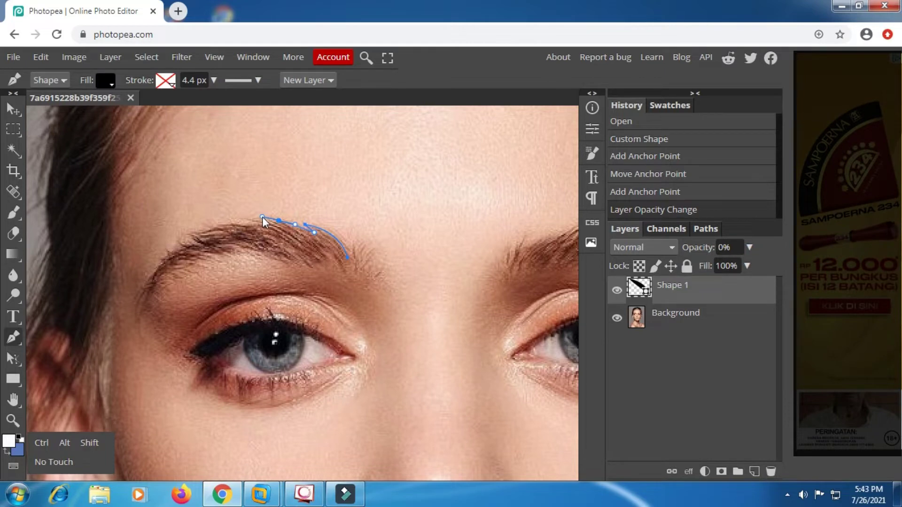
{"action": "left_click", "coordinate": [63, 442]}
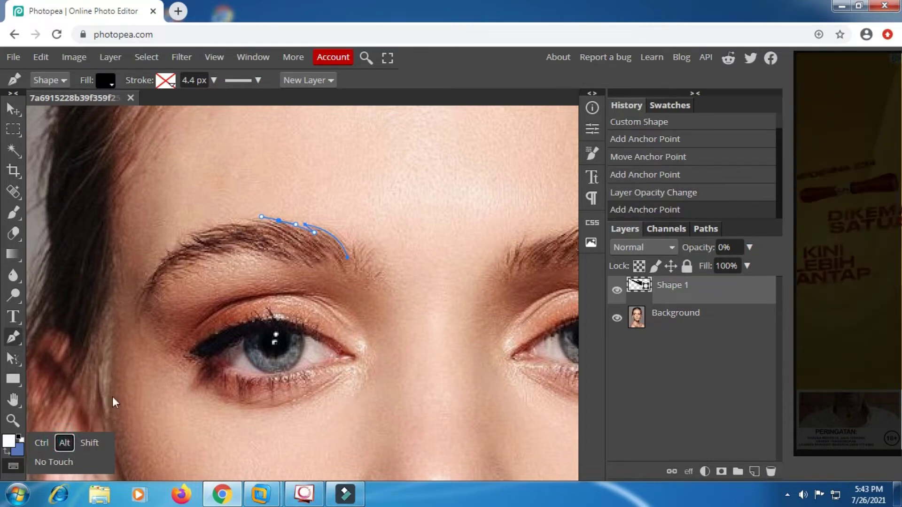
{"action": "left_click_drag", "start_coordinate": [262, 217], "coordinate": [278, 220]}
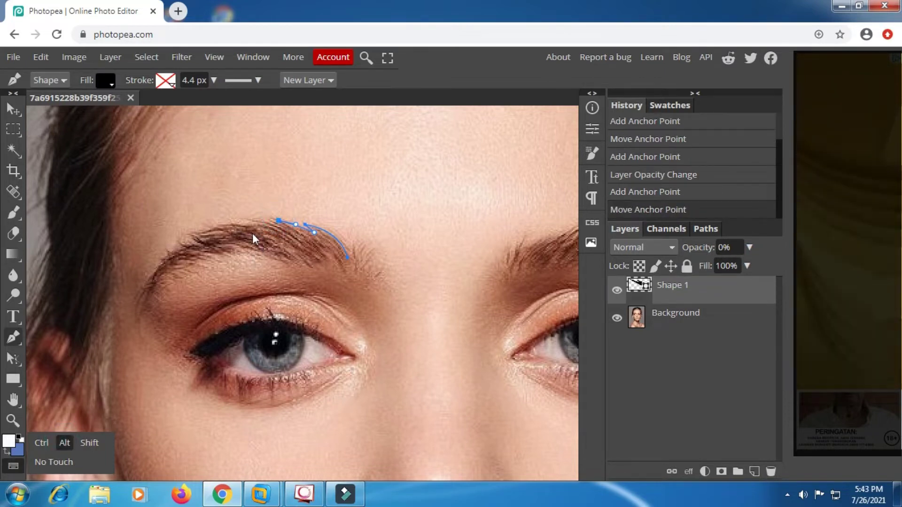
{"action": "left_click", "coordinate": [278, 224]}
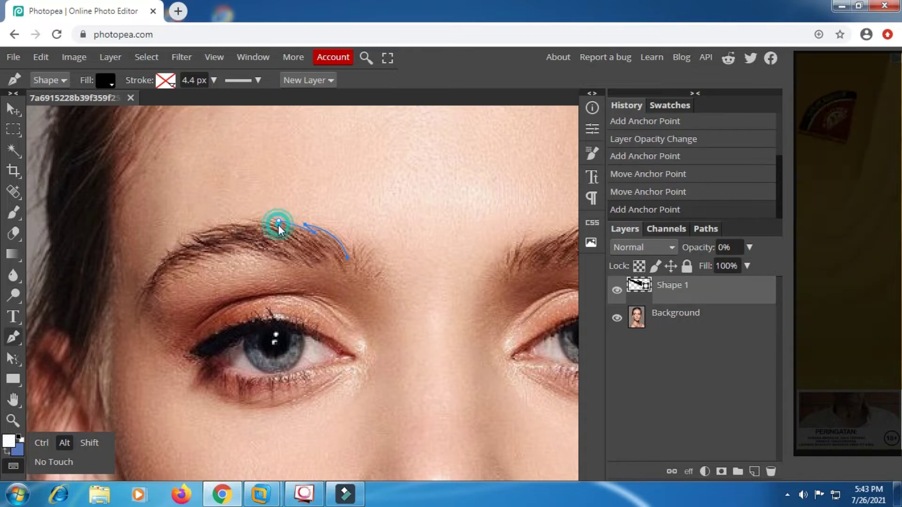
{"action": "left_click", "coordinate": [198, 231]}
{"action": "left_click", "coordinate": [157, 256]}
{"action": "left_click", "coordinate": [639, 192]}
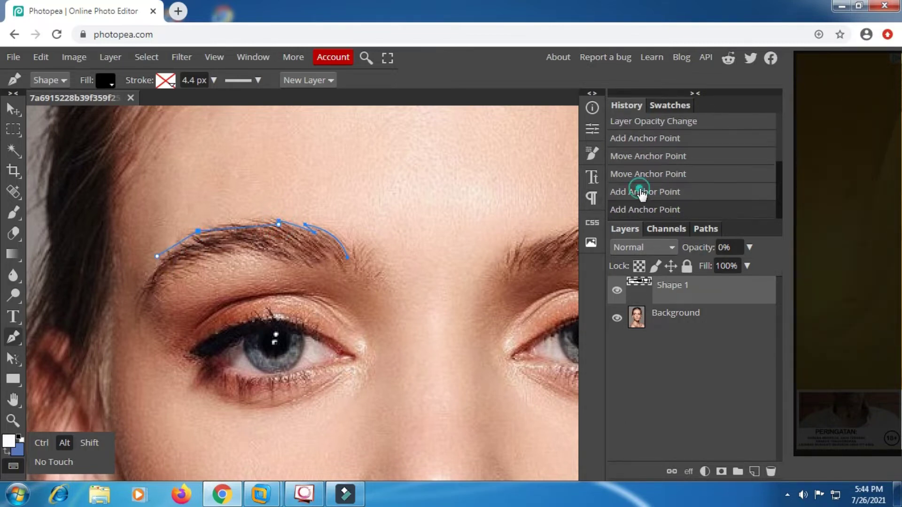
{"action": "left_click", "coordinate": [64, 442]}
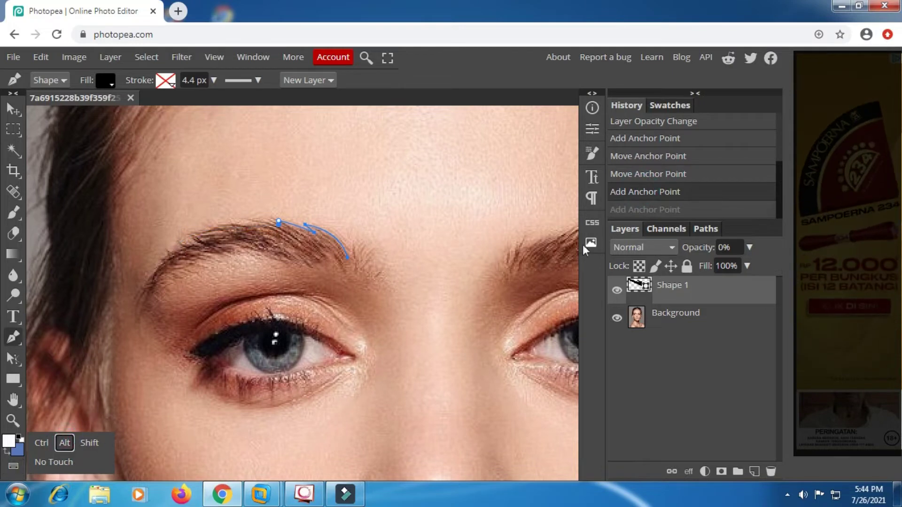
{"action": "left_click", "coordinate": [221, 227]}
{"action": "left_click", "coordinate": [179, 244]}
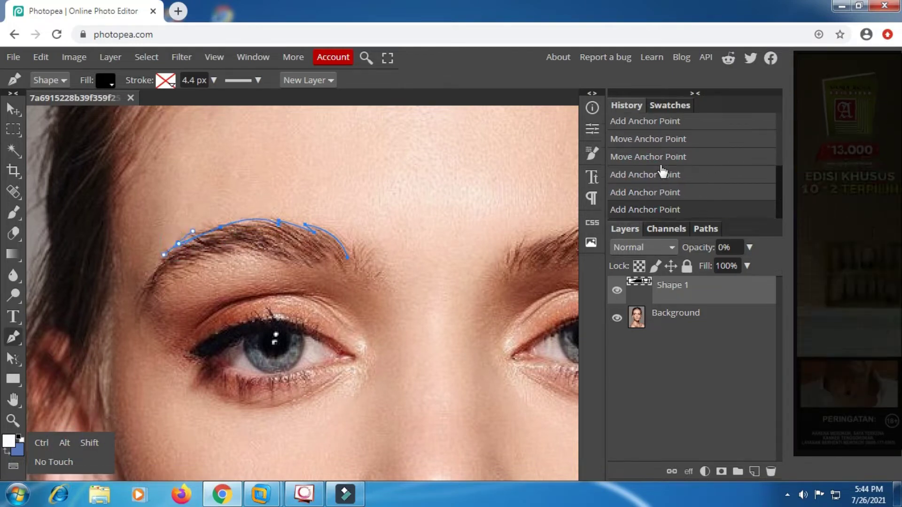
{"action": "left_click", "coordinate": [662, 173]}
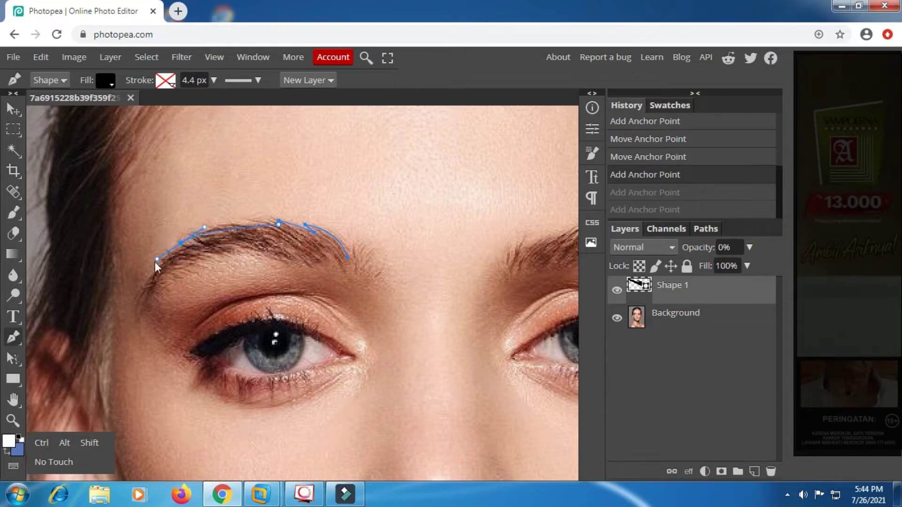
- Shape the brow's left tail with sharp corners and curve the outline back along its underside
{"action": "left_click_drag", "start_coordinate": [157, 259], "coordinate": [137, 269]}
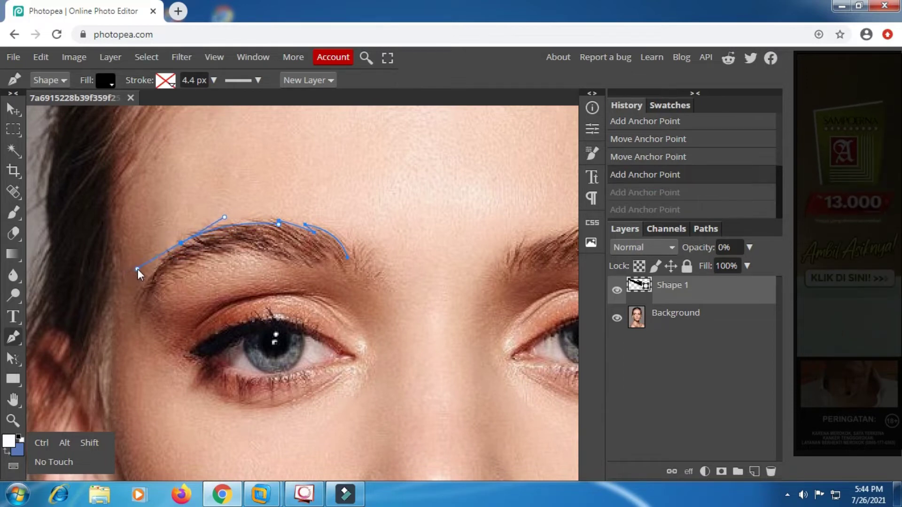
{"action": "left_click", "coordinate": [66, 442]}
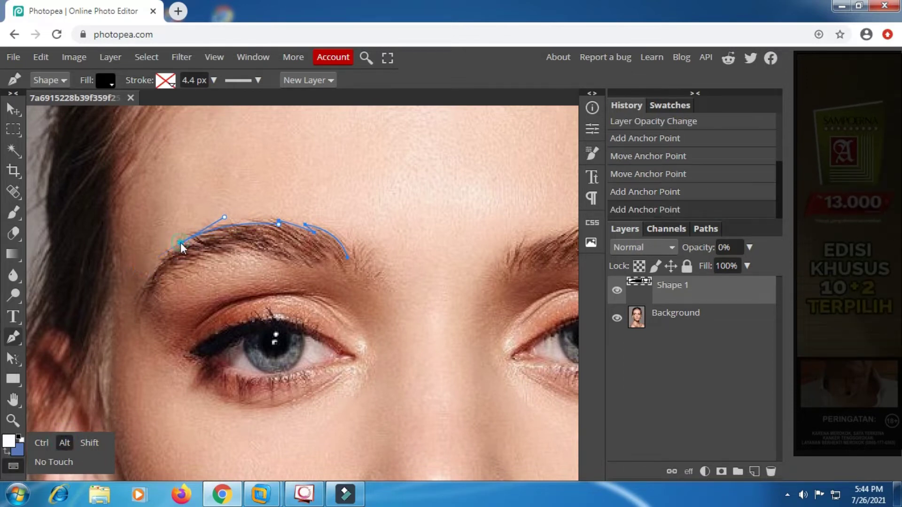
{"action": "left_click", "coordinate": [181, 242]}
{"action": "left_click", "coordinate": [63, 444]}
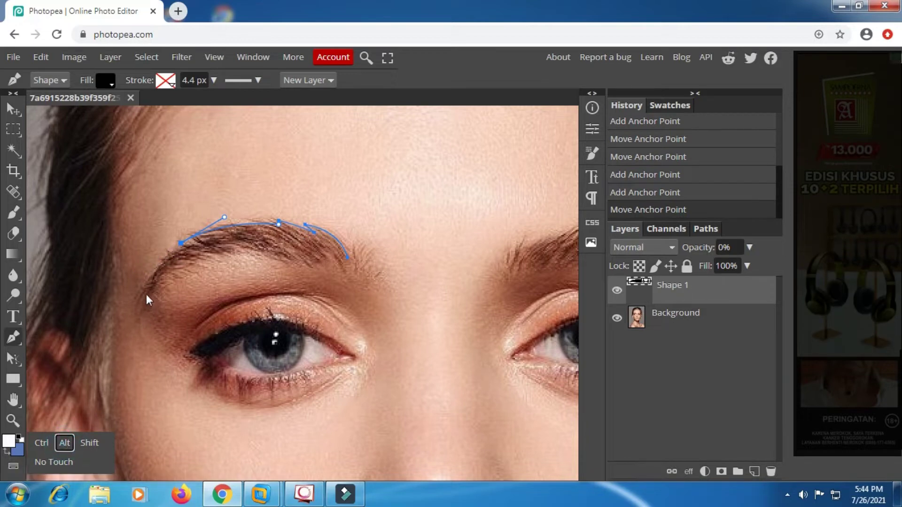
{"action": "left_click_drag", "start_coordinate": [145, 292], "coordinate": [144, 311]}
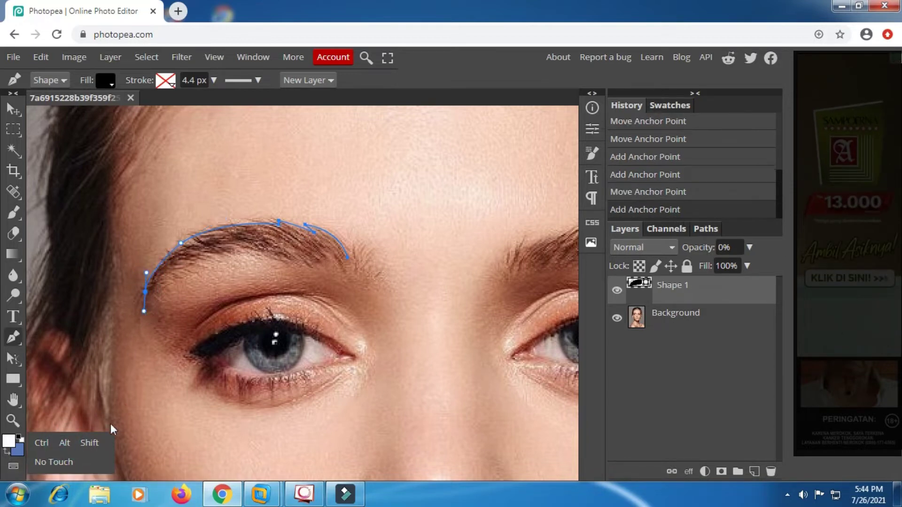
{"action": "left_click", "coordinate": [145, 291]}
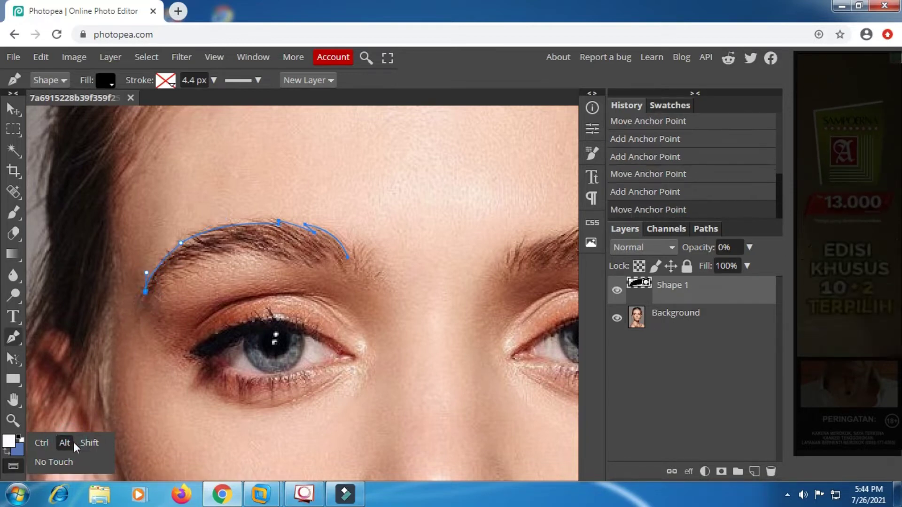
{"action": "left_click", "coordinate": [73, 441]}
{"action": "left_click_drag", "start_coordinate": [244, 252], "coordinate": [307, 262]}
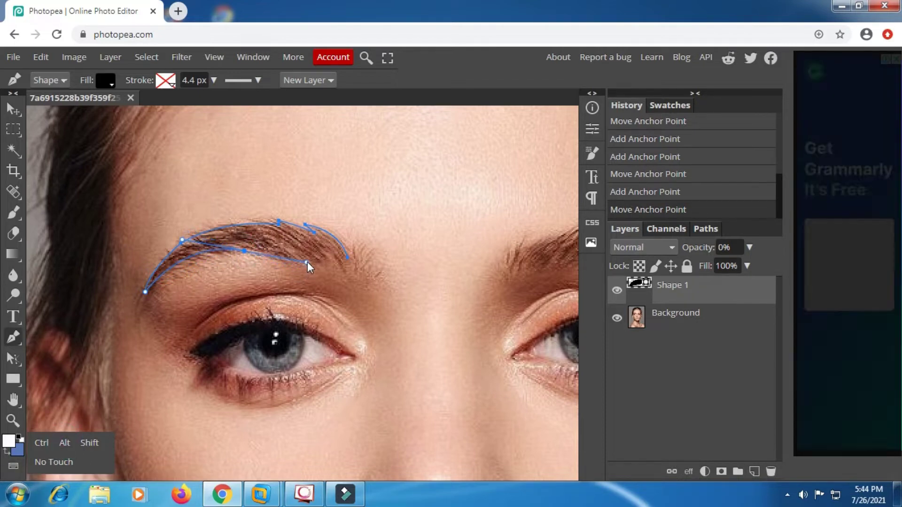
{"action": "left_click", "coordinate": [307, 261]}
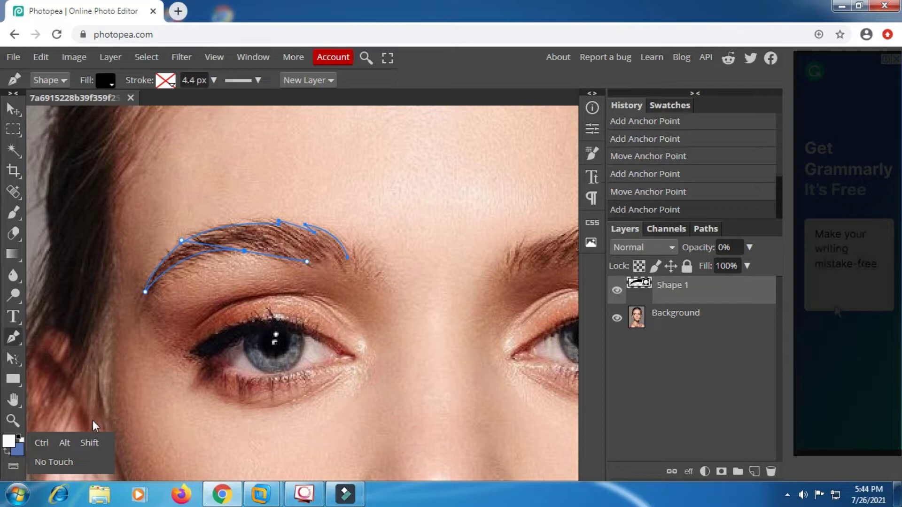
- Trace the brow's lower edge to the outer tip, sharpening corner points along the way
{"action": "left_click", "coordinate": [66, 442]}
{"action": "left_click", "coordinate": [246, 250]}
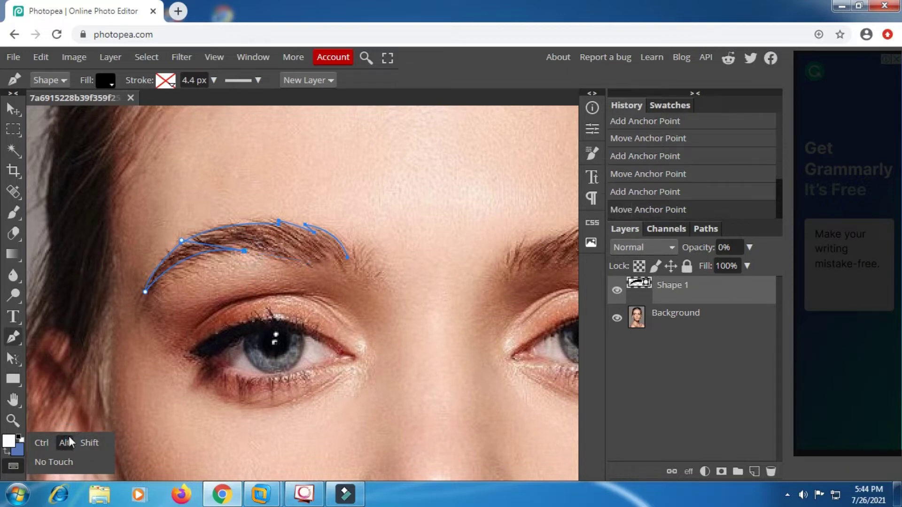
{"action": "left_click", "coordinate": [306, 263]}
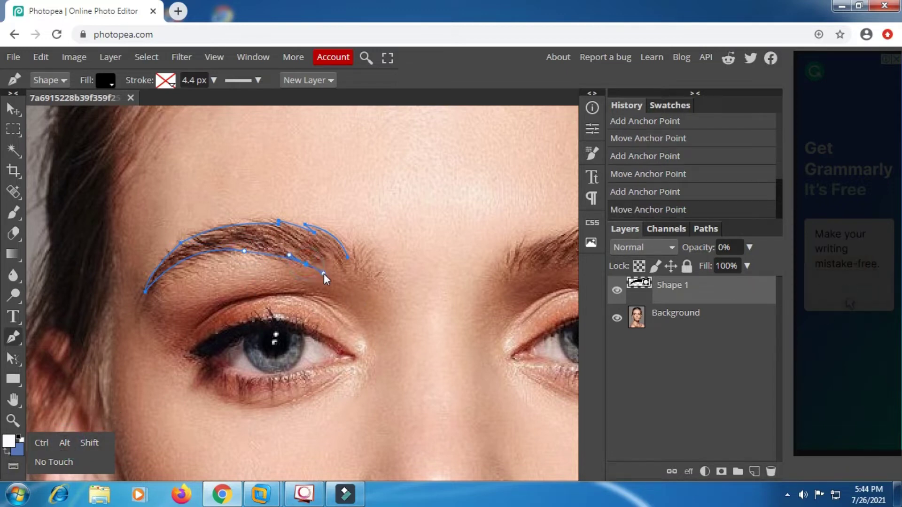
{"action": "left_click", "coordinate": [65, 442]}
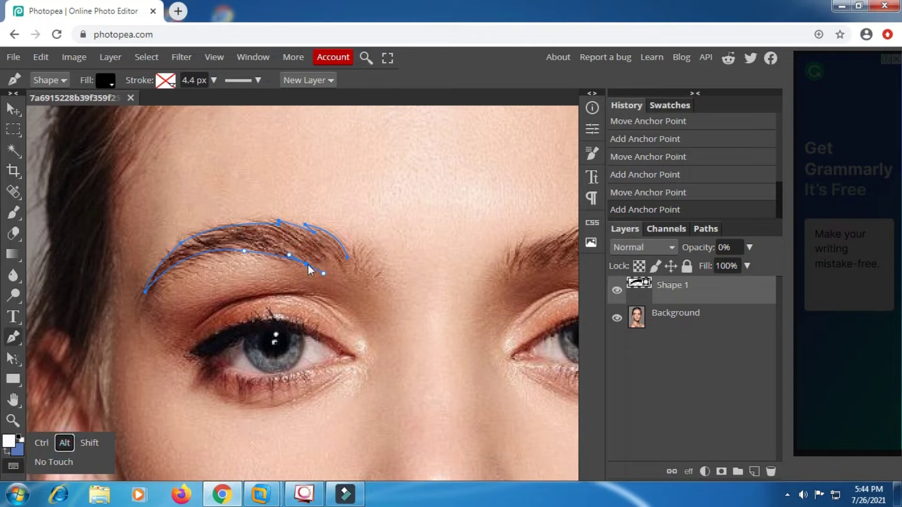
{"action": "left_click", "coordinate": [306, 262]}
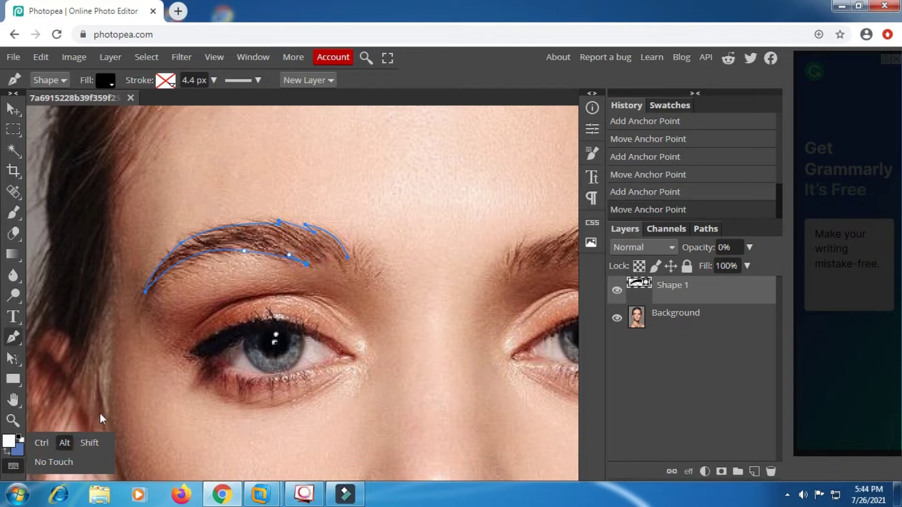
{"action": "left_click", "coordinate": [313, 258]}
{"action": "left_click", "coordinate": [323, 264]}
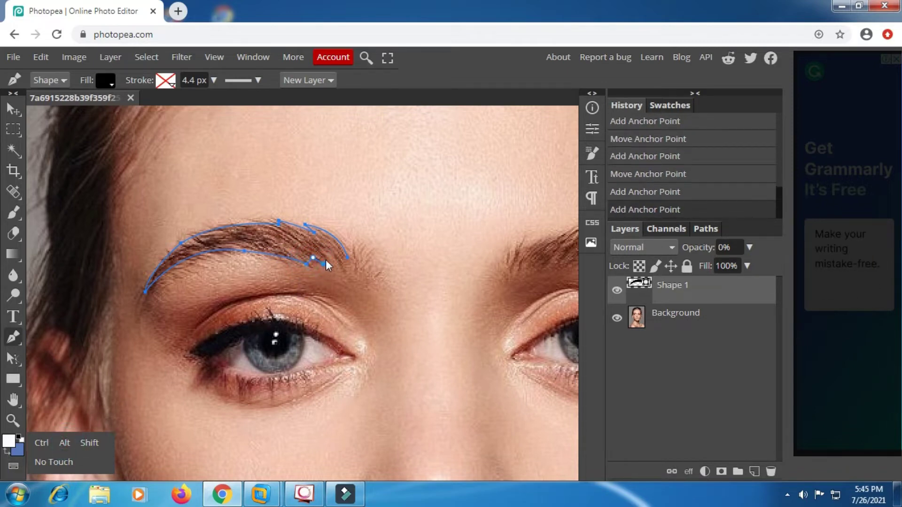
{"action": "left_click", "coordinate": [324, 253]}
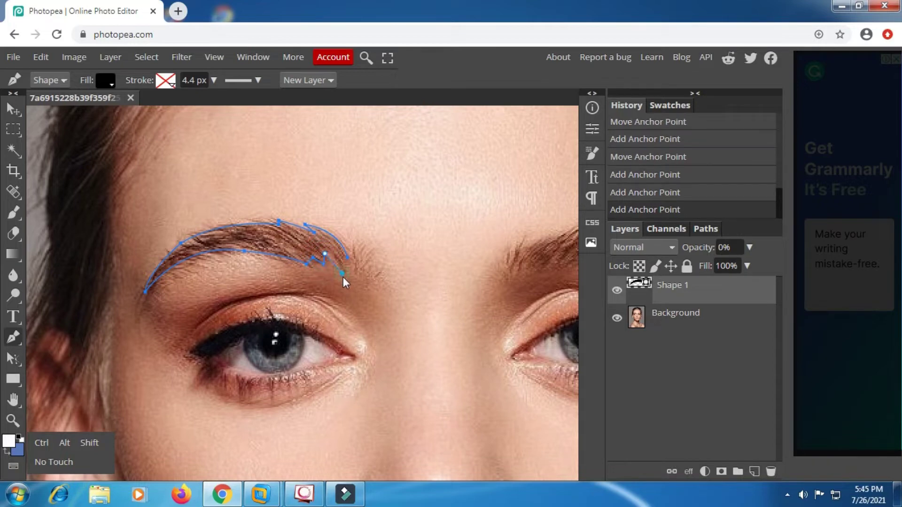
{"action": "left_click", "coordinate": [346, 284]}
{"action": "left_click", "coordinate": [64, 442]}
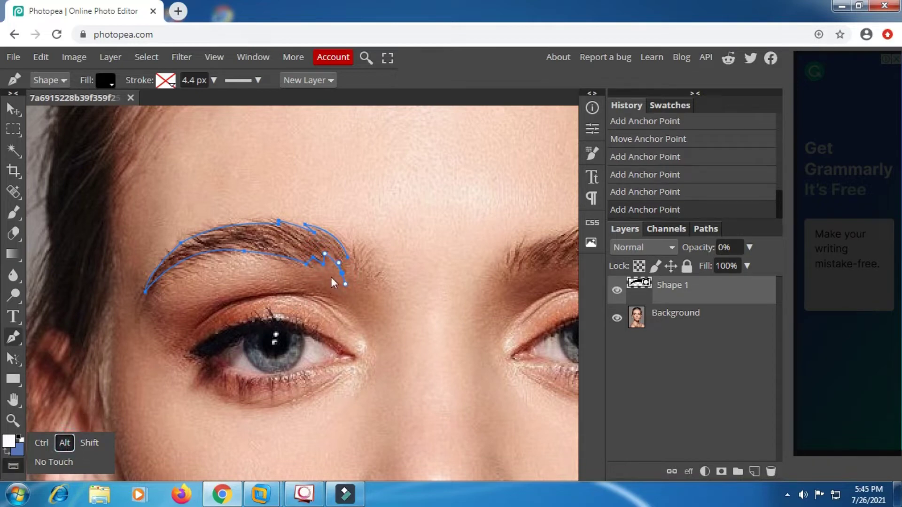
{"action": "left_click_drag", "start_coordinate": [345, 280], "coordinate": [343, 230]}
- Raise the eyebrow shape layer to 100% opacity and deselect it
{"action": "left_click", "coordinate": [749, 247]}
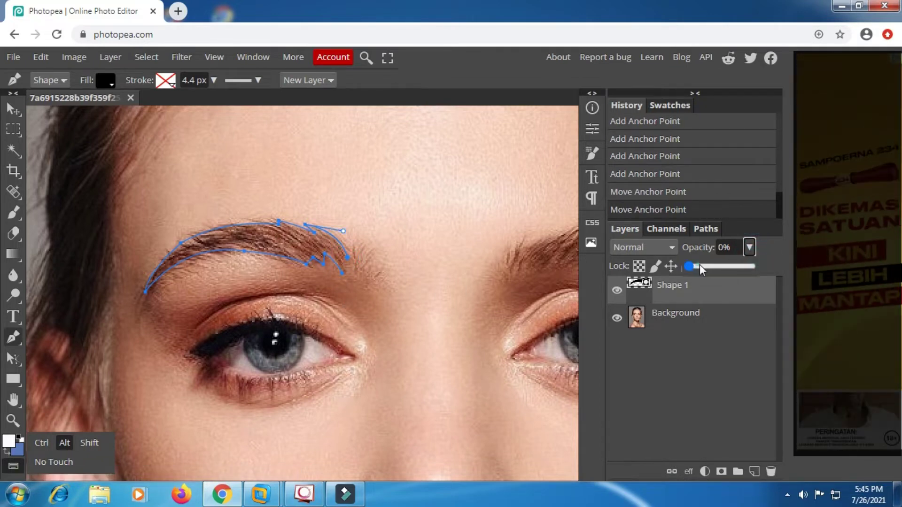
{"action": "left_click_drag", "start_coordinate": [684, 266], "coordinate": [751, 266]}
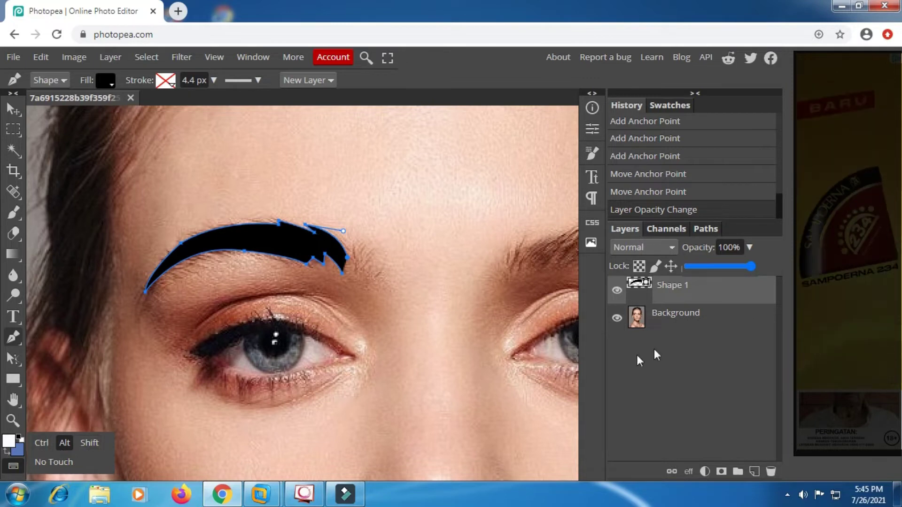
{"action": "left_click", "coordinate": [702, 317]}
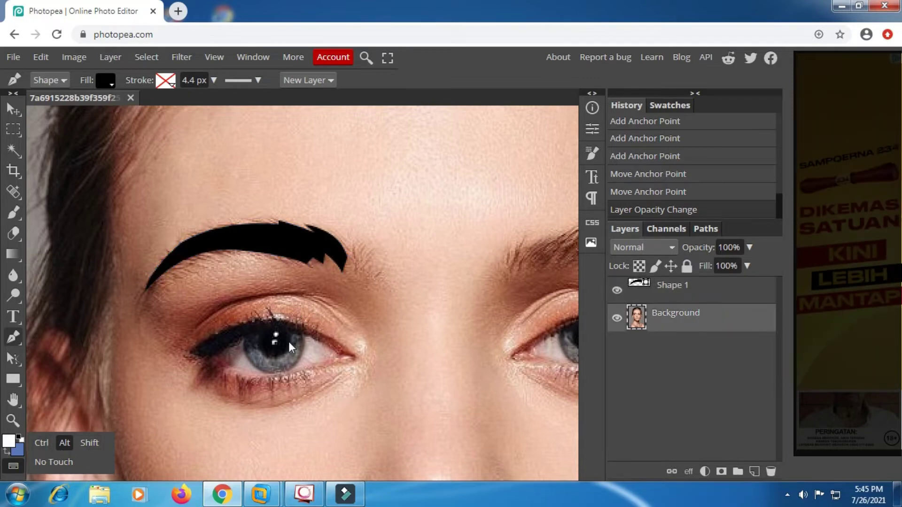
- Start Shape 2 along the upper eyelid and set its opacity to 0%
{"action": "left_click", "coordinate": [216, 356]}
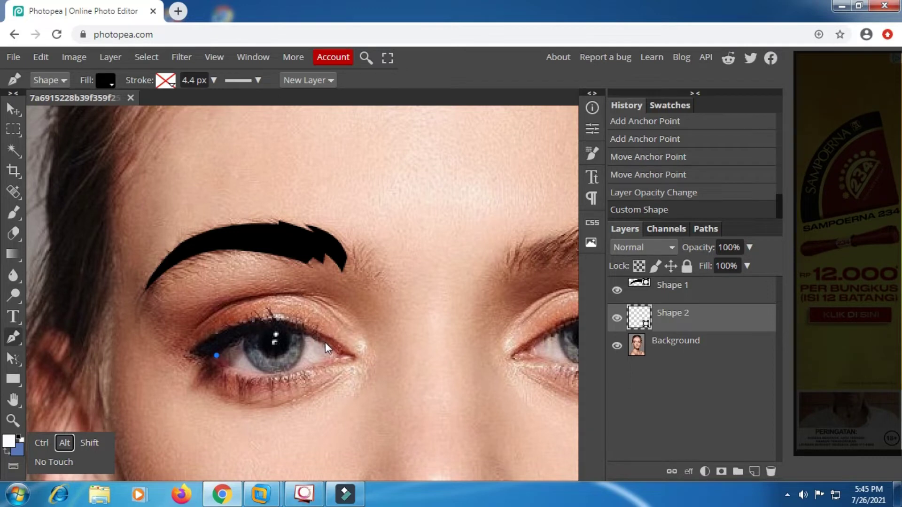
{"action": "left_click_drag", "start_coordinate": [325, 342], "coordinate": [381, 375]}
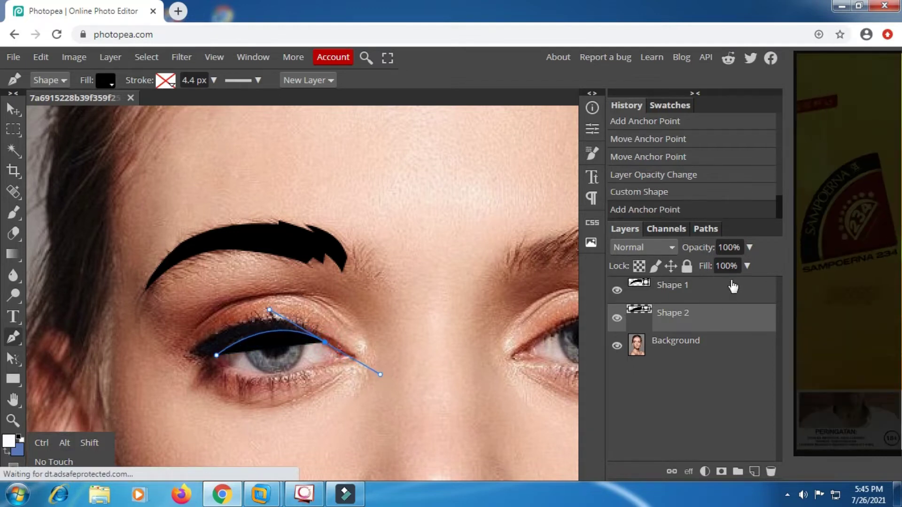
{"action": "left_click", "coordinate": [749, 247]}
{"action": "left_click_drag", "start_coordinate": [751, 265], "coordinate": [651, 267]}
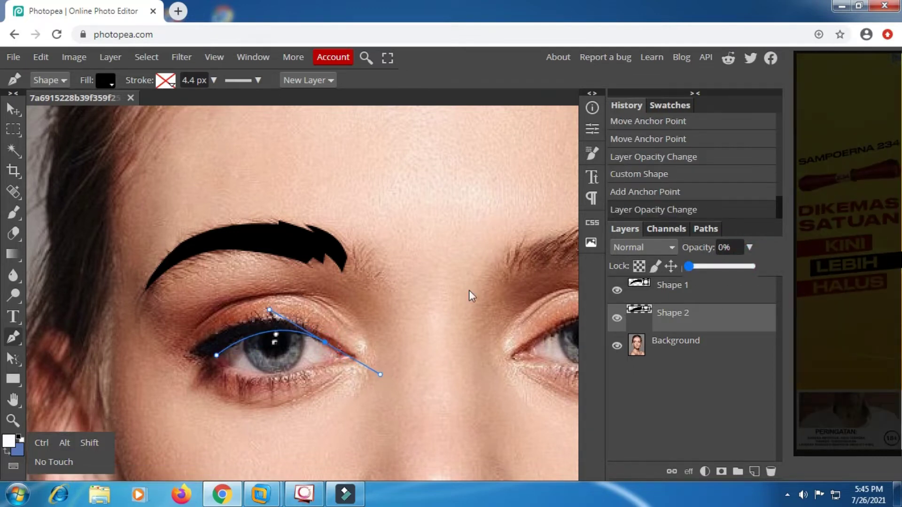
- Remove and shorten curve handles on the eyelid points at the eye's right corner
{"action": "left_click", "coordinate": [66, 443]}
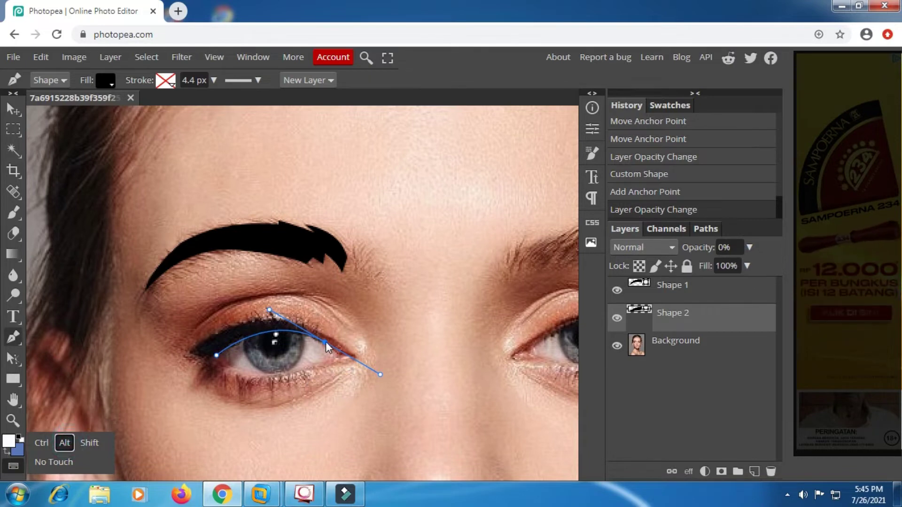
{"action": "left_click", "coordinate": [325, 340]}
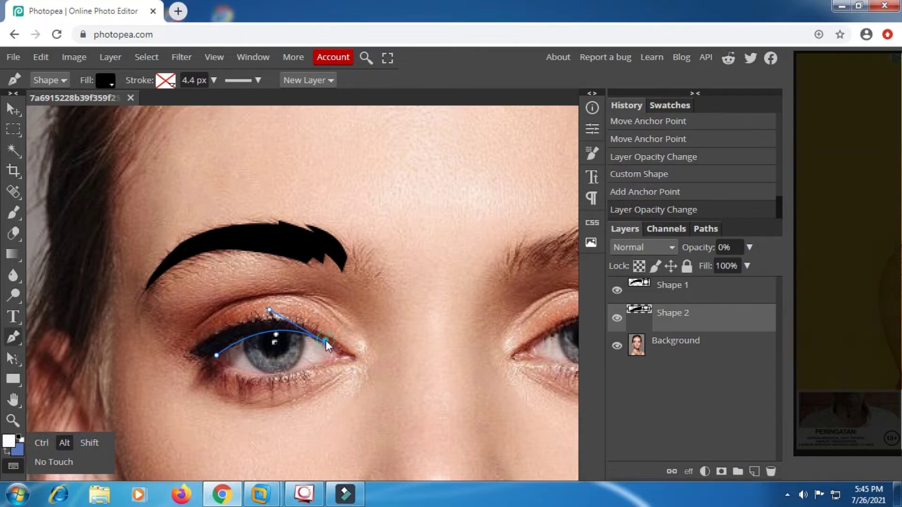
{"action": "left_click", "coordinate": [66, 442]}
{"action": "scroll", "coordinate": [321, 329], "scroll_direction": "up", "scroll_amount": 2}
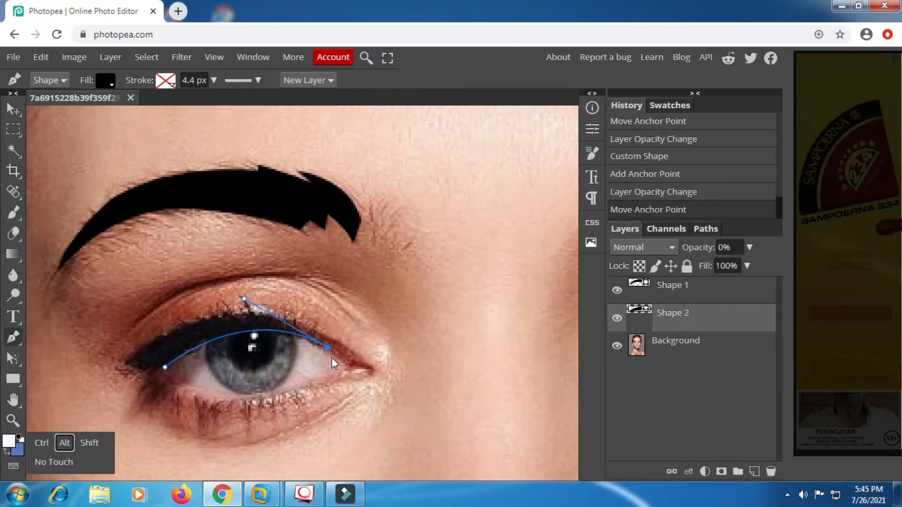
{"action": "left_click_drag", "start_coordinate": [298, 327], "coordinate": [295, 319]}
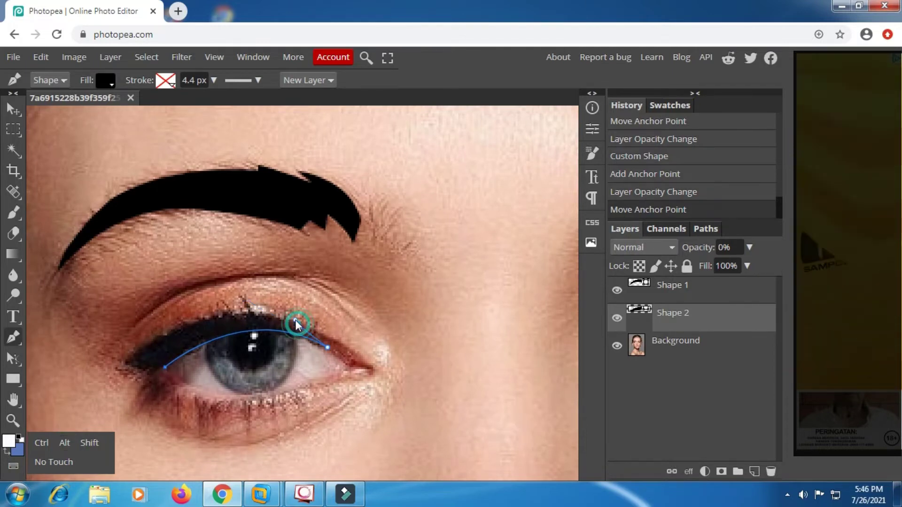
{"action": "left_click", "coordinate": [787, 495]}
{"action": "right_click", "coordinate": [785, 428]}
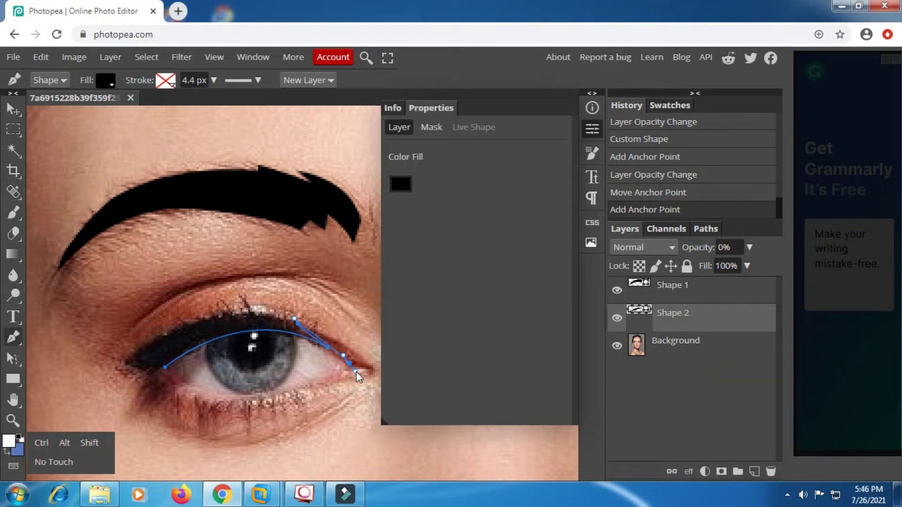
- Move the end point to the eye corner, then revert the last path edits via History
{"action": "left_click", "coordinate": [356, 371]}
{"action": "left_click_drag", "start_coordinate": [356, 371], "coordinate": [350, 363]}
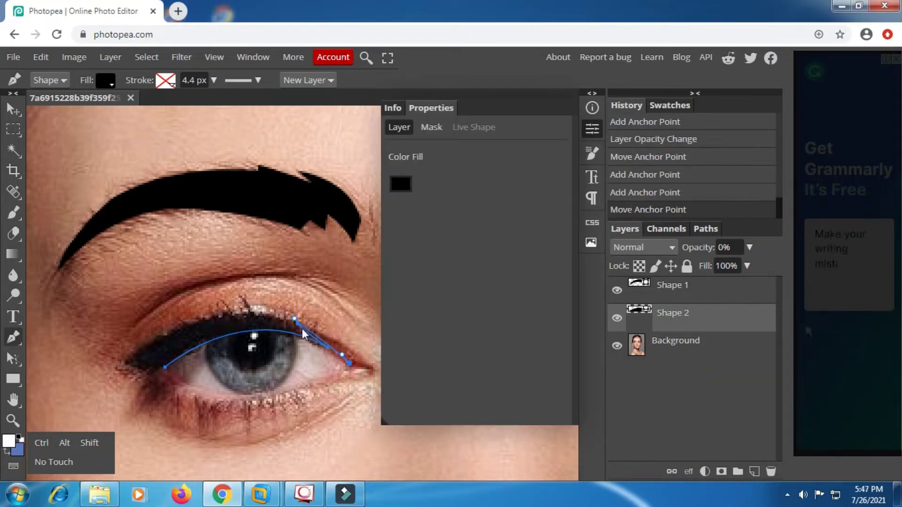
{"action": "left_click_drag", "start_coordinate": [290, 321], "coordinate": [267, 315]}
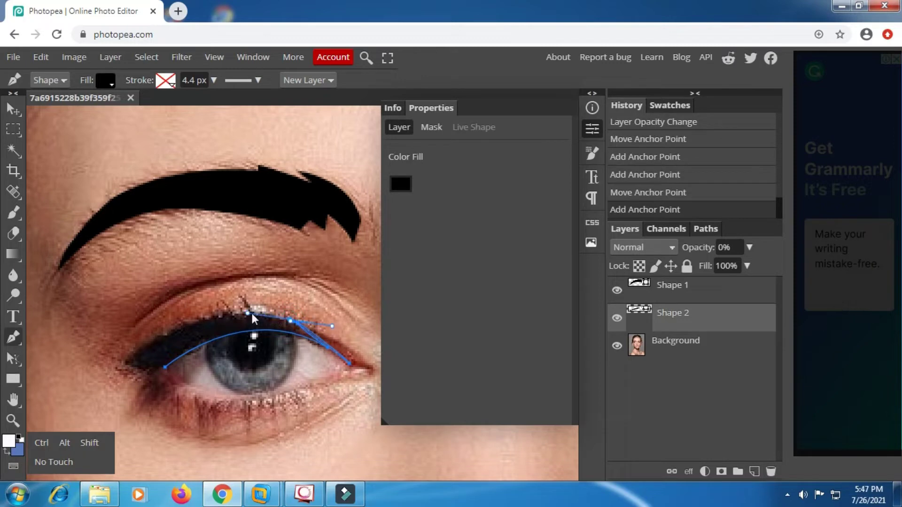
{"action": "left_click", "coordinate": [636, 193]}
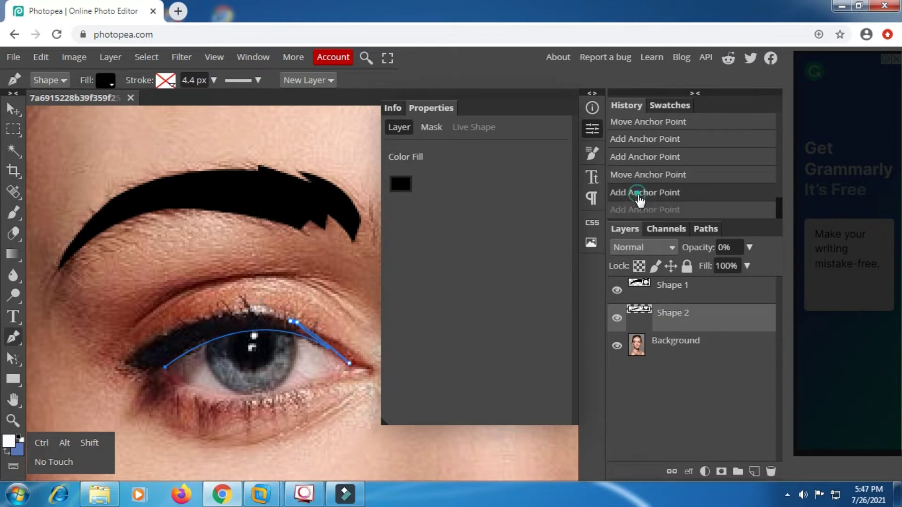
{"action": "left_click", "coordinate": [656, 178]}
{"action": "left_click", "coordinate": [656, 158]}
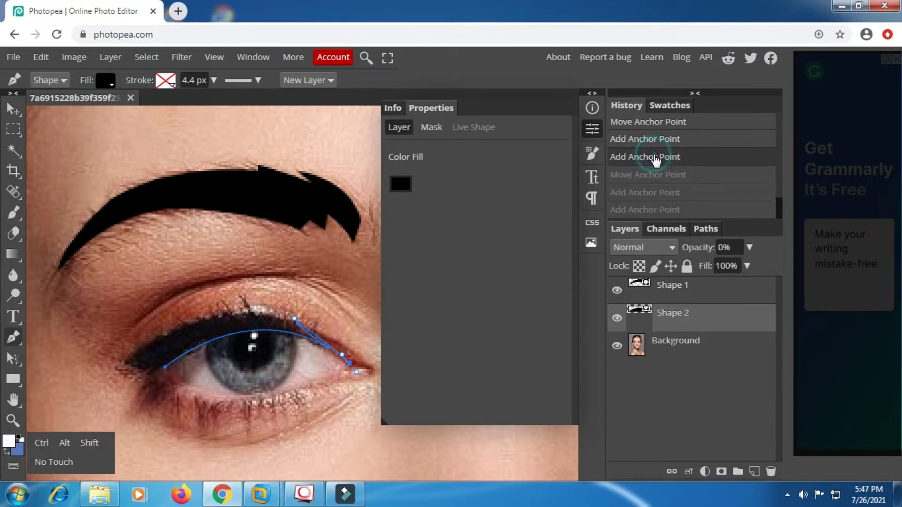
{"action": "left_click", "coordinate": [655, 139]}
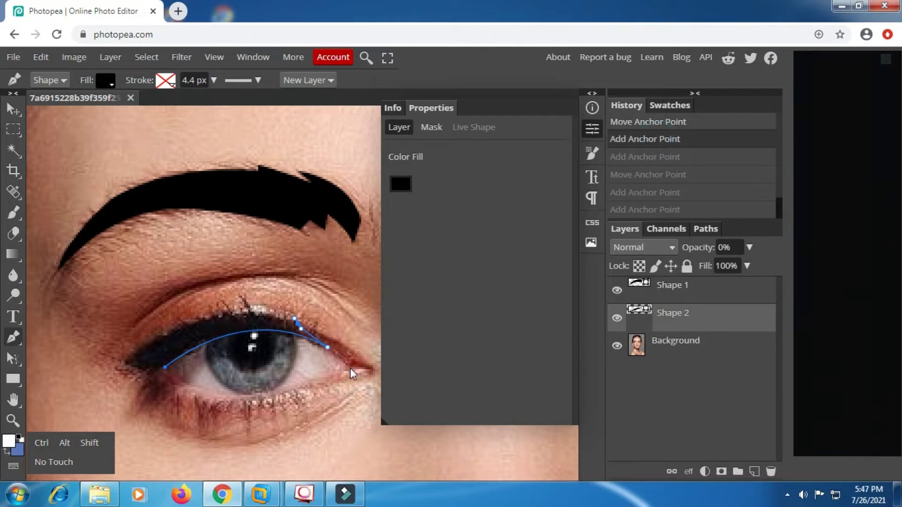
- Retrace the upper lid curve leftward from the eye's right corner
{"action": "mouse_move", "coordinate": [349, 368]}
{"action": "left_mouse_down"}
{"action": "mouse_move", "coordinate": [358, 377]}
{"action": "mouse_move", "coordinate": [350, 367]}
{"action": "left_mouse_up"}
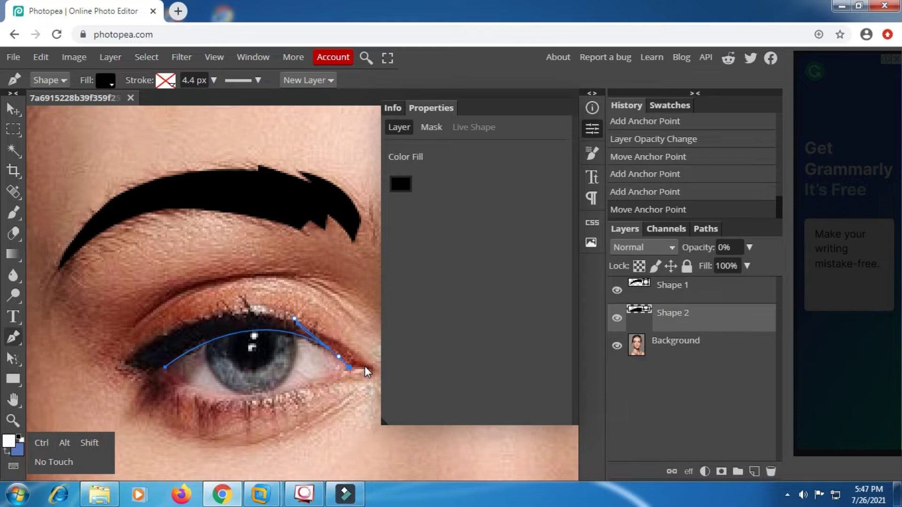
{"action": "left_click_drag", "start_coordinate": [292, 322], "coordinate": [273, 314]}
{"action": "left_click_drag", "start_coordinate": [245, 312], "coordinate": [250, 314]}
{"action": "left_click", "coordinate": [247, 311]}
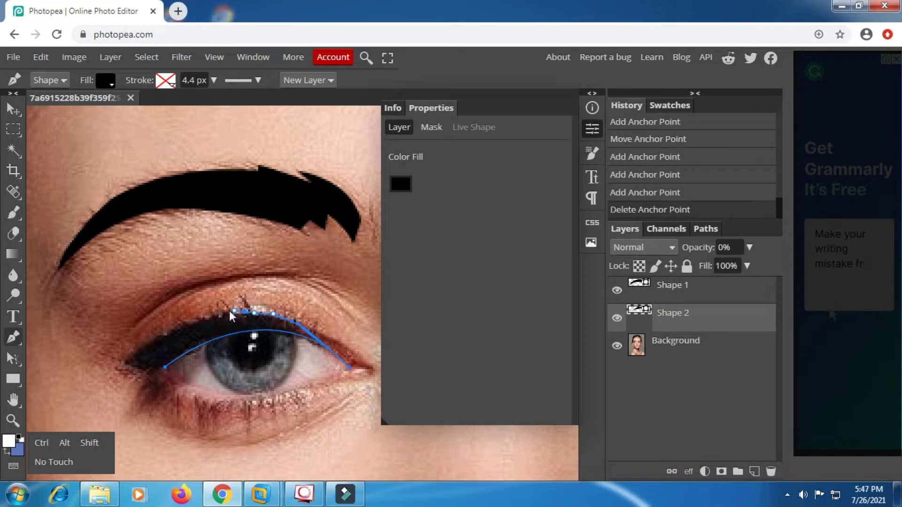
{"action": "left_click", "coordinate": [228, 310]}
{"action": "left_click_drag", "start_coordinate": [229, 309], "coordinate": [215, 312]}
- Add jagged lash points along the upper lid toward the left corner
{"action": "left_click", "coordinate": [231, 313]}
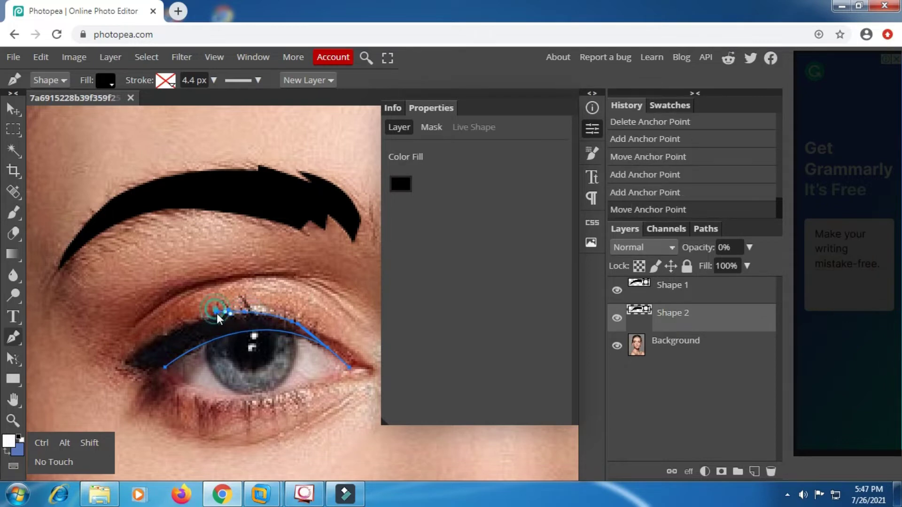
{"action": "left_click", "coordinate": [216, 314]}
{"action": "left_click", "coordinate": [194, 314]}
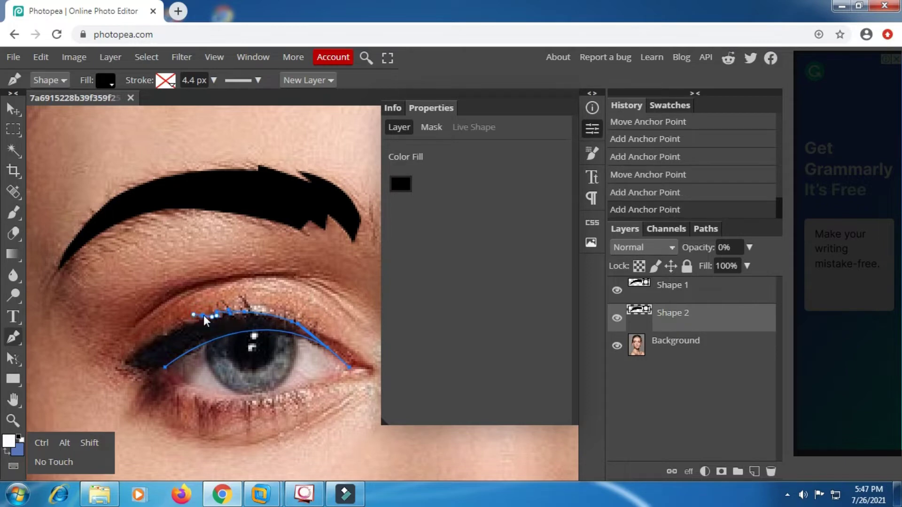
{"action": "mouse_move", "coordinate": [193, 314]}
{"action": "left_mouse_down"}
{"action": "mouse_move", "coordinate": [203, 316]}
{"action": "mouse_move", "coordinate": [179, 322]}
{"action": "left_mouse_up"}
{"action": "left_click", "coordinate": [188, 321]}
{"action": "left_click", "coordinate": [180, 323]}
{"action": "left_click", "coordinate": [165, 329]}
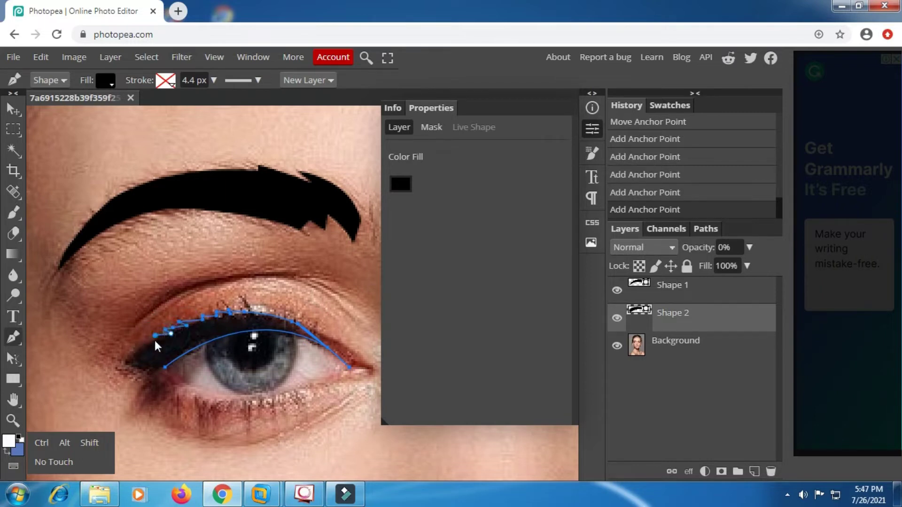
- Draw a pointed eyeliner wing at the eye's left corner
{"action": "left_click_drag", "start_coordinate": [129, 359], "coordinate": [120, 362]}
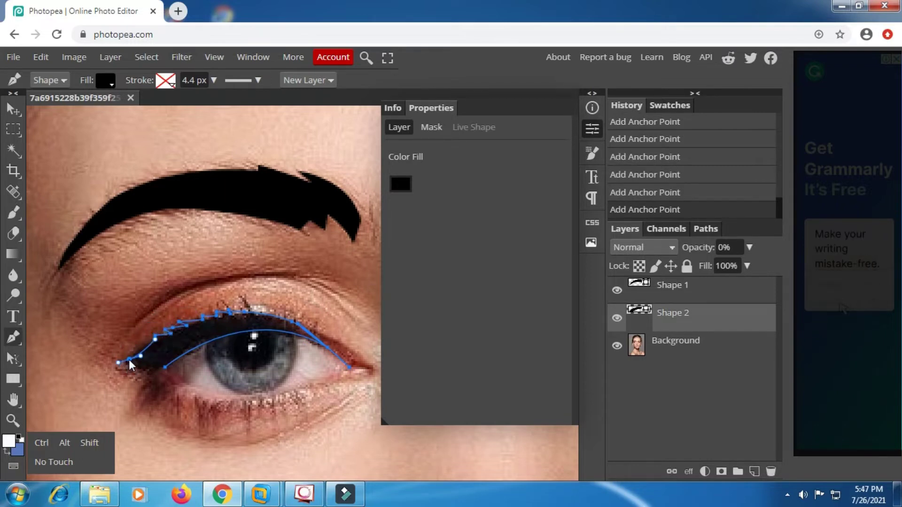
{"action": "left_click", "coordinate": [140, 367]}
{"action": "left_click", "coordinate": [108, 366]}
{"action": "left_click_drag", "start_coordinate": [118, 369], "coordinate": [137, 375]}
{"action": "left_click", "coordinate": [140, 375]}
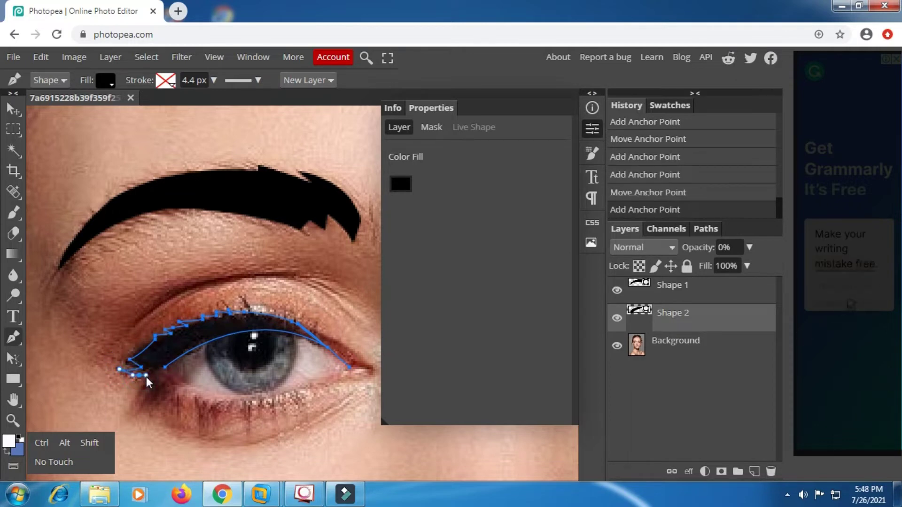
{"action": "left_click", "coordinate": [140, 374]}
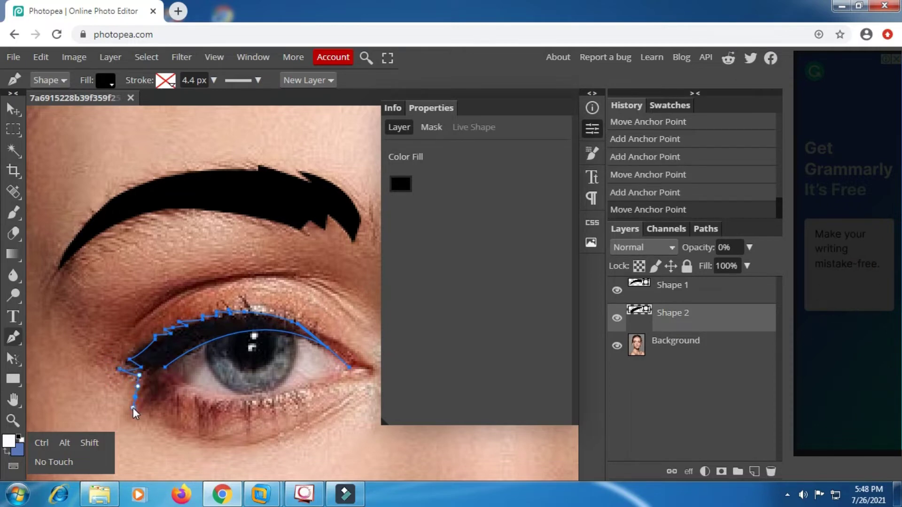
- Add zigzag lower lash spikes beneath the inner part of the eye
{"action": "left_click", "coordinate": [152, 385]}
{"action": "left_click", "coordinate": [147, 405]}
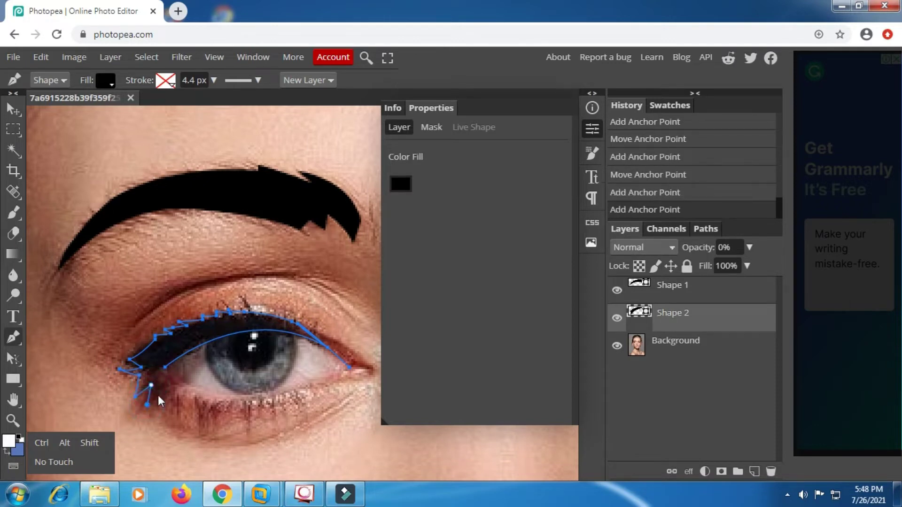
{"action": "left_click", "coordinate": [161, 405]}
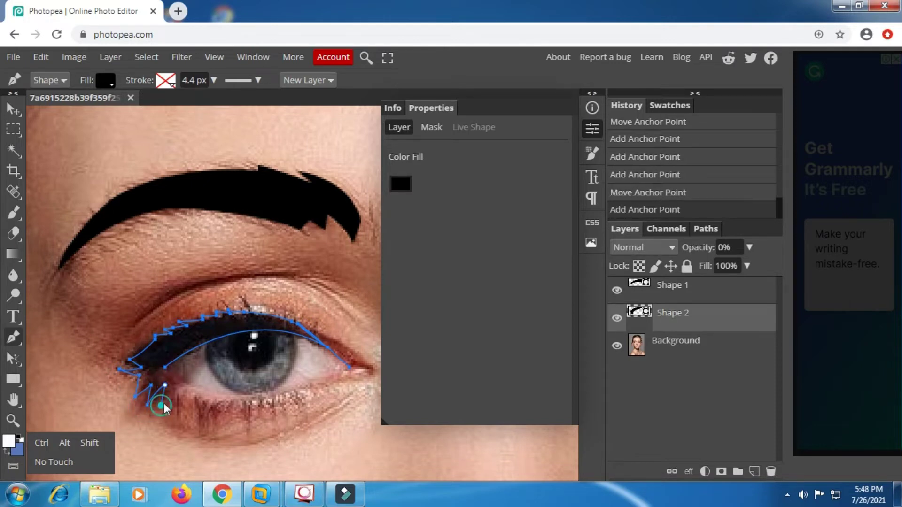
{"action": "left_click", "coordinate": [172, 392]}
{"action": "left_click", "coordinate": [176, 396]}
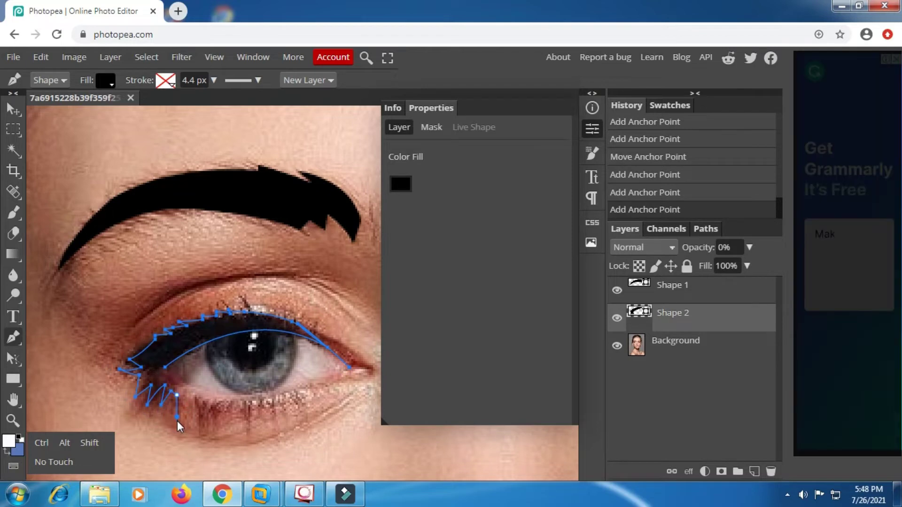
{"action": "left_click", "coordinate": [177, 415]}
{"action": "left_click", "coordinate": [190, 400]}
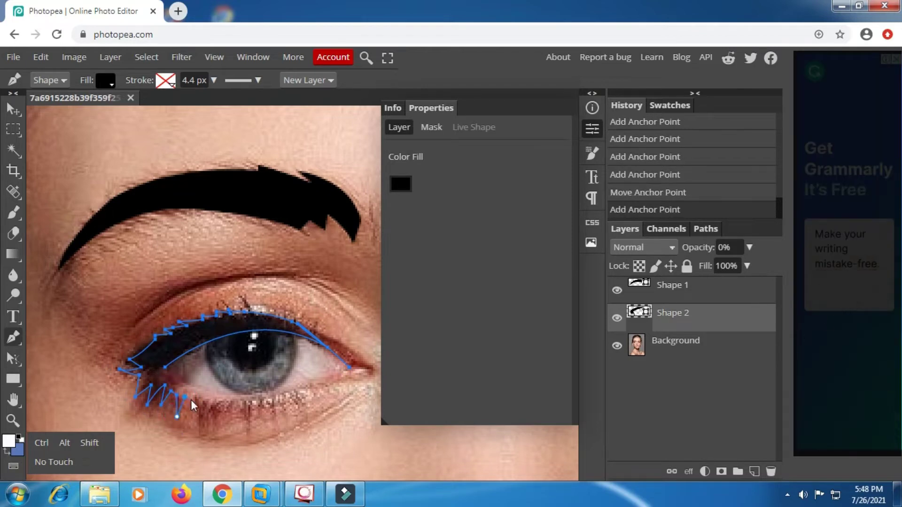
{"action": "left_click", "coordinate": [199, 430]}
- Continue the lower lash zigzag across under the iris to the outer corner
{"action": "left_click", "coordinate": [198, 433]}
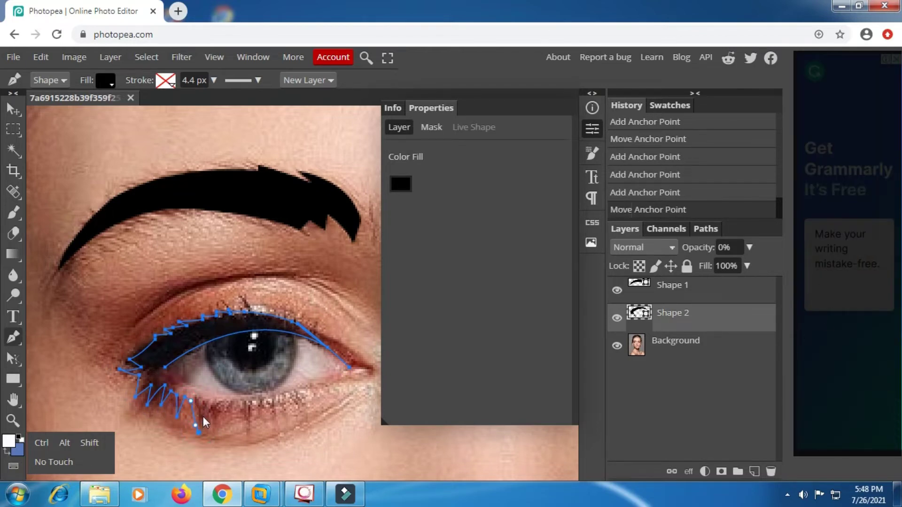
{"action": "left_click", "coordinate": [203, 415]}
{"action": "left_click", "coordinate": [212, 416]}
{"action": "left_click", "coordinate": [218, 409]}
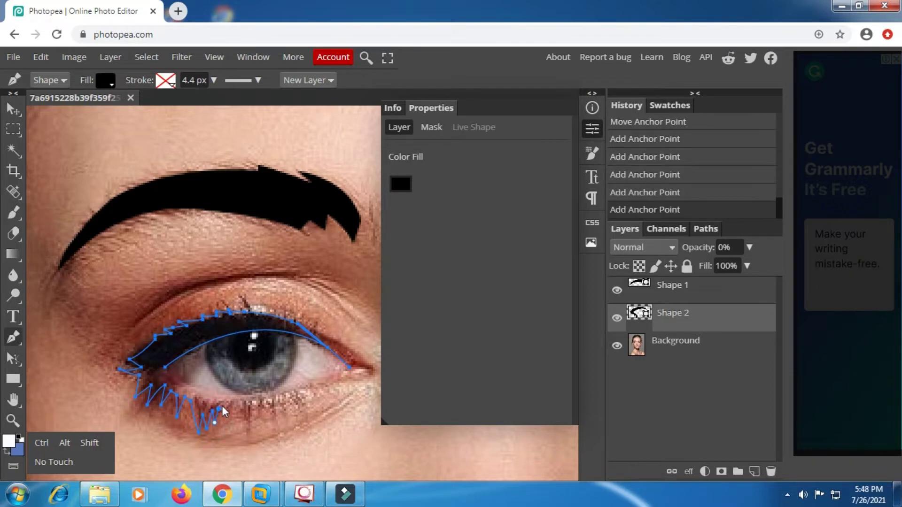
{"action": "left_click", "coordinate": [245, 425]}
{"action": "left_click", "coordinate": [248, 410]}
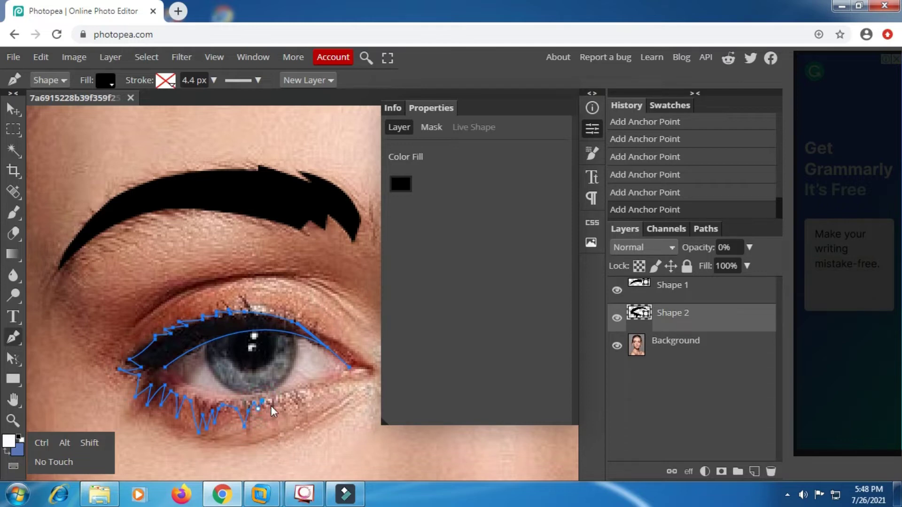
{"action": "left_click", "coordinate": [300, 392]}
- Close the eyeliner path, set Shape 2 to 100% opacity, and deselect it
{"action": "left_click_drag", "start_coordinate": [166, 367], "coordinate": [159, 318]}
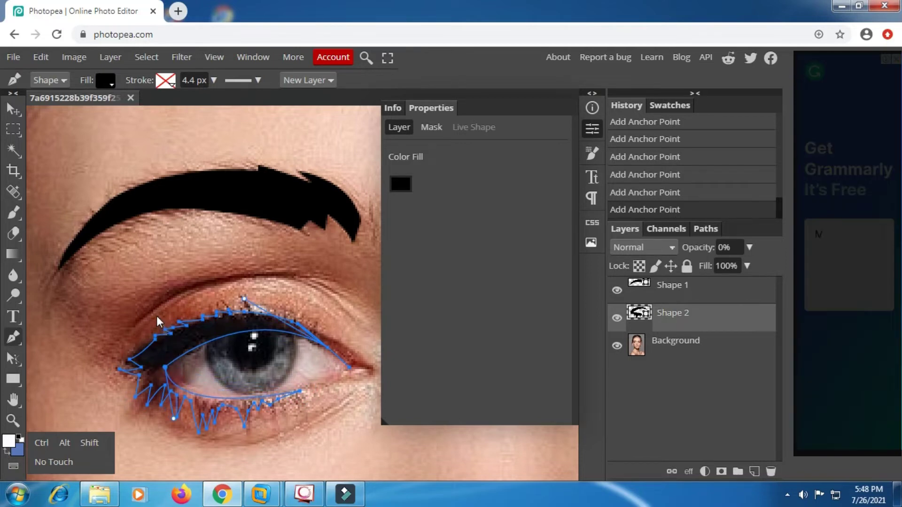
{"action": "left_click_drag", "start_coordinate": [159, 319], "coordinate": [156, 315]}
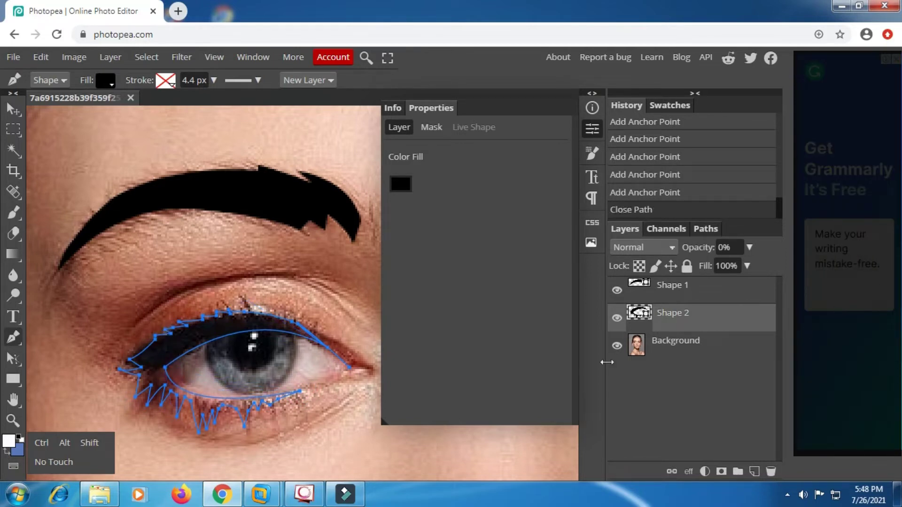
{"action": "left_click", "coordinate": [749, 247]}
{"action": "left_click_drag", "start_coordinate": [704, 267], "coordinate": [750, 266]}
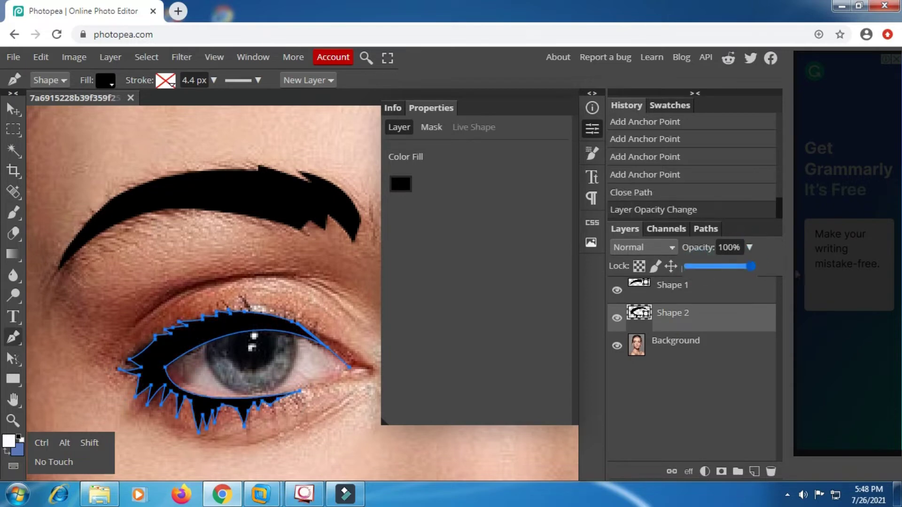
{"action": "left_click", "coordinate": [696, 346]}
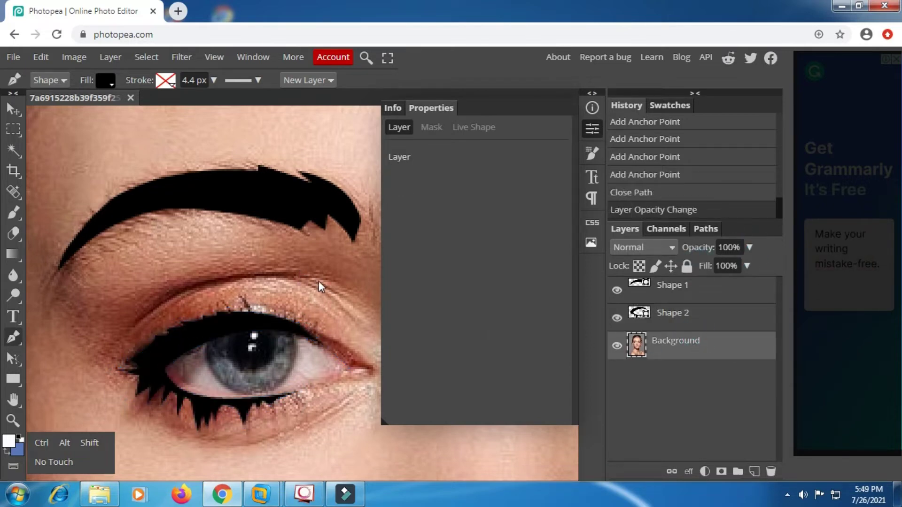
- Start Shape 3 along the lid crease at 0% opacity, undoing a stray anchor
{"action": "left_click", "coordinate": [357, 302]}
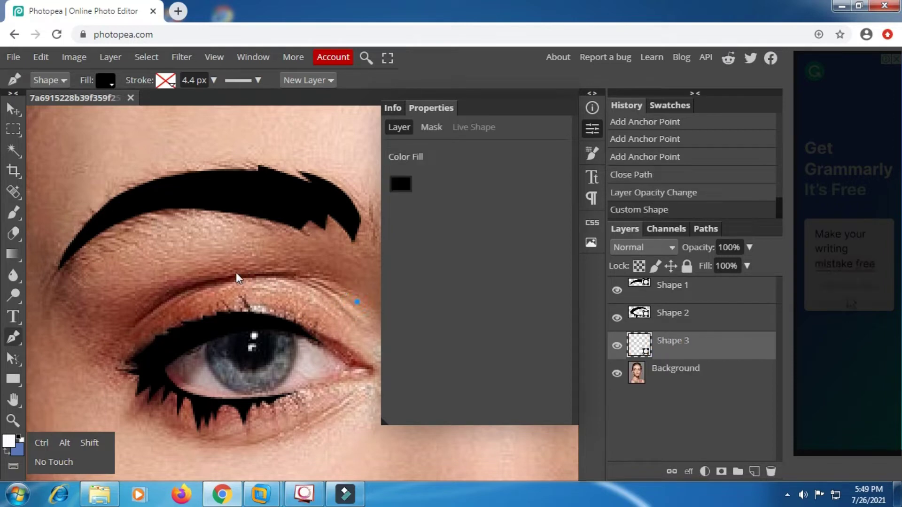
{"action": "left_click_drag", "start_coordinate": [224, 273], "coordinate": [132, 289]}
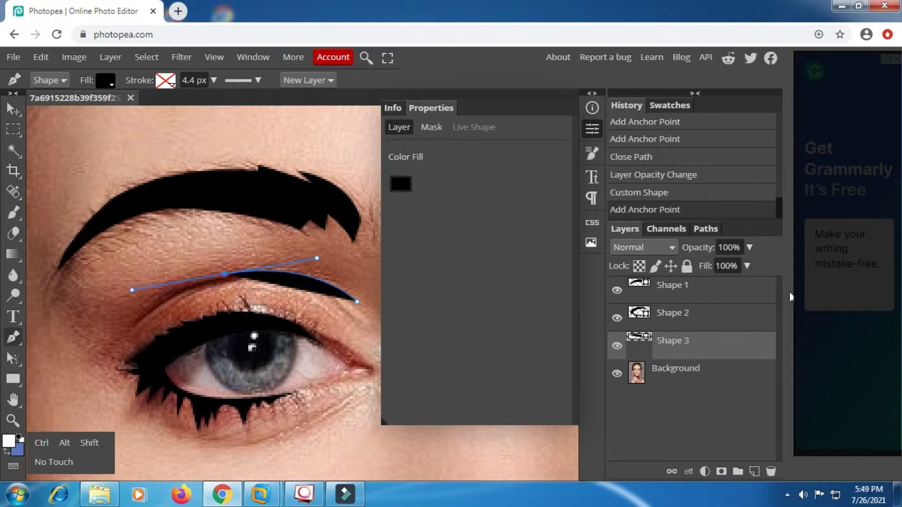
{"action": "left_click", "coordinate": [749, 247]}
{"action": "left_click_drag", "start_coordinate": [732, 268], "coordinate": [665, 267]}
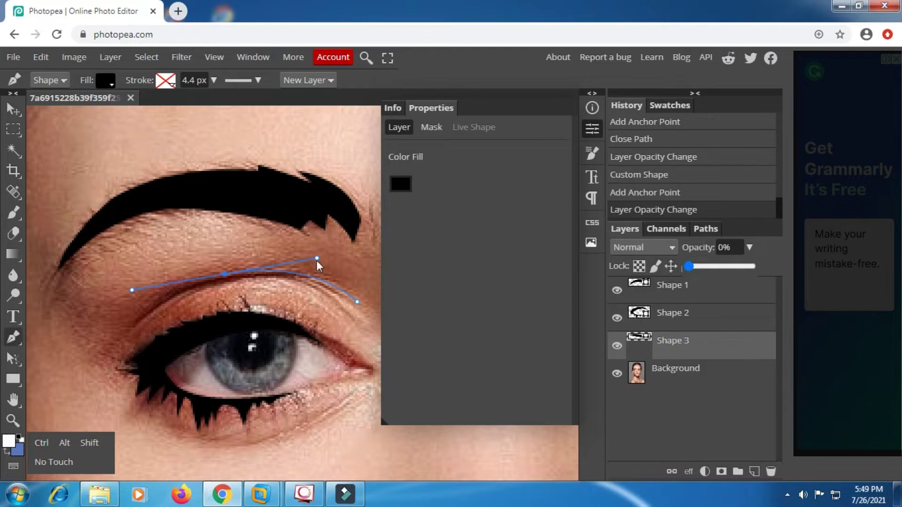
{"action": "left_click", "coordinate": [89, 346]}
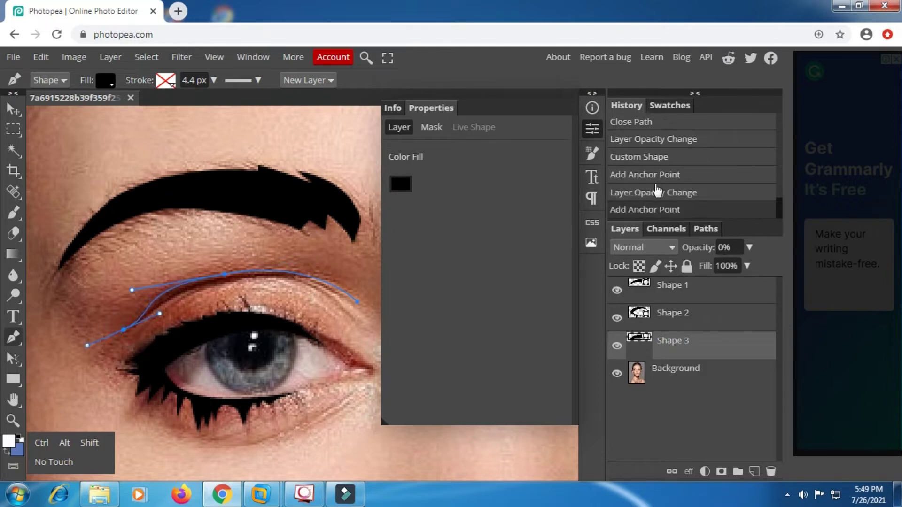
{"action": "left_click", "coordinate": [623, 194]}
{"action": "left_click", "coordinate": [224, 274]}
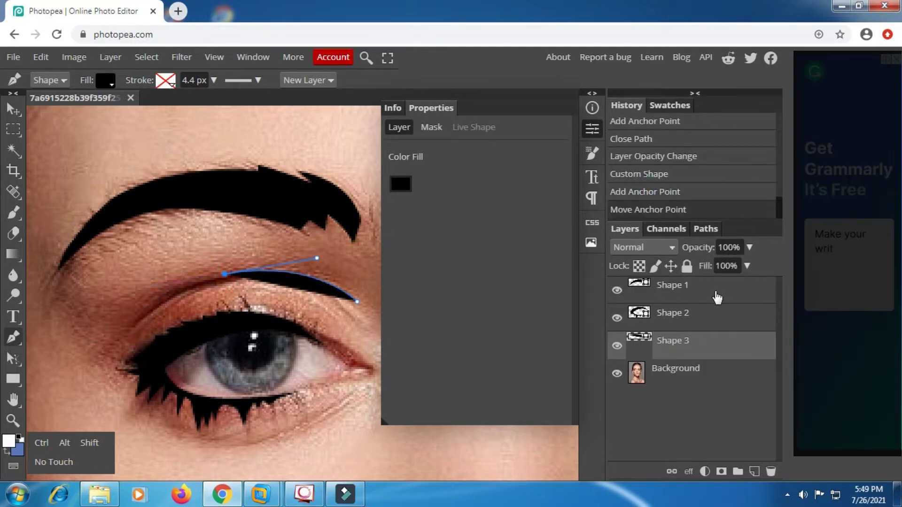
{"action": "left_click", "coordinate": [749, 247]}
{"action": "left_click_drag", "start_coordinate": [743, 272], "coordinate": [688, 266]}
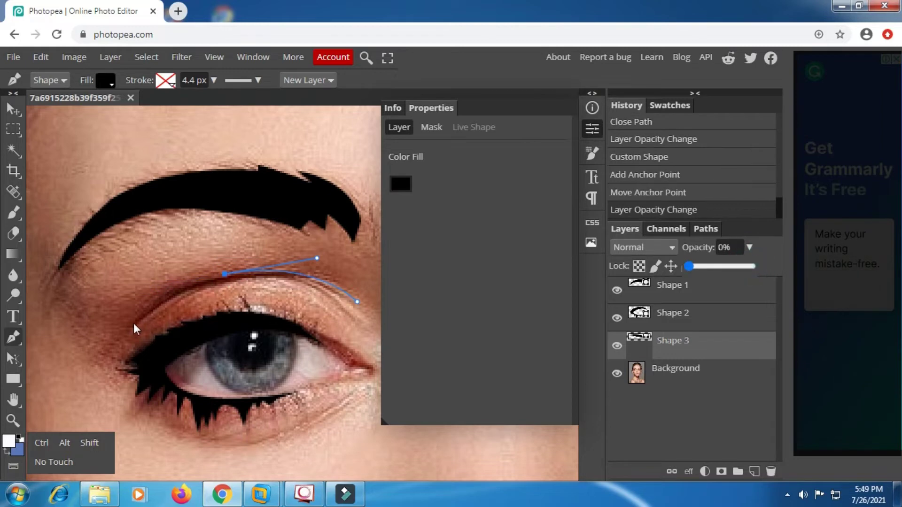
- Add crease anchors at the inner and outer ends, removing their outgoing handles
{"action": "left_click_drag", "start_coordinate": [123, 326], "coordinate": [80, 368]}
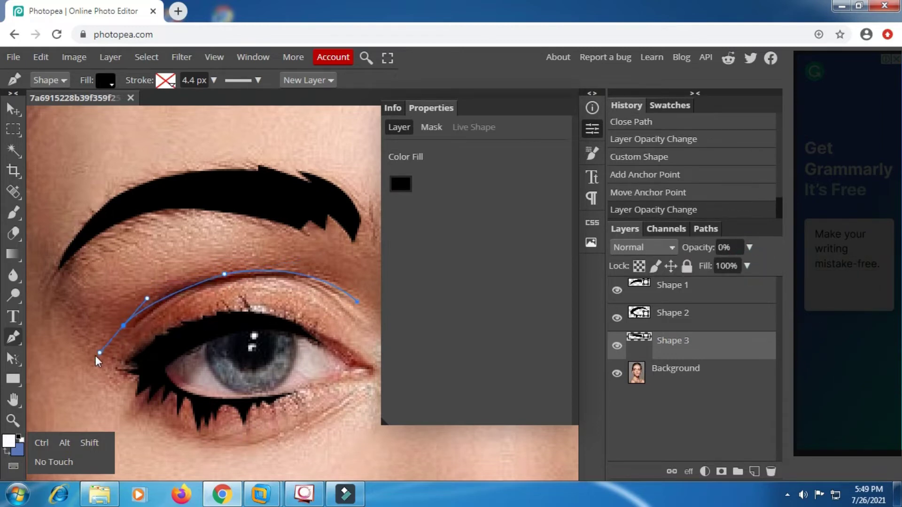
{"action": "left_click", "coordinate": [123, 325]}
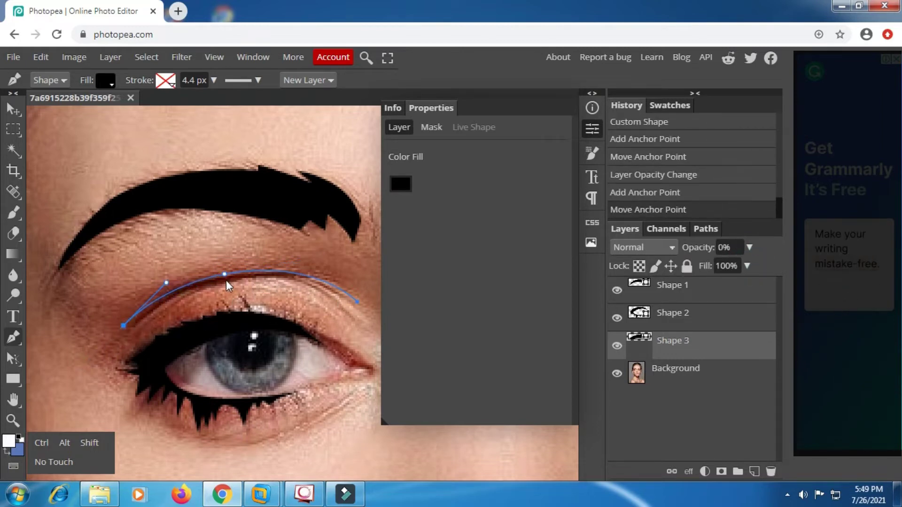
{"action": "left_click_drag", "start_coordinate": [257, 279], "coordinate": [285, 271]}
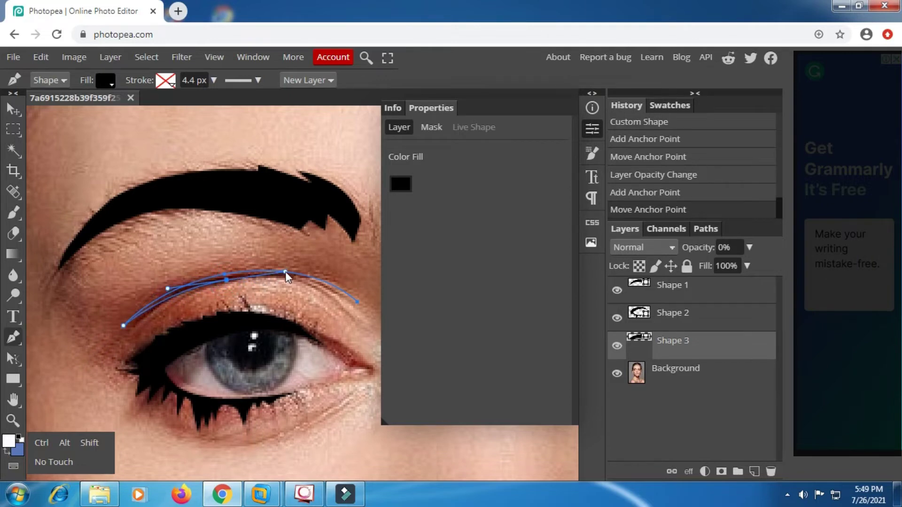
{"action": "left_click", "coordinate": [227, 281]}
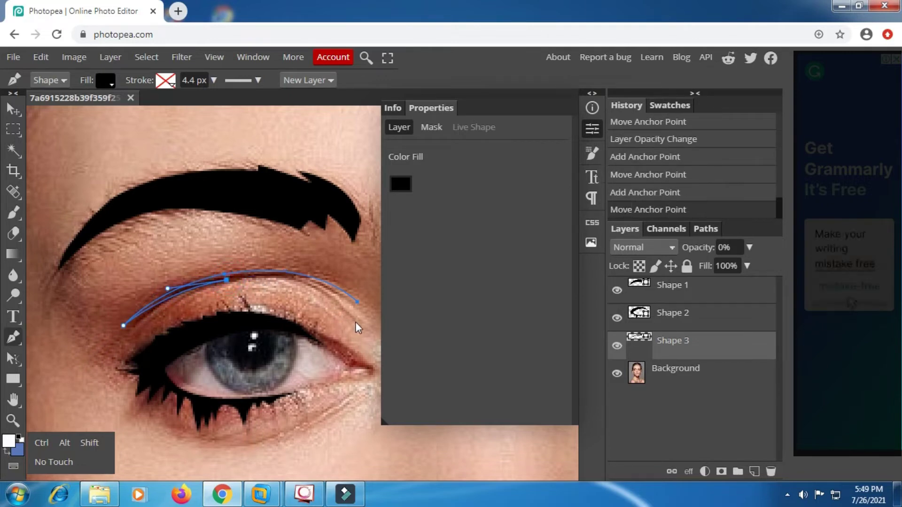
{"action": "left_click_drag", "start_coordinate": [355, 322], "coordinate": [403, 379]}
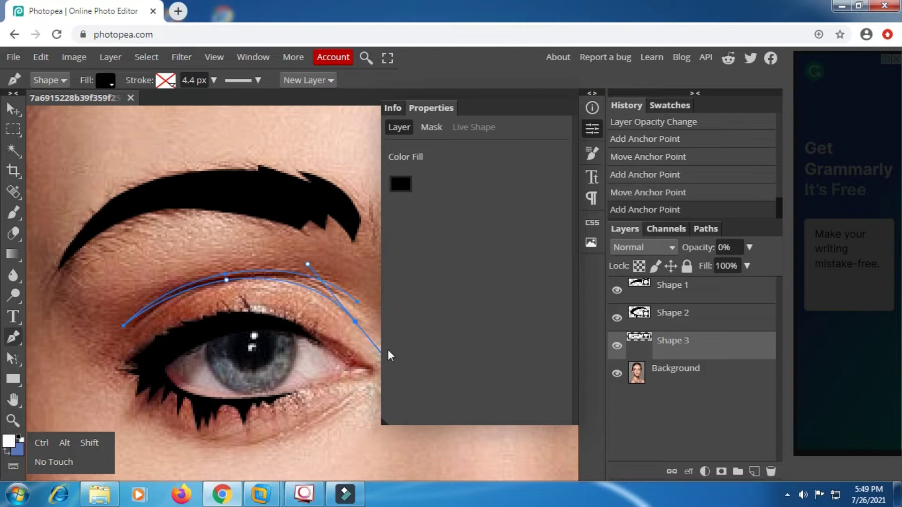
{"action": "left_click", "coordinate": [356, 322]}
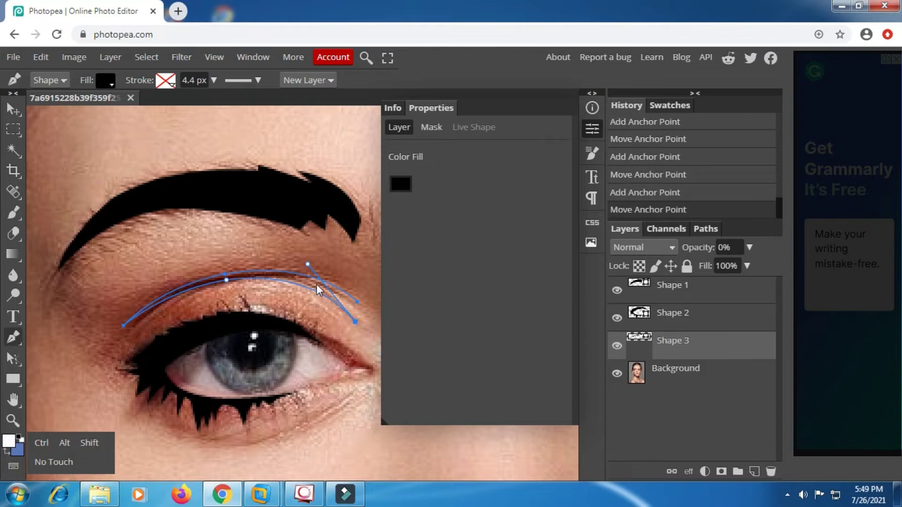
{"action": "left_click_drag", "start_coordinate": [316, 283], "coordinate": [295, 271]}
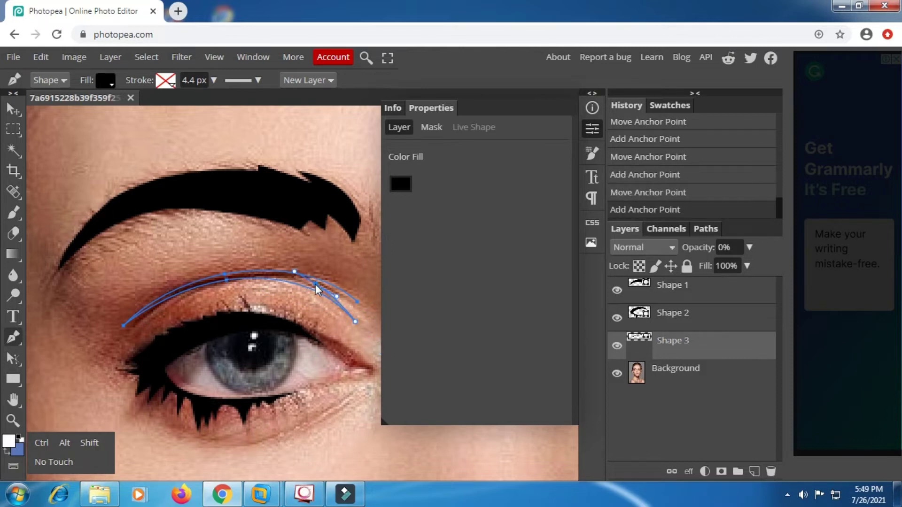
{"action": "left_click", "coordinate": [314, 284]}
- Close the crease path, raise its opacity to 100%, and deselect it
{"action": "left_click", "coordinate": [358, 302]}
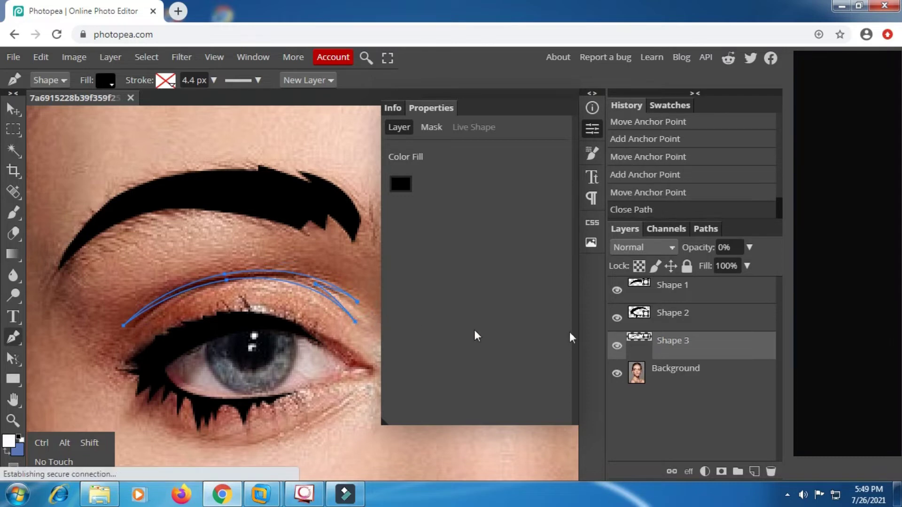
{"action": "left_click", "coordinate": [749, 247]}
{"action": "left_click_drag", "start_coordinate": [692, 264], "coordinate": [755, 266]}
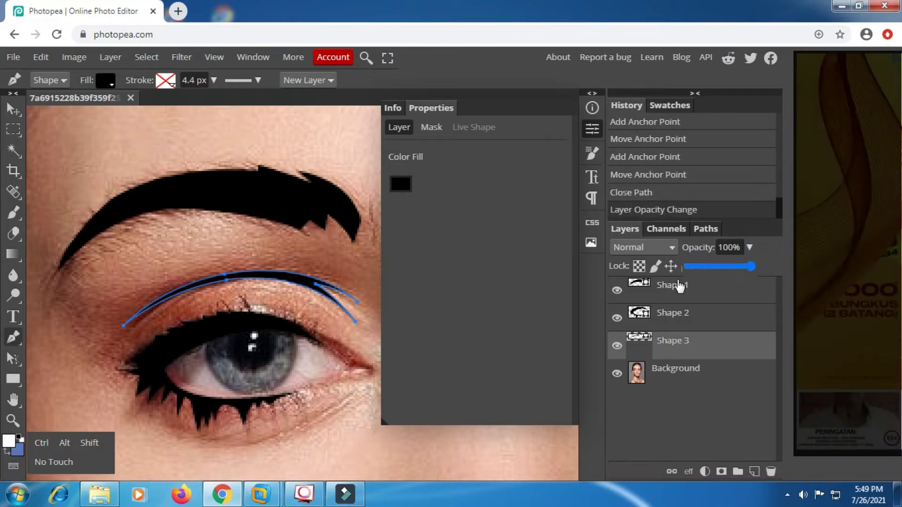
{"action": "left_click", "coordinate": [676, 371]}
- Trace a closed pen path around the white of the left eye, corner to corner
{"action": "scroll", "coordinate": [275, 350], "scroll_direction": "down", "scroll_amount": 2}
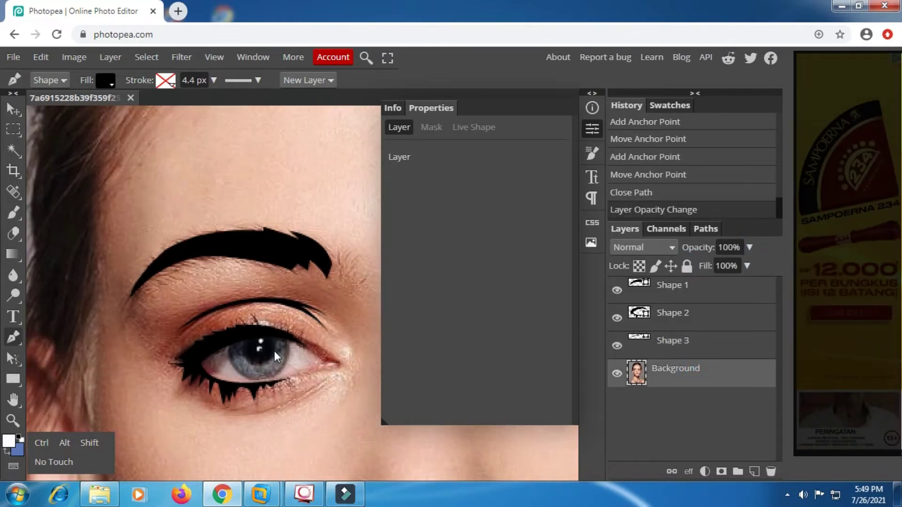
{"action": "scroll", "coordinate": [276, 392], "scroll_direction": "up", "scroll_amount": 2}
{"action": "left_click_drag", "start_coordinate": [276, 395], "coordinate": [278, 351]}
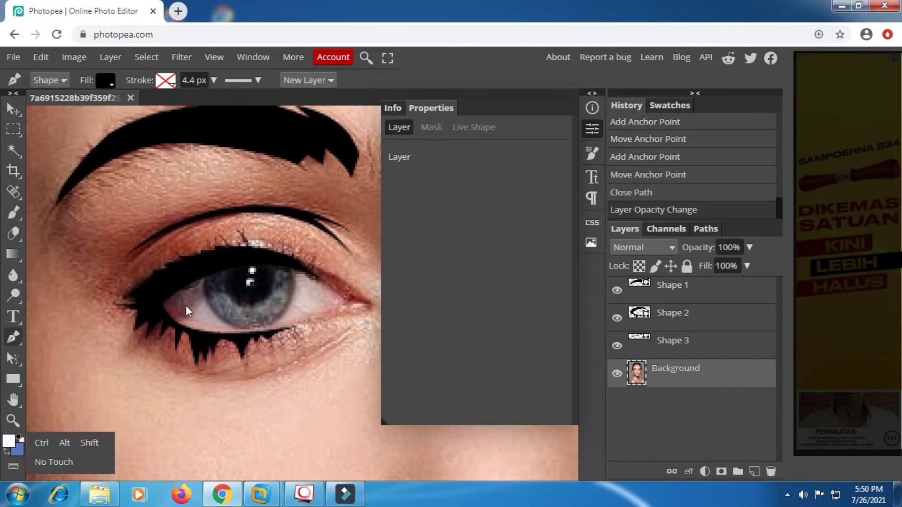
{"action": "left_click", "coordinate": [158, 305]}
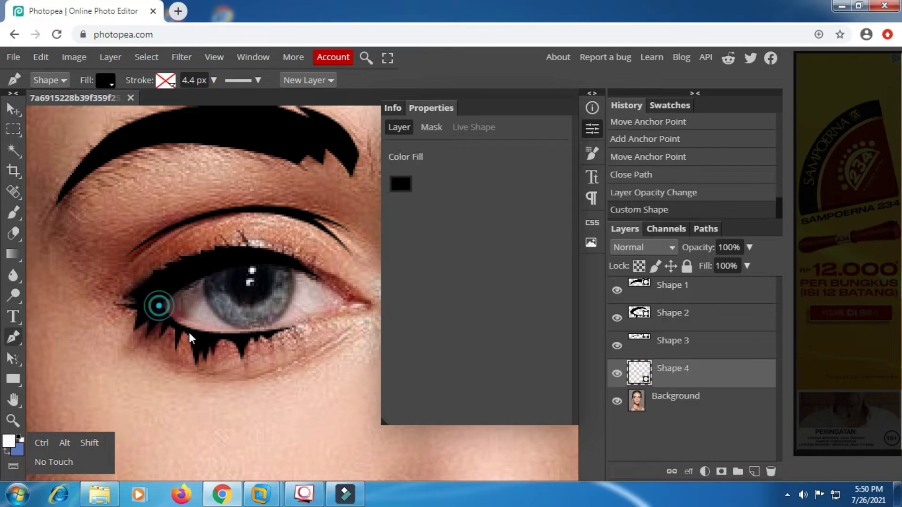
{"action": "mouse_move", "coordinate": [289, 324]}
{"action": "left_mouse_down"}
{"action": "mouse_move", "coordinate": [406, 309]}
{"action": "mouse_move", "coordinate": [288, 323]}
{"action": "left_mouse_up"}
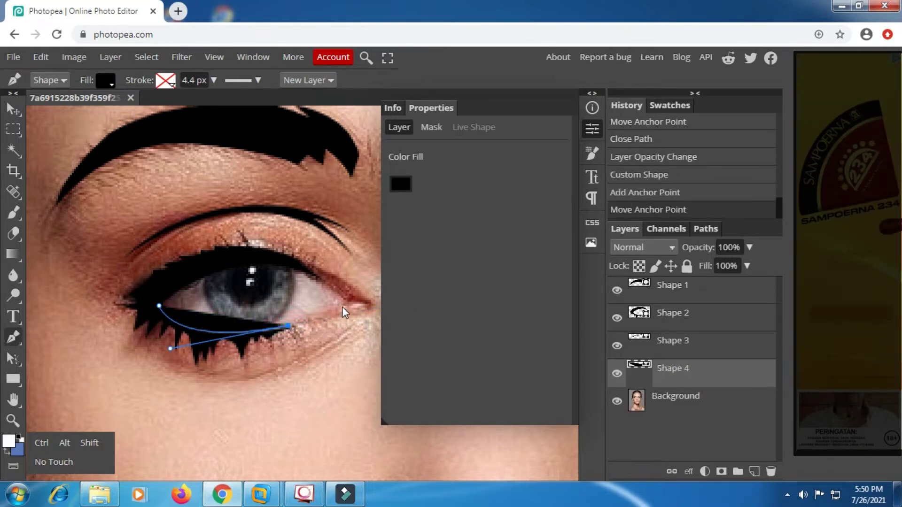
{"action": "left_click_drag", "start_coordinate": [342, 306], "coordinate": [354, 299]}
{"action": "left_click", "coordinate": [749, 247]}
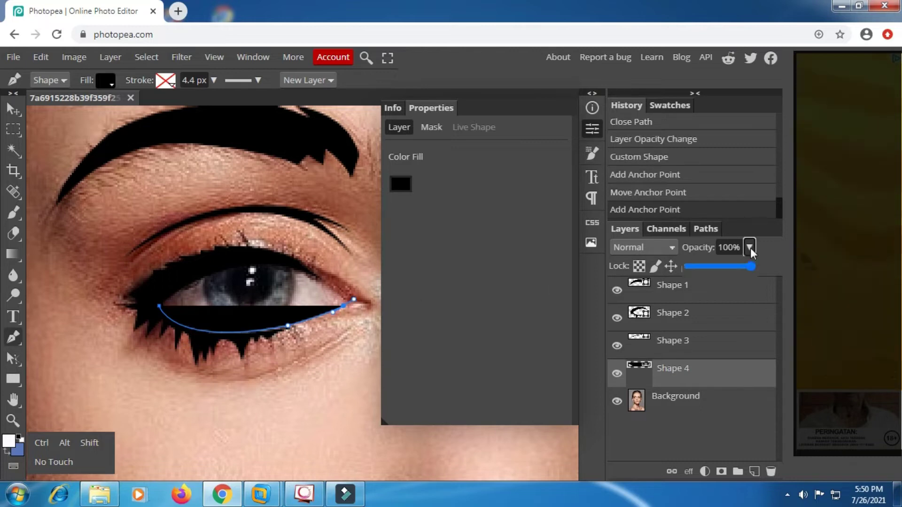
{"action": "left_click_drag", "start_coordinate": [750, 253], "coordinate": [686, 266]}
{"action": "left_click_drag", "start_coordinate": [343, 304], "coordinate": [356, 302]}
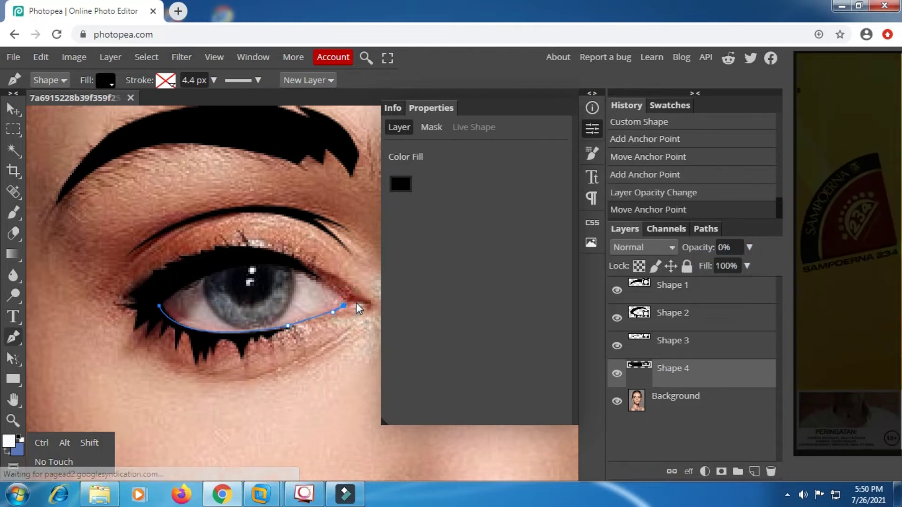
{"action": "left_click", "coordinate": [353, 303]}
{"action": "left_click_drag", "start_coordinate": [288, 265], "coordinate": [258, 258]}
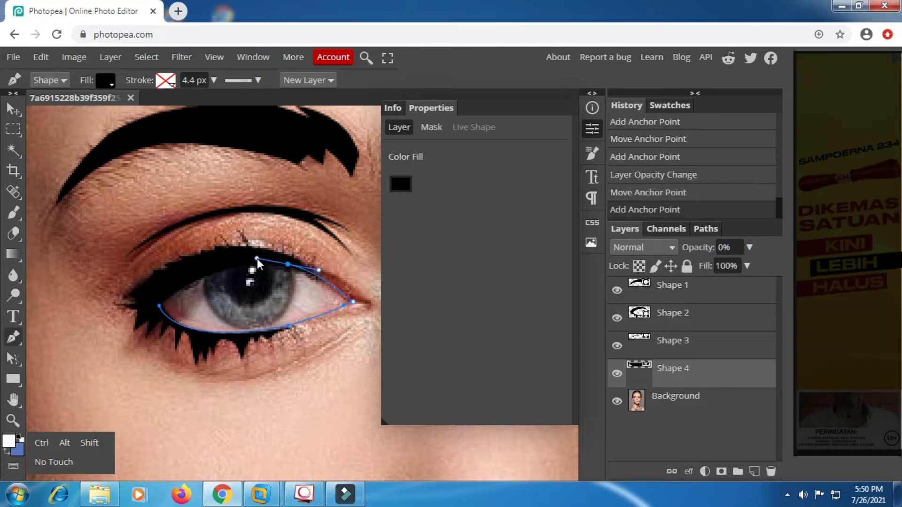
{"action": "left_click", "coordinate": [179, 278]}
{"action": "left_click", "coordinate": [160, 306]}
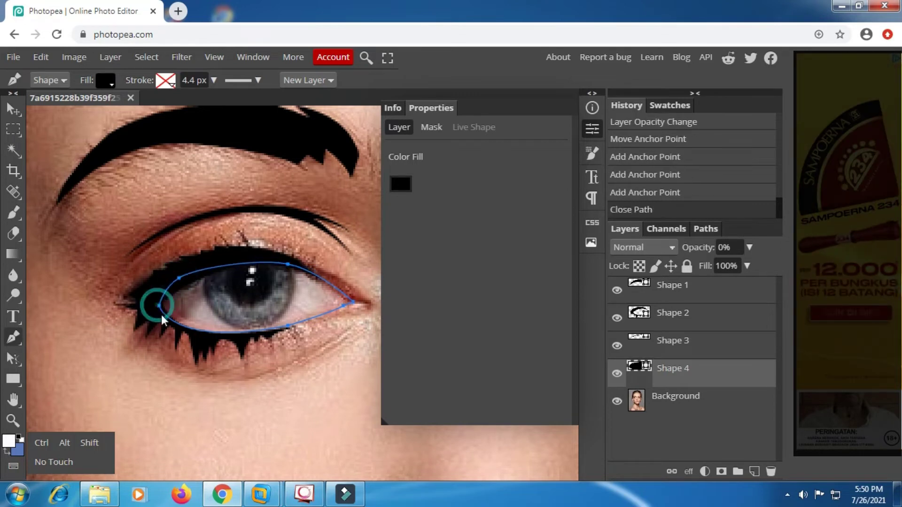
- Fill the eye shape with white and restore it to 100% opacity
{"action": "left_click", "coordinate": [105, 81]}
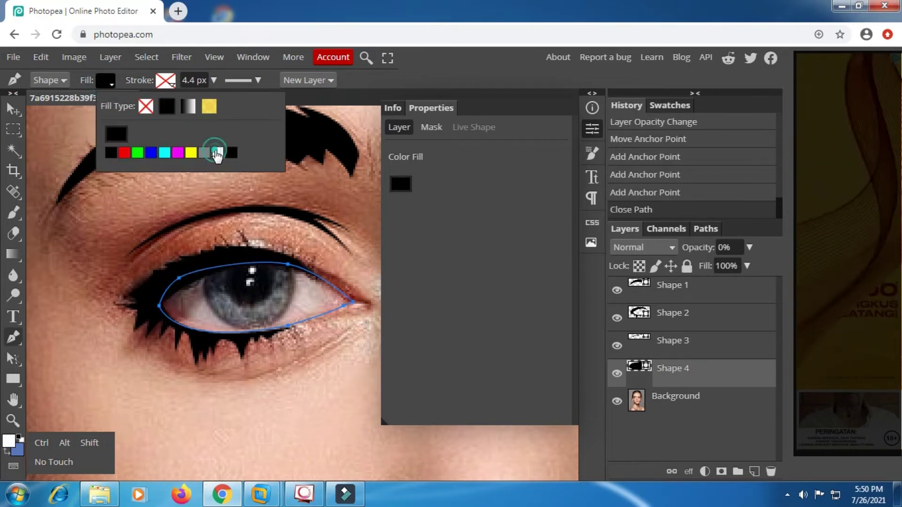
{"action": "left_click", "coordinate": [216, 152]}
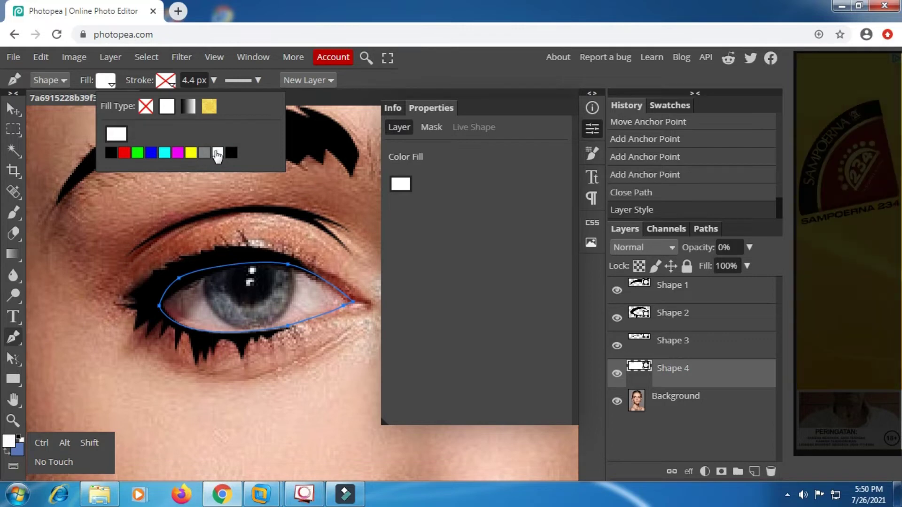
{"action": "left_click", "coordinate": [383, 78]}
{"action": "left_click", "coordinate": [750, 247]}
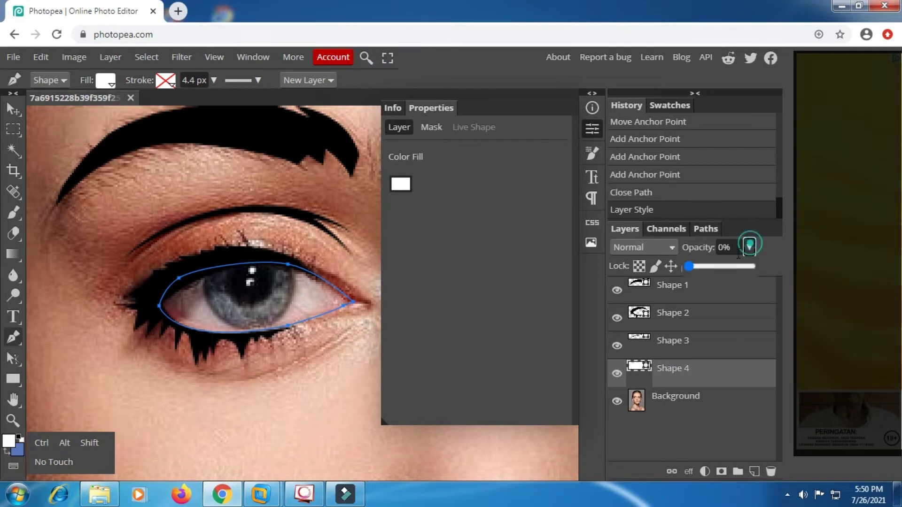
{"action": "left_click_drag", "start_coordinate": [695, 266], "coordinate": [776, 311]}
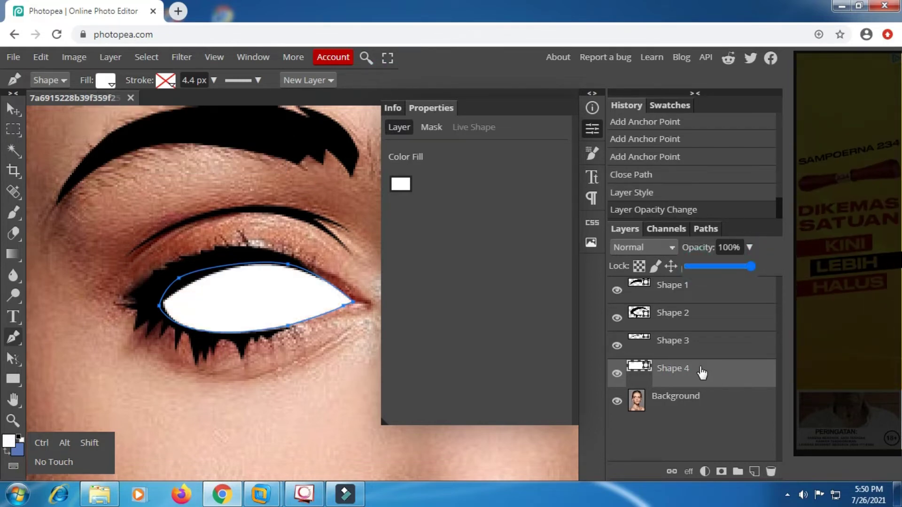
{"action": "left_click", "coordinate": [593, 130]}
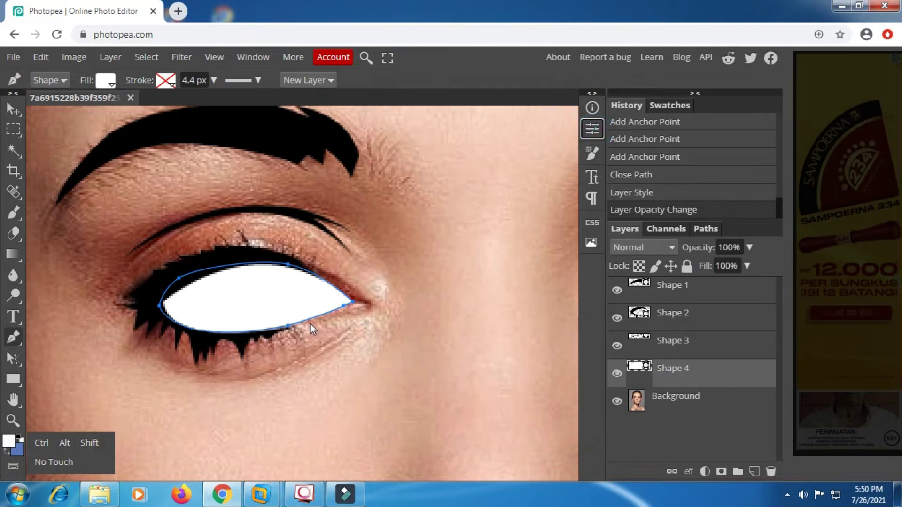
- Hide the white eye shape (Shape 4) and add a new empty layer above it
{"action": "scroll", "coordinate": [310, 323], "scroll_direction": "down", "scroll_amount": 2}
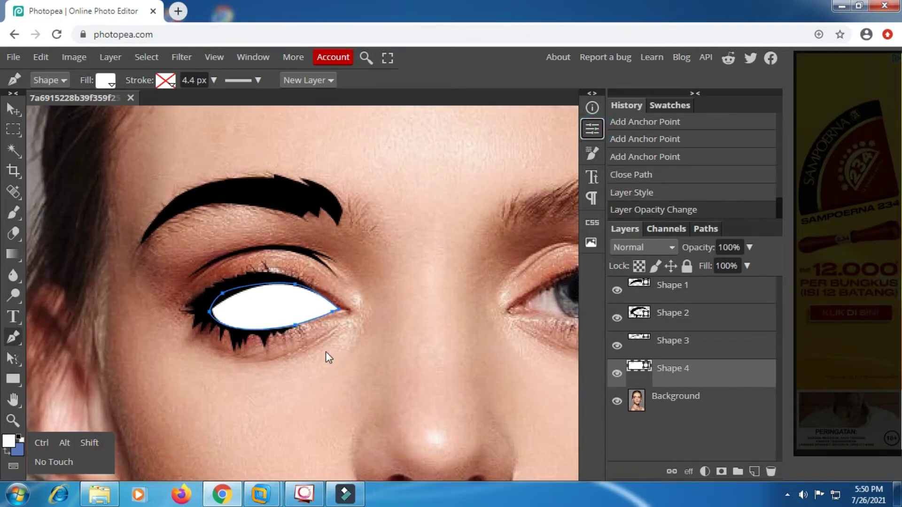
{"action": "left_click", "coordinate": [616, 373]}
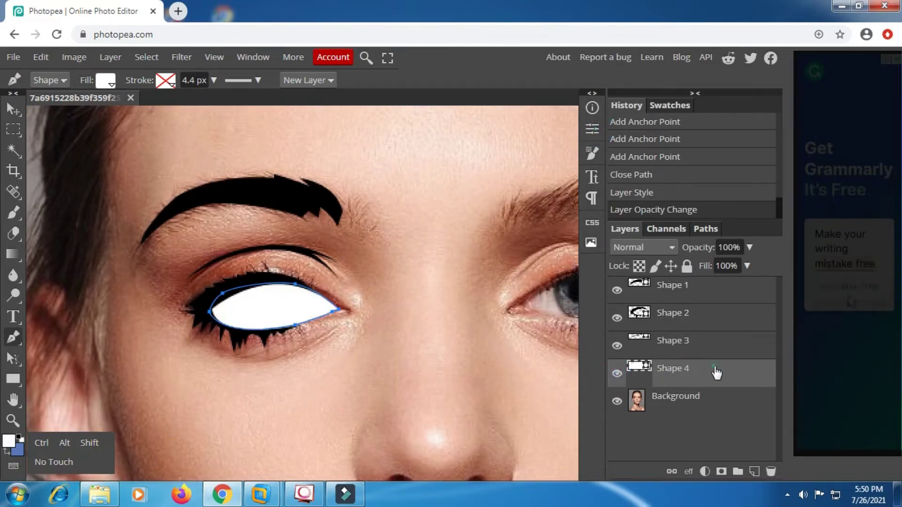
{"action": "left_click", "coordinate": [753, 471]}
{"action": "left_click", "coordinate": [617, 401]}
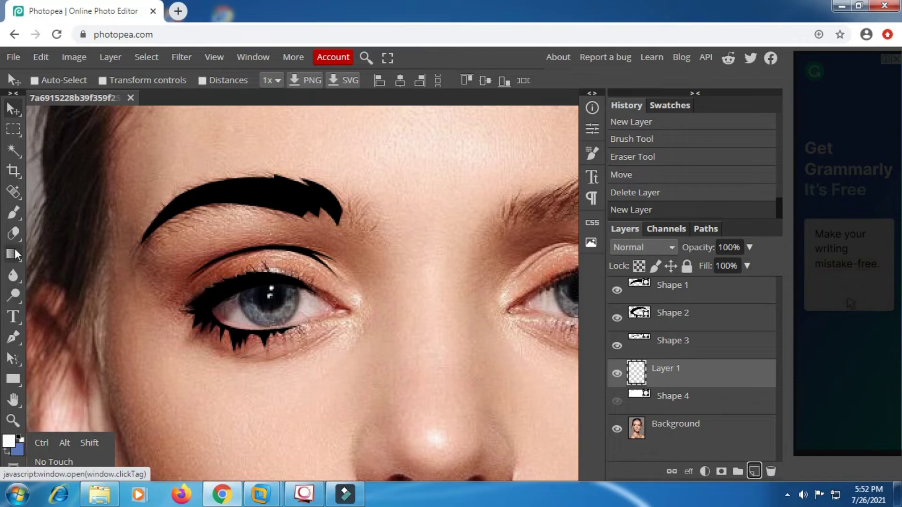
- Choose the Brush and set a dark blue paint colour for the iris
{"action": "left_click", "coordinate": [13, 213]}
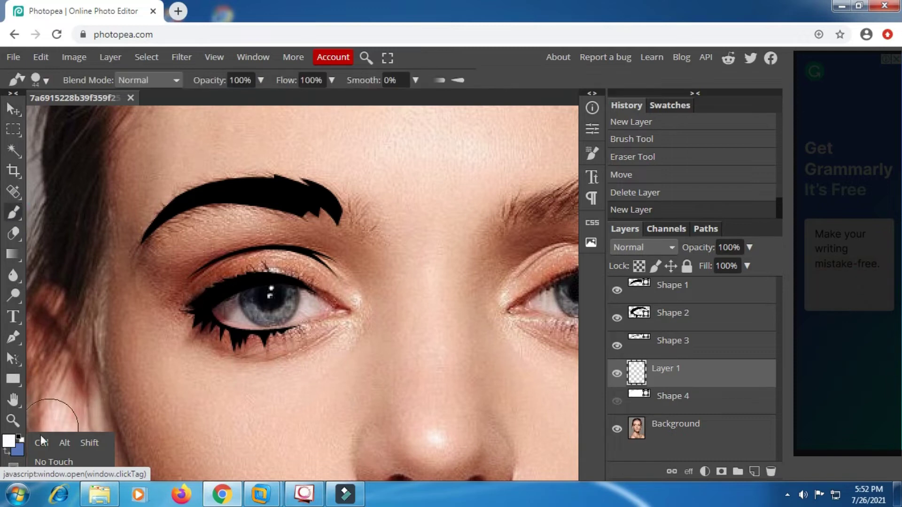
{"action": "left_click", "coordinate": [9, 440]}
{"action": "left_click_drag", "start_coordinate": [332, 155], "coordinate": [655, 181]}
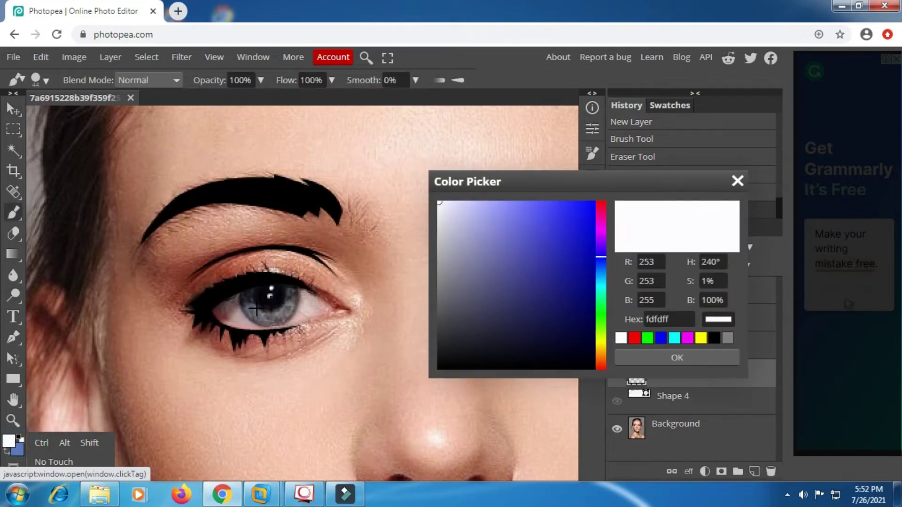
{"action": "left_click", "coordinate": [296, 309]}
{"action": "left_click_drag", "start_coordinate": [482, 272], "coordinate": [520, 246]}
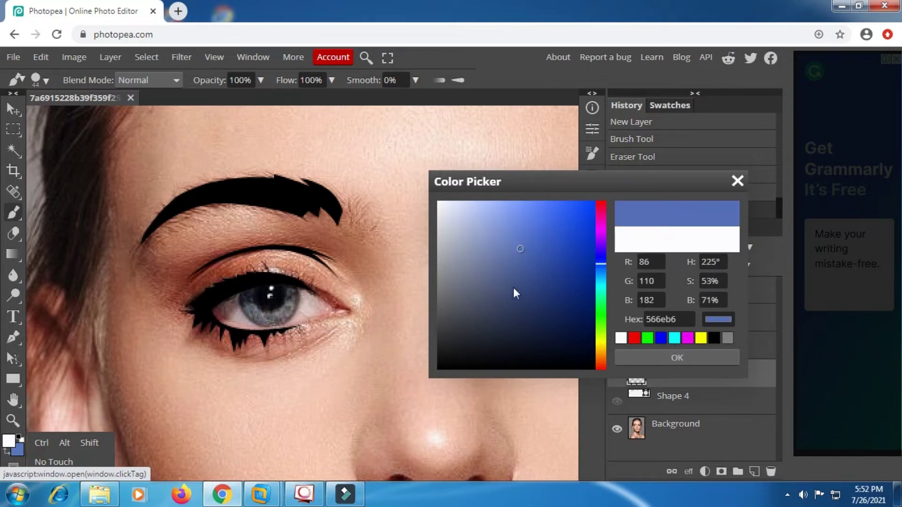
{"action": "left_click_drag", "start_coordinate": [514, 288], "coordinate": [534, 286]}
{"action": "left_click", "coordinate": [643, 359]}
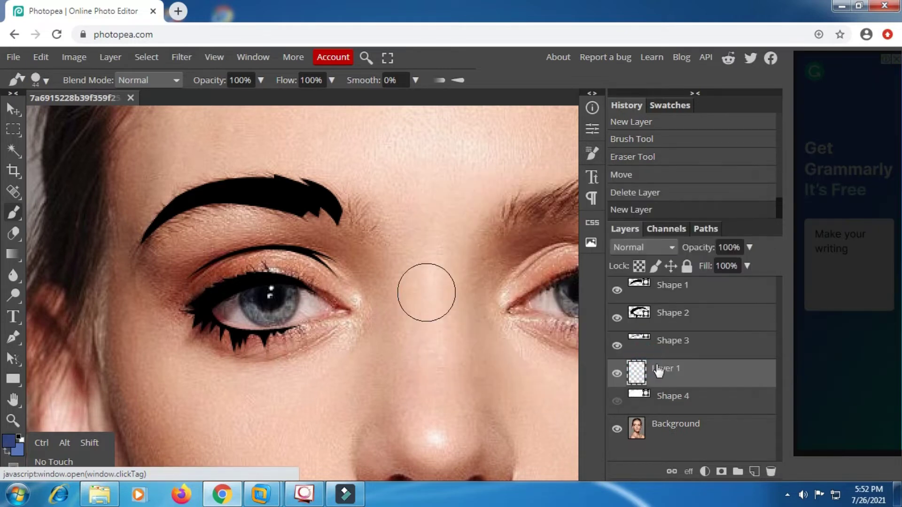
- Paint a solid blue iris on Layer 1 and erase stray blue around it
{"action": "right_click", "coordinate": [219, 287]}
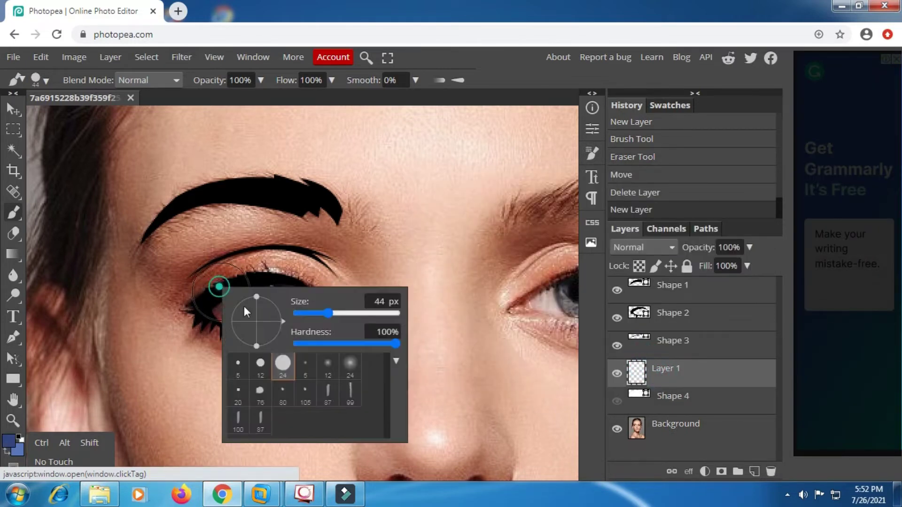
{"action": "left_click", "coordinate": [341, 227]}
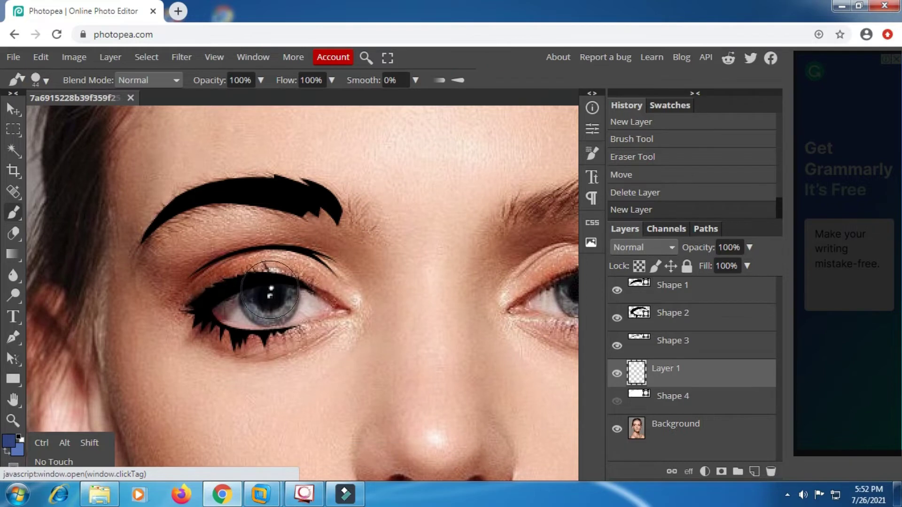
{"action": "left_click_drag", "start_coordinate": [270, 290], "coordinate": [272, 297]}
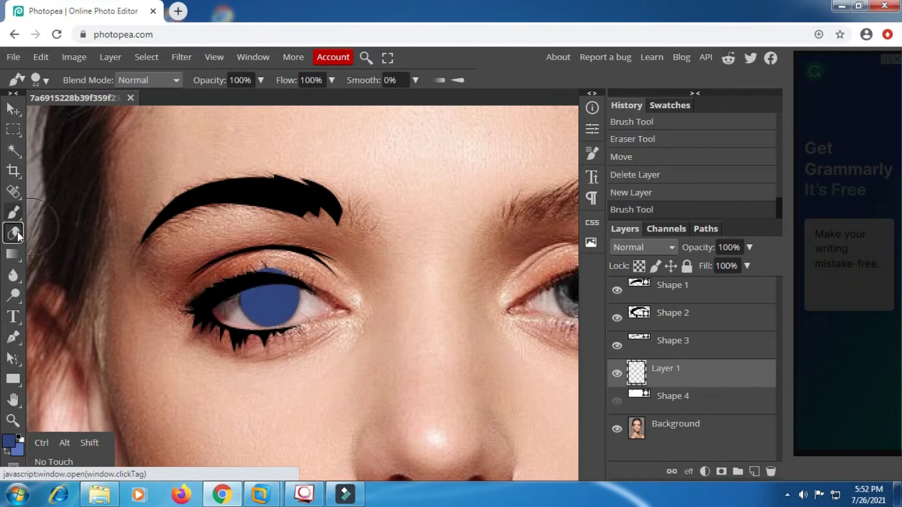
{"action": "left_click", "coordinate": [14, 233]}
{"action": "left_click", "coordinate": [239, 277]}
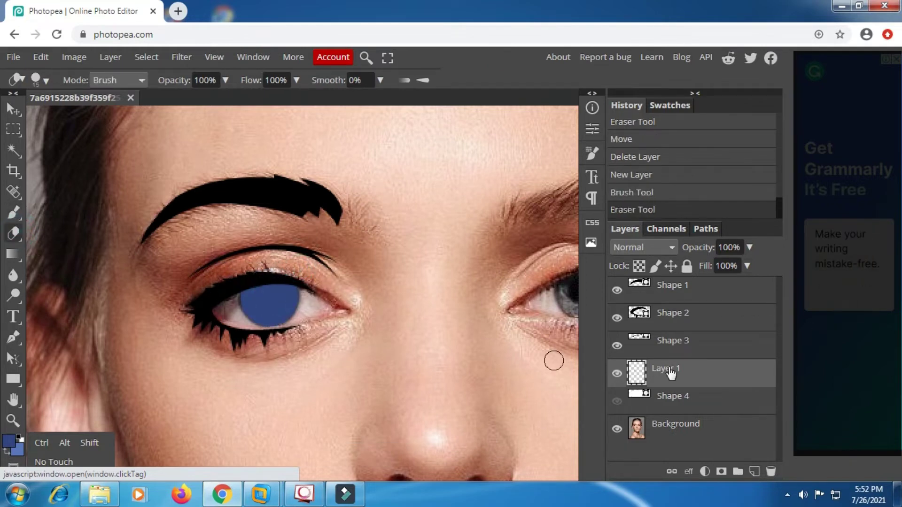
{"action": "left_click", "coordinate": [617, 402]}
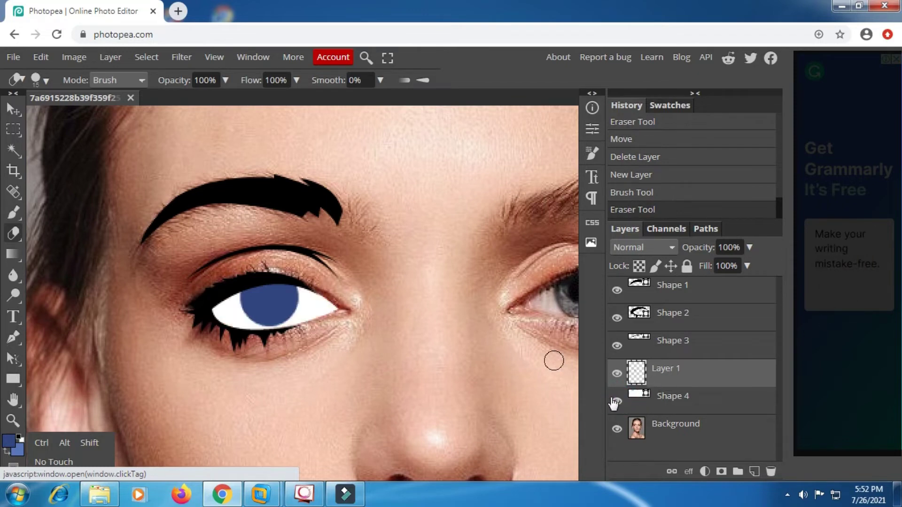
{"action": "left_click", "coordinate": [616, 401]}
- Add a new layer above the iris, hide the iris, and set black as paint colour
{"action": "left_click", "coordinate": [753, 470]}
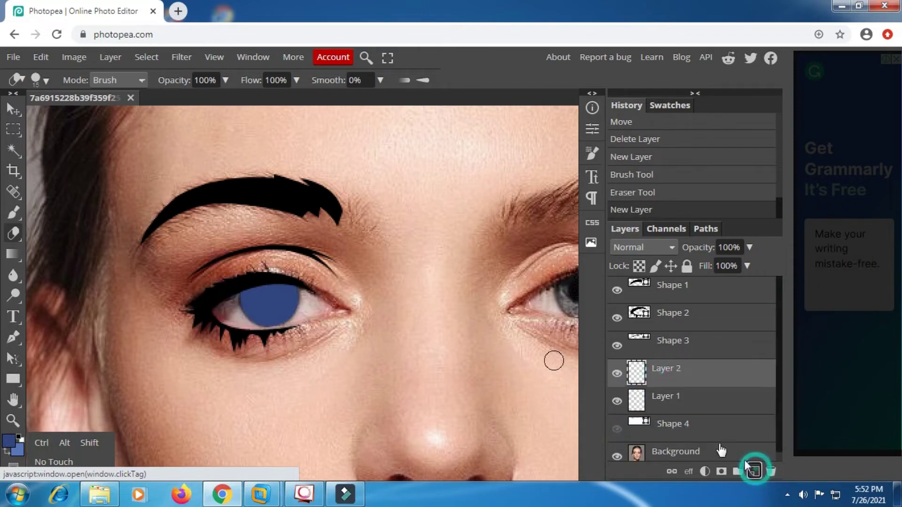
{"action": "left_click", "coordinate": [617, 402]}
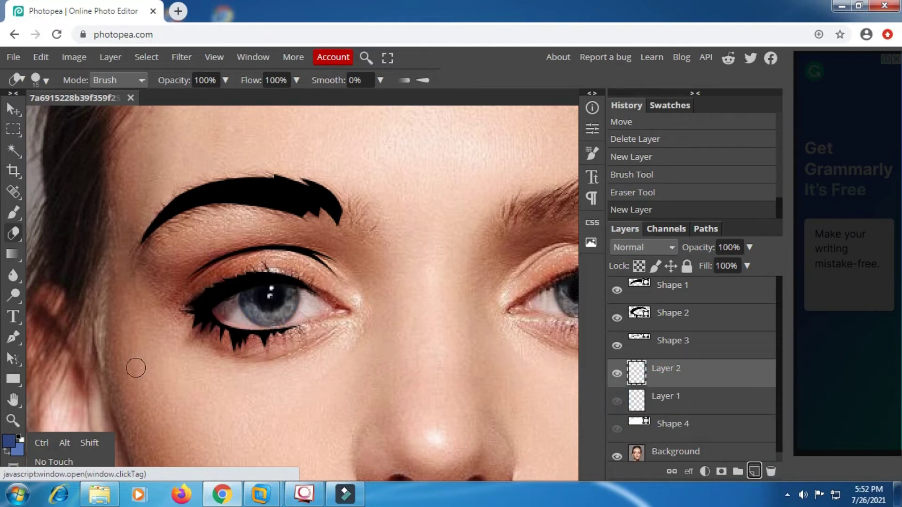
{"action": "left_click", "coordinate": [8, 444]}
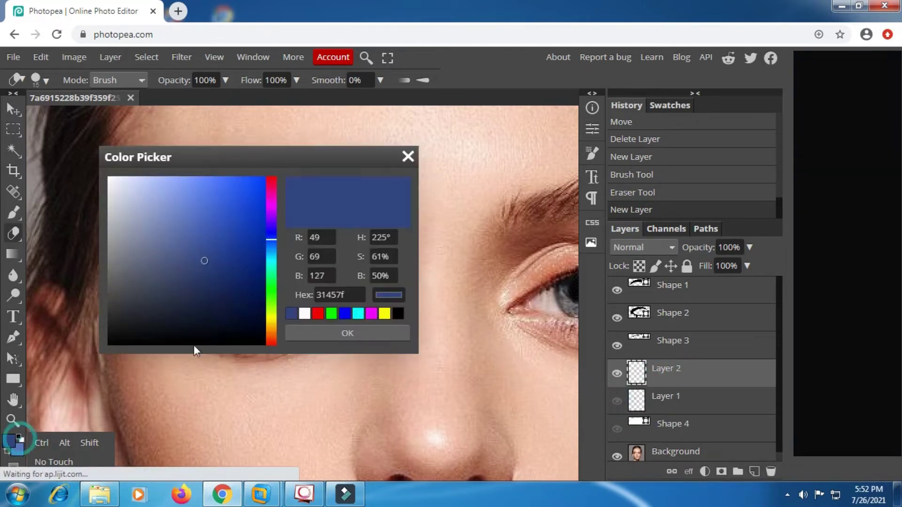
{"action": "left_click", "coordinate": [167, 319]}
{"action": "left_click_drag", "start_coordinate": [162, 327], "coordinate": [111, 346]}
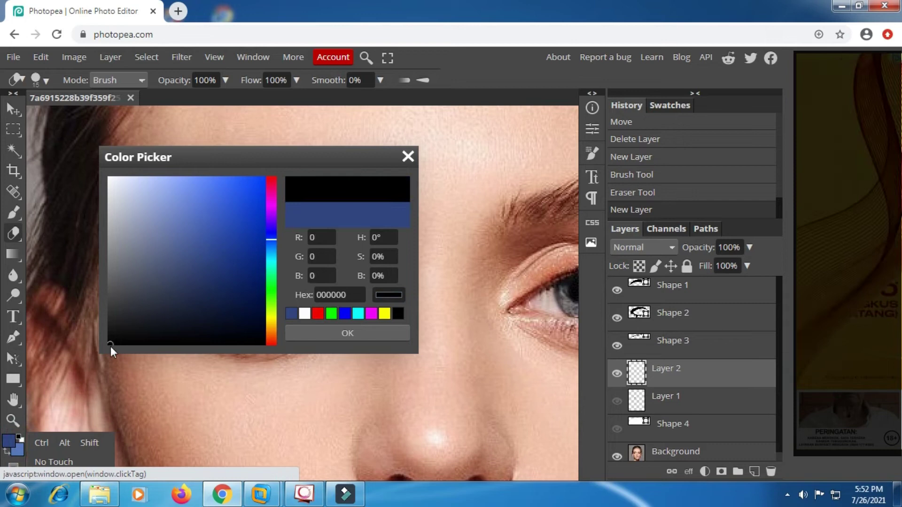
{"action": "left_click", "coordinate": [331, 334]}
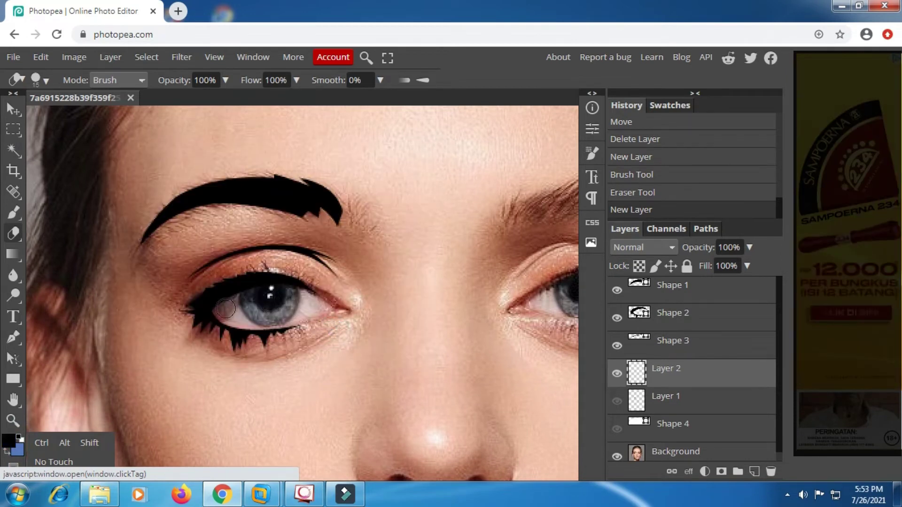
- Size the brush to about 26 px and paint a solid black pupil
{"action": "scroll", "coordinate": [242, 301], "scroll_direction": "up", "scroll_amount": 2}
{"action": "right_click", "coordinate": [290, 297]}
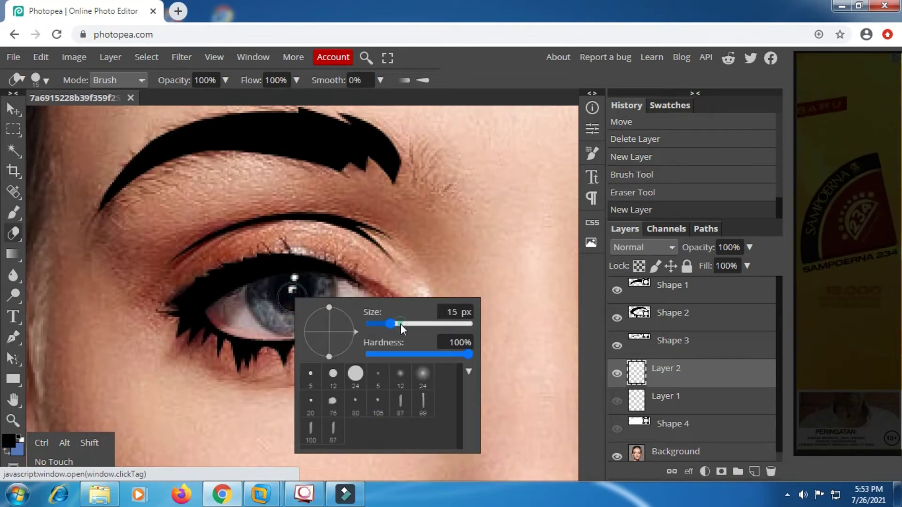
{"action": "left_click", "coordinate": [355, 373]}
{"action": "left_click", "coordinate": [13, 213]}
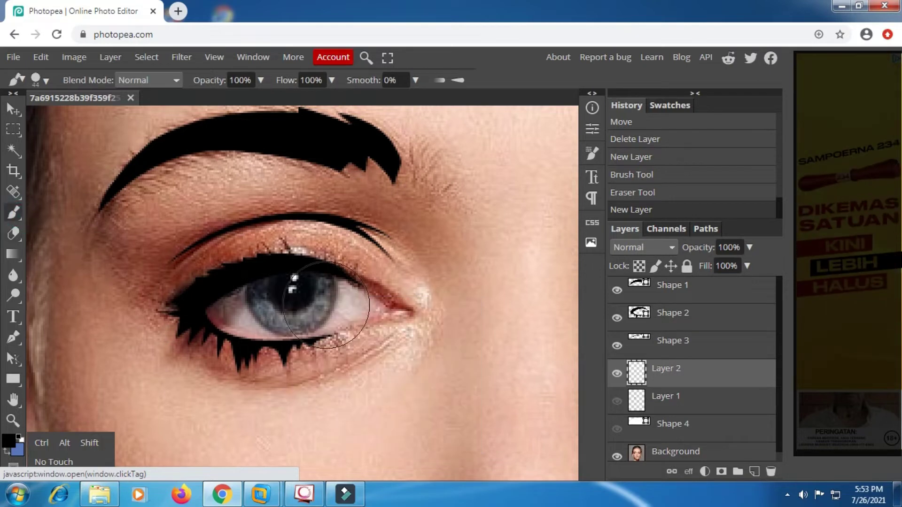
{"action": "right_click", "coordinate": [418, 334]}
{"action": "left_click_drag", "start_coordinate": [521, 361], "coordinate": [516, 360]}
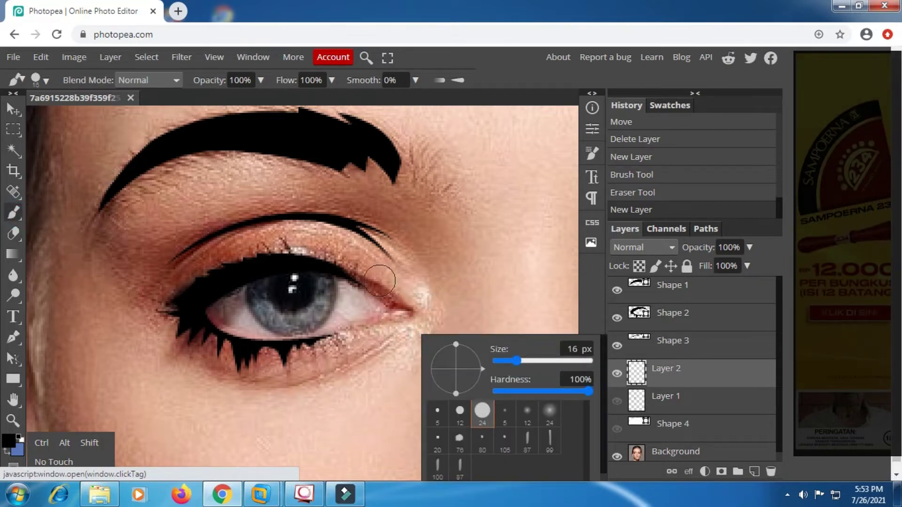
{"action": "key", "text": "bracketright"}
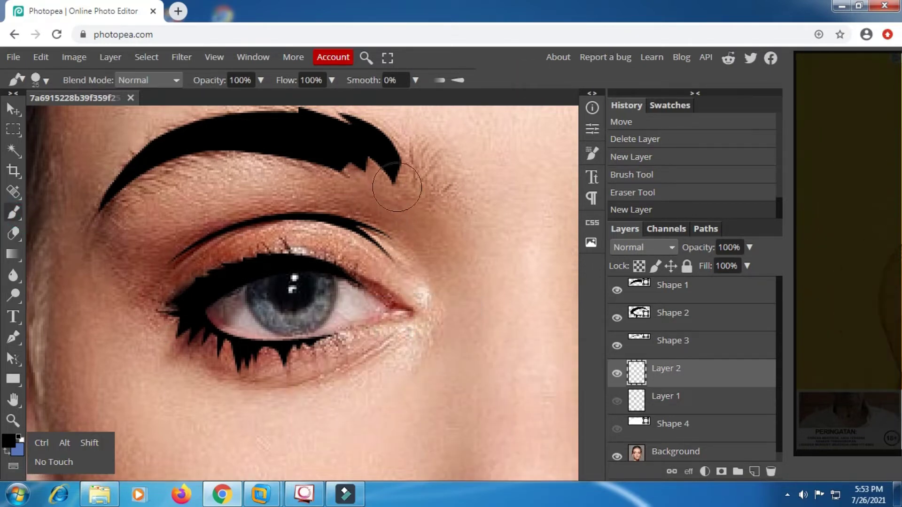
{"action": "left_click", "coordinate": [291, 294]}
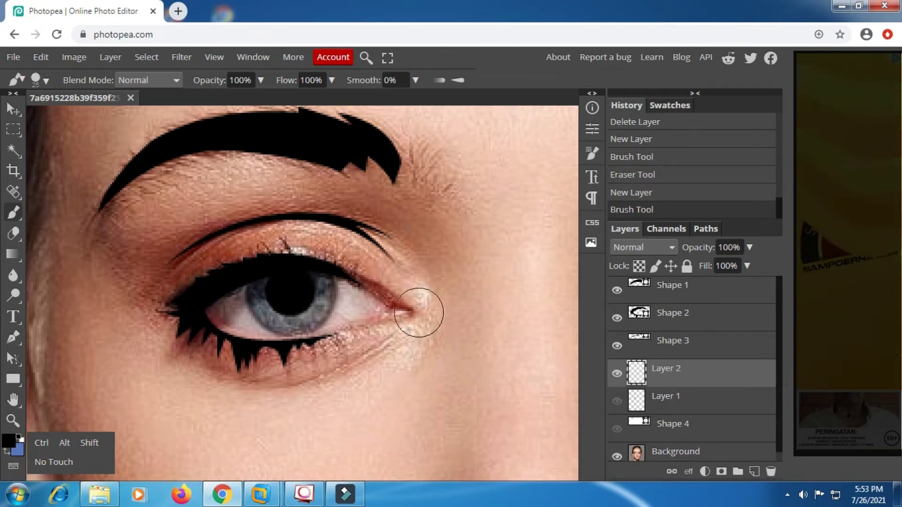
- Show the blue iris and Shape 4 again, then select the pupil Layer 2
{"action": "scroll", "coordinate": [418, 312], "scroll_direction": "down", "scroll_amount": 3}
{"action": "scroll", "coordinate": [418, 312], "scroll_direction": "down", "scroll_amount": 2}
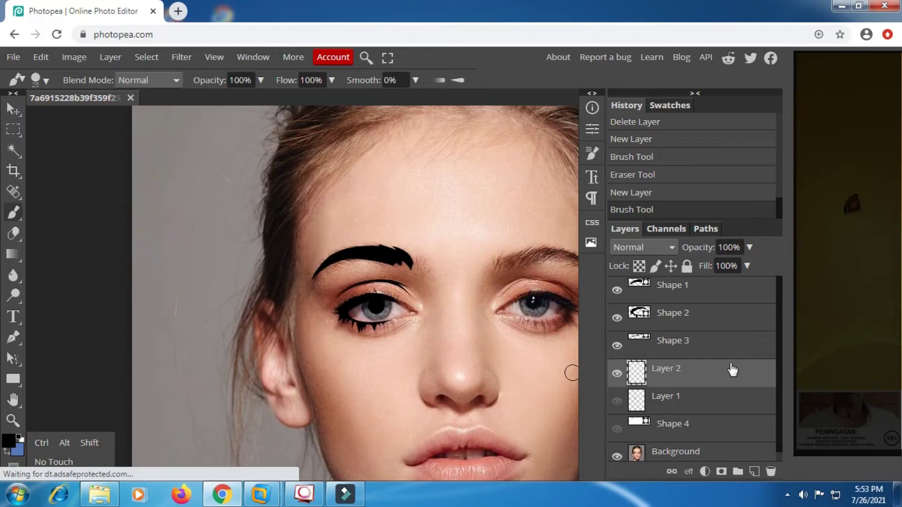
{"action": "left_click", "coordinate": [616, 401]}
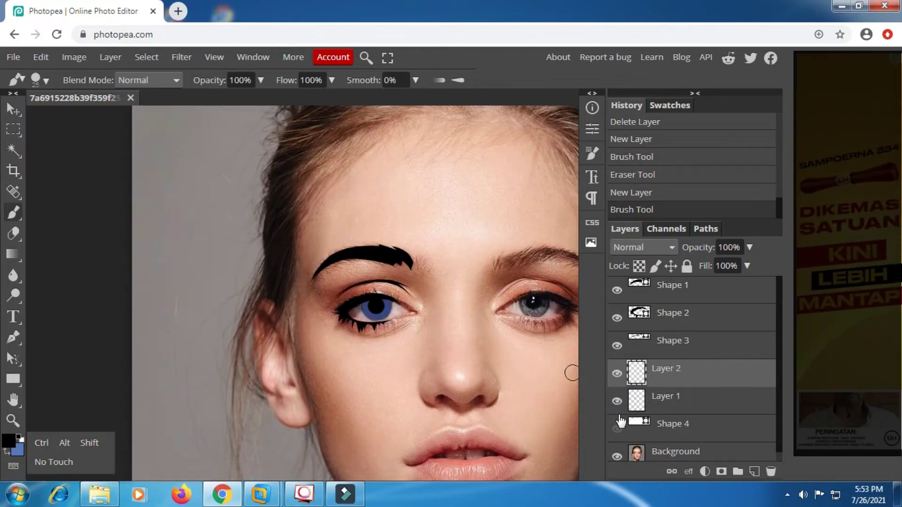
{"action": "left_click", "coordinate": [617, 428]}
{"action": "left_click", "coordinate": [675, 425]}
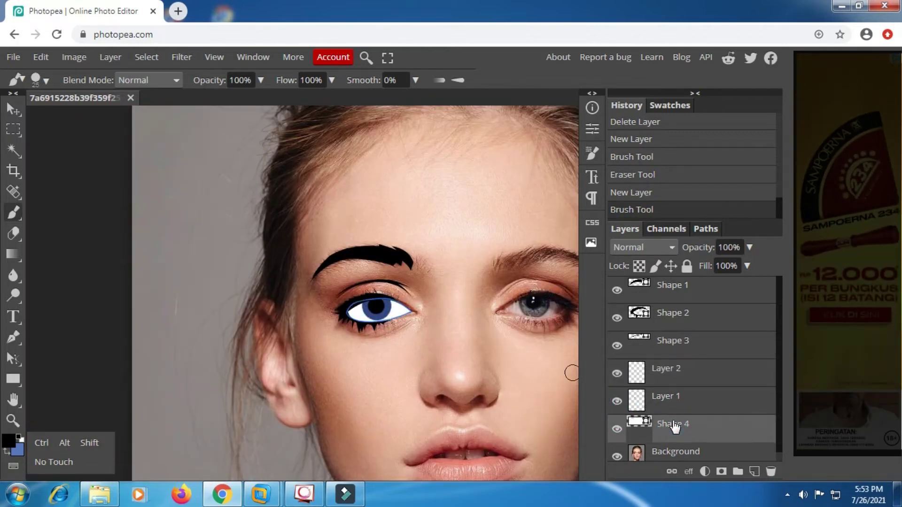
{"action": "scroll", "coordinate": [419, 298], "scroll_direction": "up", "scroll_amount": 5}
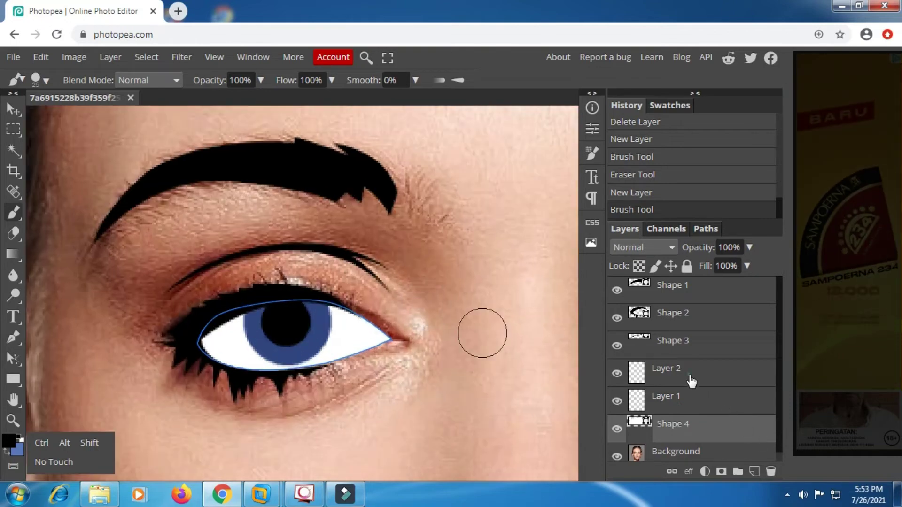
{"action": "left_click", "coordinate": [667, 375]}
{"action": "left_click", "coordinate": [617, 373]}
{"action": "left_click", "coordinate": [617, 373]}
- Add an Inner Glow to Layer 2 through Blending Options with a dark blue colour
{"action": "right_click", "coordinate": [689, 374]}
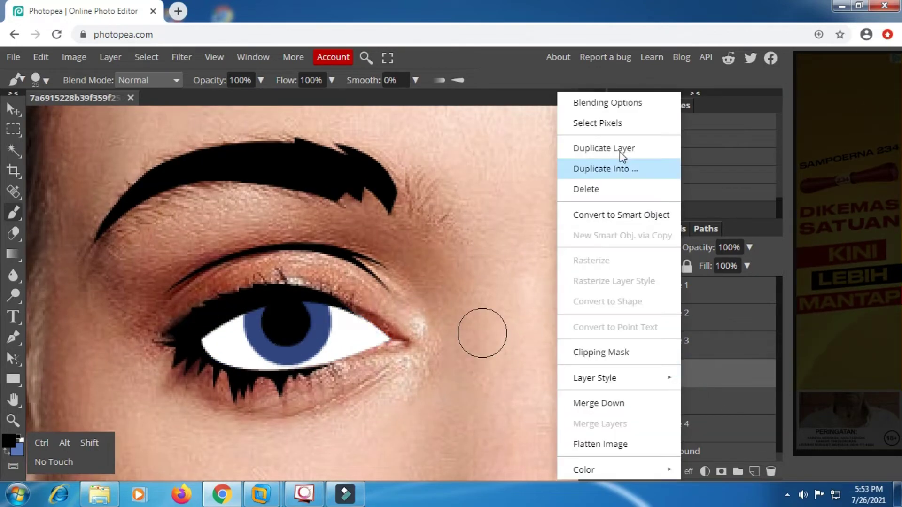
{"action": "left_click", "coordinate": [616, 102]}
{"action": "left_click_drag", "start_coordinate": [415, 159], "coordinate": [818, 154]}
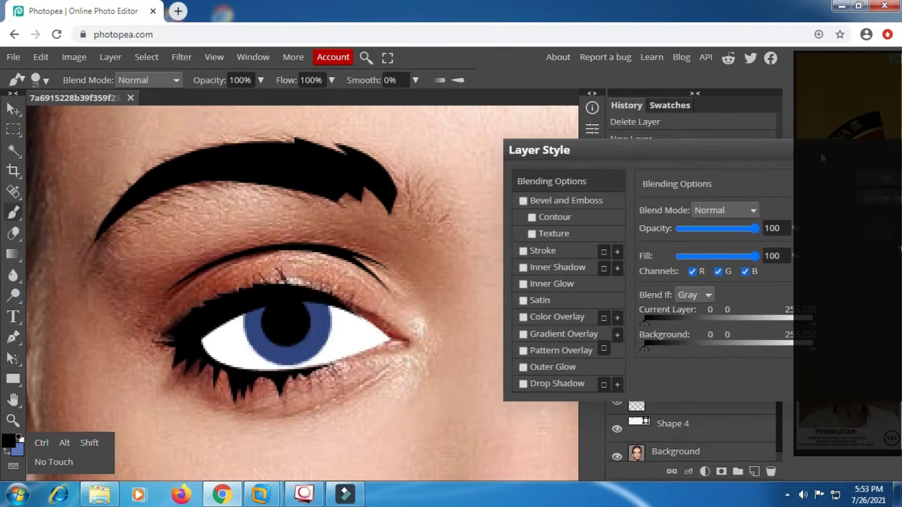
{"action": "left_click", "coordinate": [551, 285]}
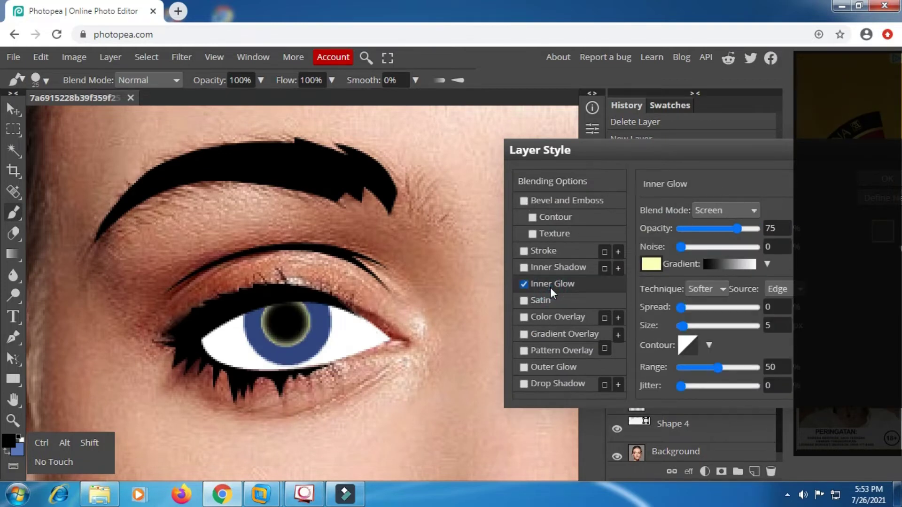
{"action": "left_click", "coordinate": [654, 263]}
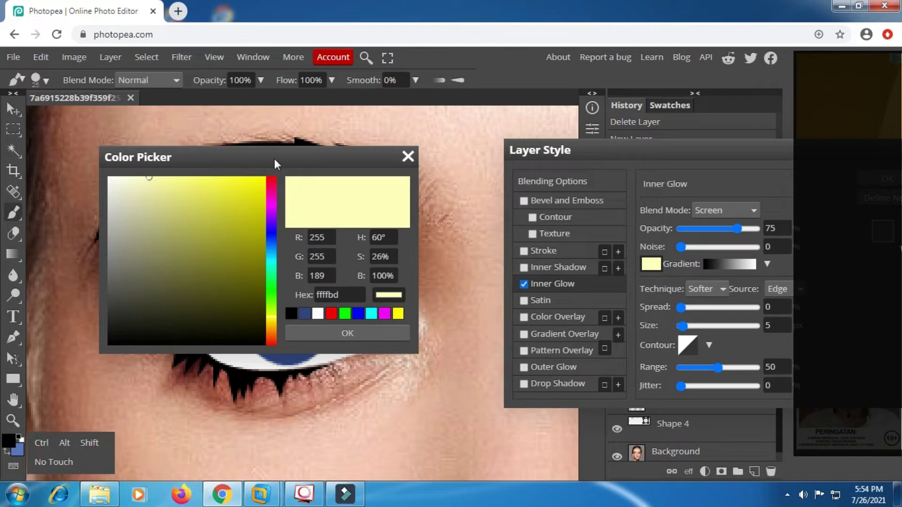
{"action": "left_click_drag", "start_coordinate": [276, 159], "coordinate": [526, 158]}
{"action": "left_click", "coordinate": [309, 334]}
{"action": "left_click", "coordinate": [453, 283]}
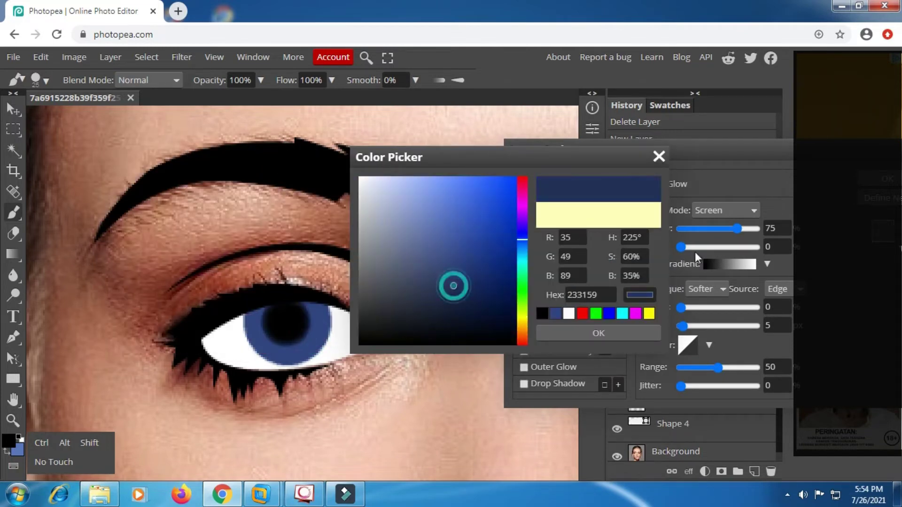
{"action": "left_click", "coordinate": [599, 333]}
- Give the glow noise, a black-to-transparent gradient, Normal blend mode and larger size
{"action": "left_click_drag", "start_coordinate": [680, 247], "coordinate": [692, 247]}
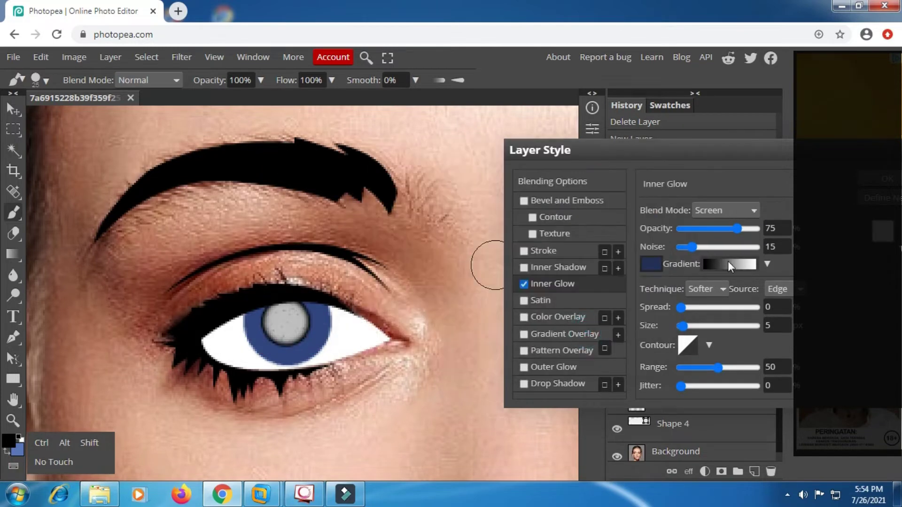
{"action": "left_click", "coordinate": [767, 263]}
{"action": "left_click", "coordinate": [646, 290]}
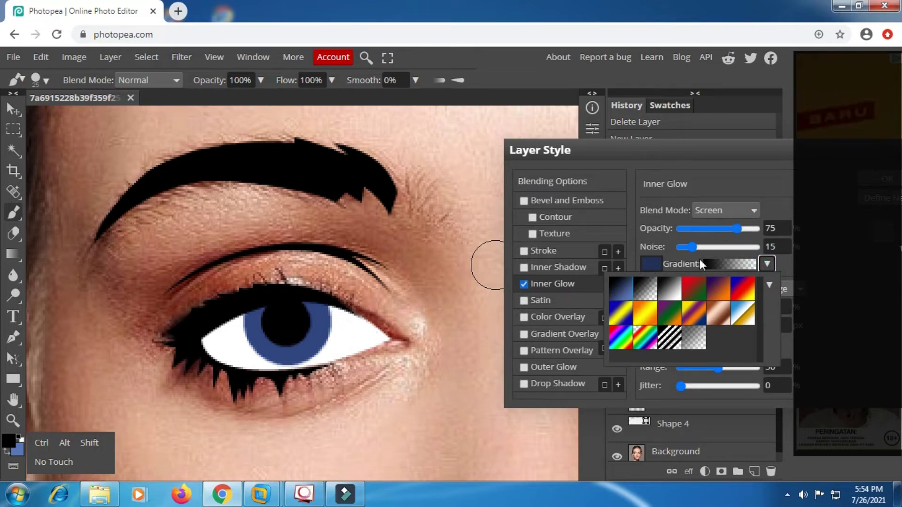
{"action": "left_click", "coordinate": [830, 269]}
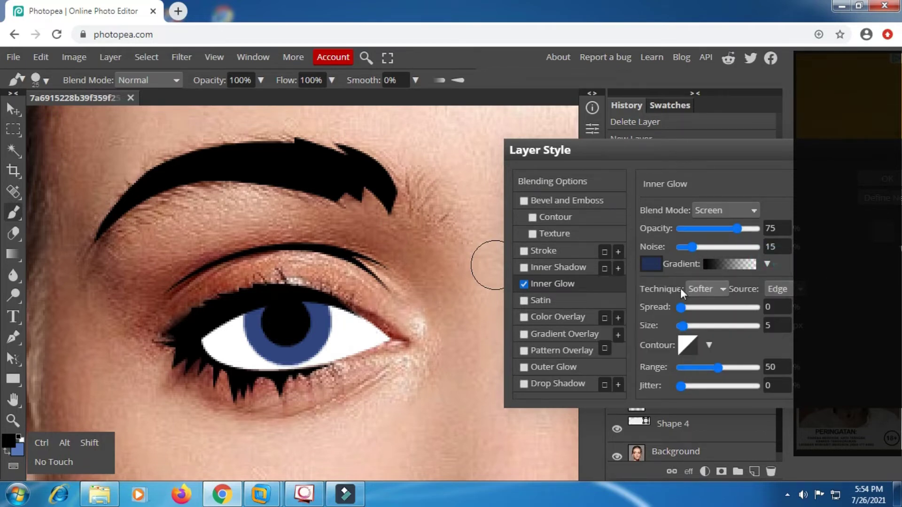
{"action": "left_click_drag", "start_coordinate": [754, 229], "coordinate": [757, 229]}
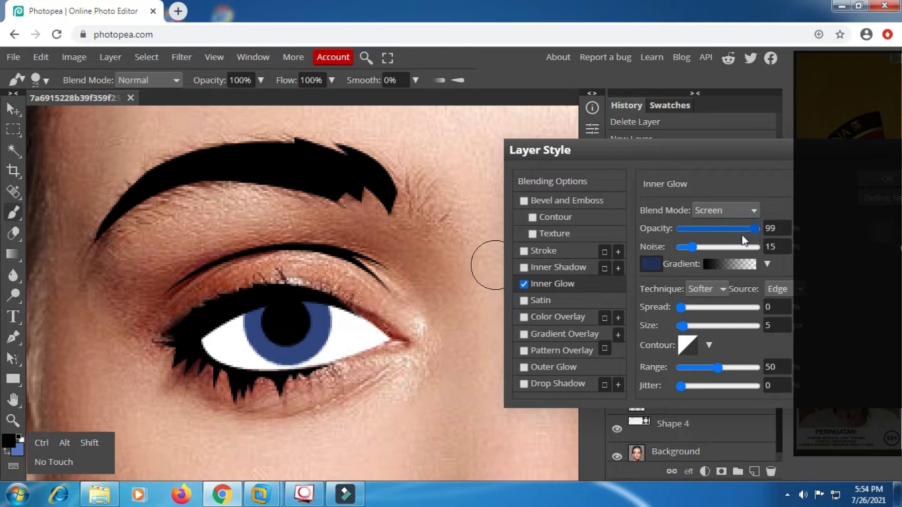
{"action": "left_click", "coordinate": [738, 211]}
{"action": "left_click", "coordinate": [720, 226]}
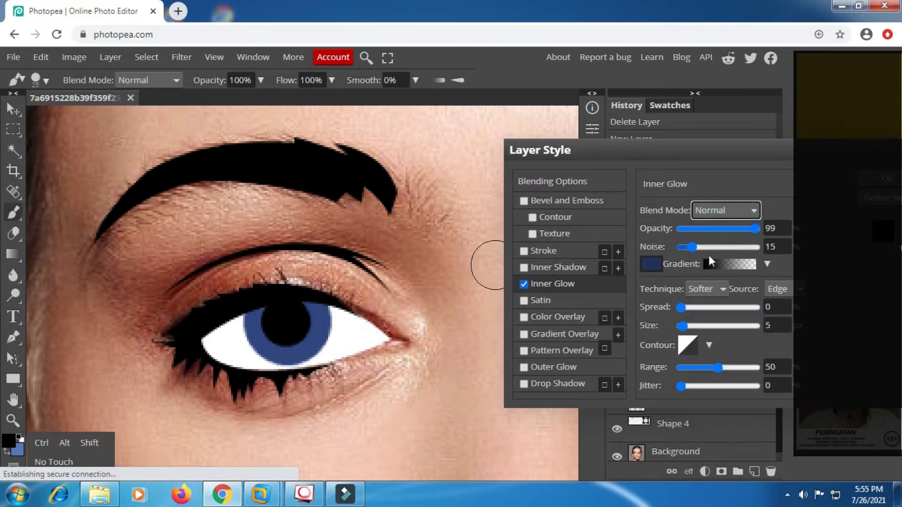
{"action": "key", "text": "n"}
{"action": "left_click_drag", "start_coordinate": [691, 246], "coordinate": [711, 246]}
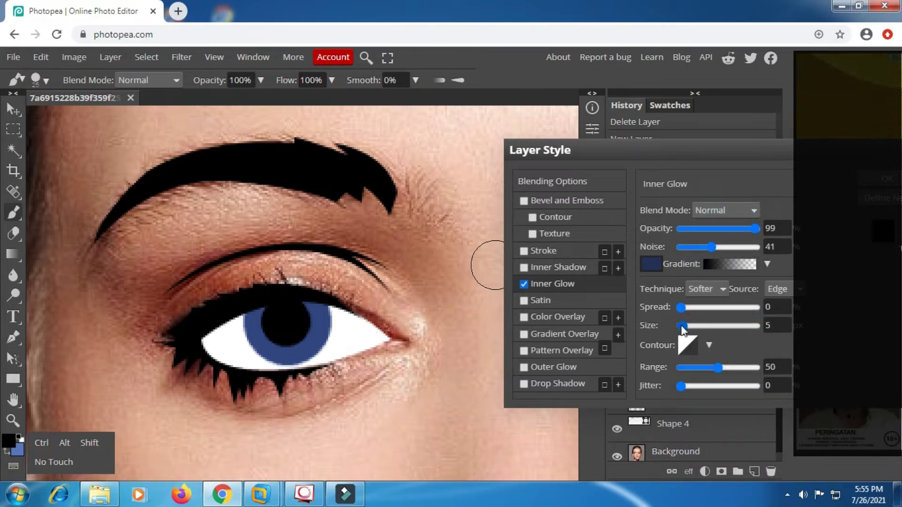
{"action": "left_click_drag", "start_coordinate": [681, 326], "coordinate": [702, 325]}
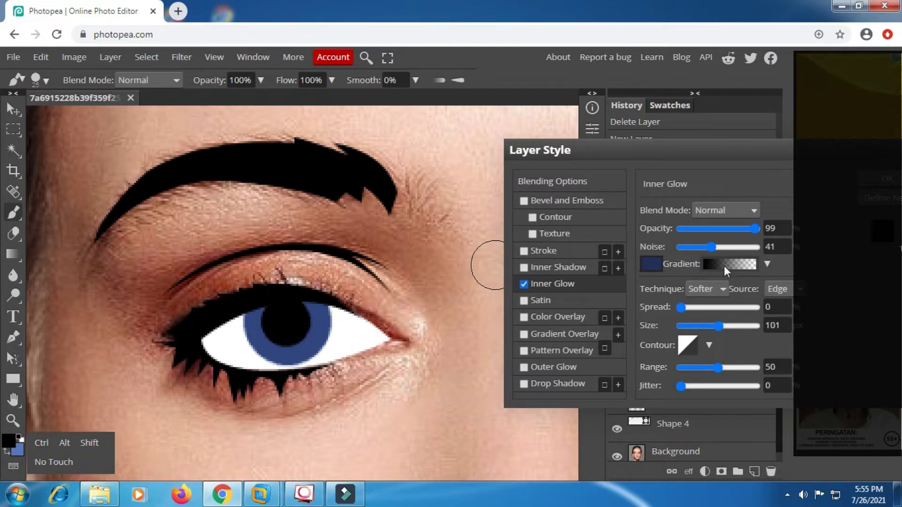
- Switch the glow to light blue, remove noise, set opacity near 73 and shrink it
{"action": "left_click", "coordinate": [652, 264]}
{"action": "left_click", "coordinate": [174, 185]}
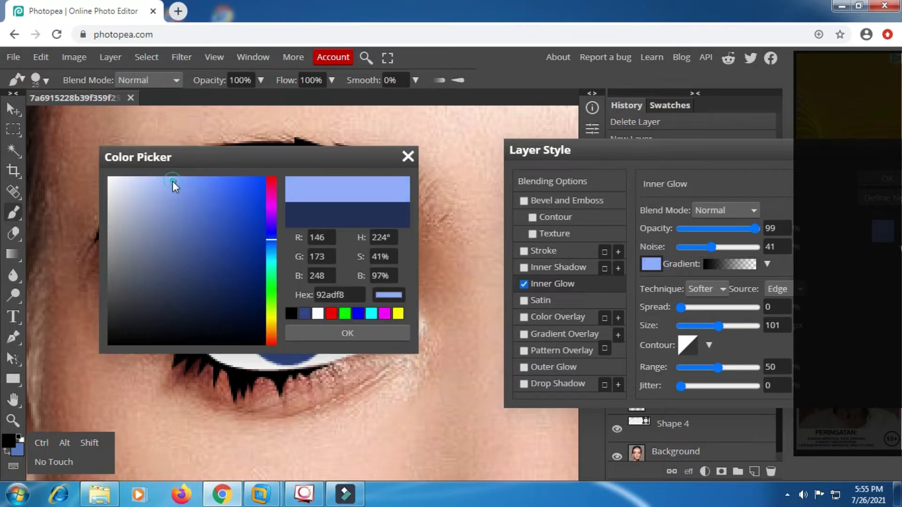
{"action": "left_click", "coordinate": [347, 333]}
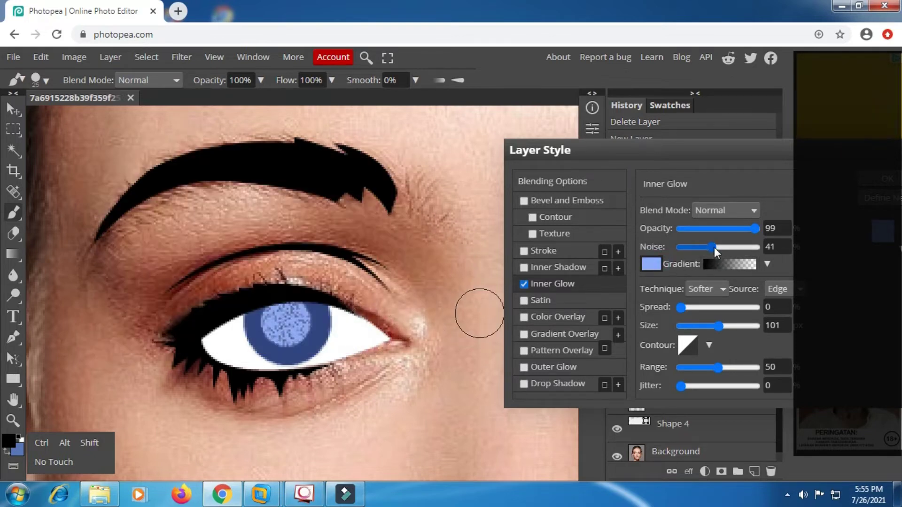
{"action": "left_click_drag", "start_coordinate": [713, 247], "coordinate": [678, 248]}
{"action": "left_click", "coordinate": [711, 229]}
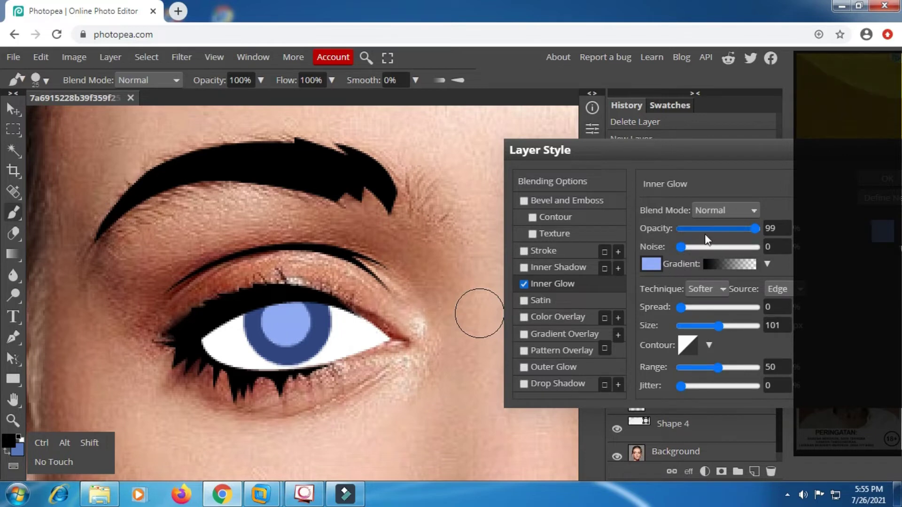
{"action": "left_click", "coordinate": [734, 229]}
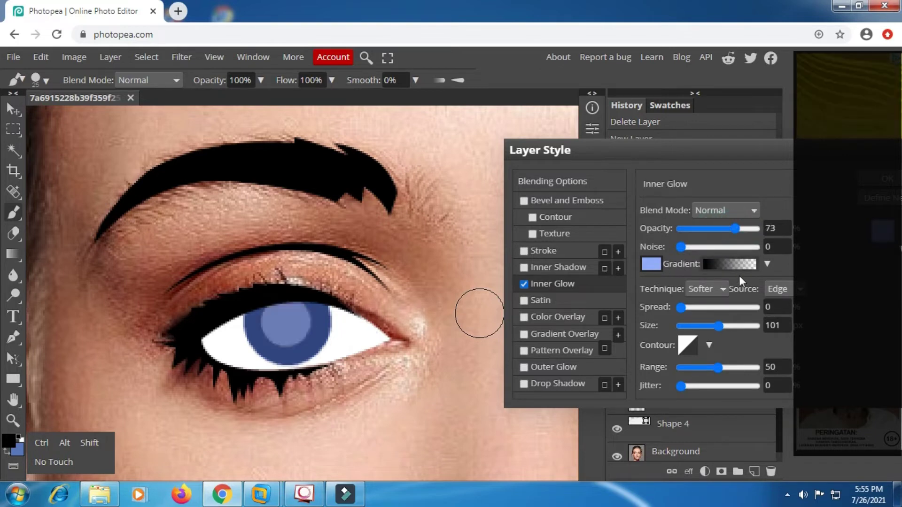
{"action": "left_click", "coordinate": [700, 325]}
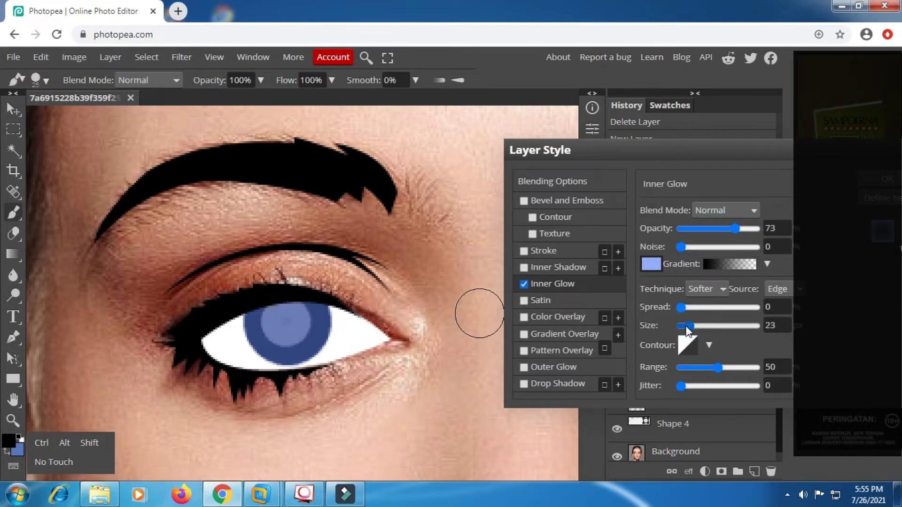
{"action": "left_click", "coordinate": [684, 326]}
{"action": "left_click_drag", "start_coordinate": [689, 334], "coordinate": [686, 334]}
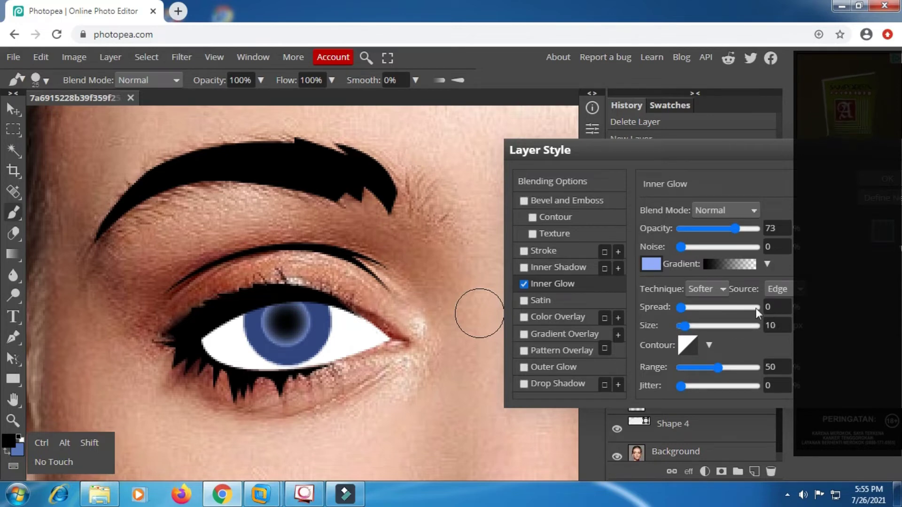
{"action": "left_click", "coordinate": [722, 228]}
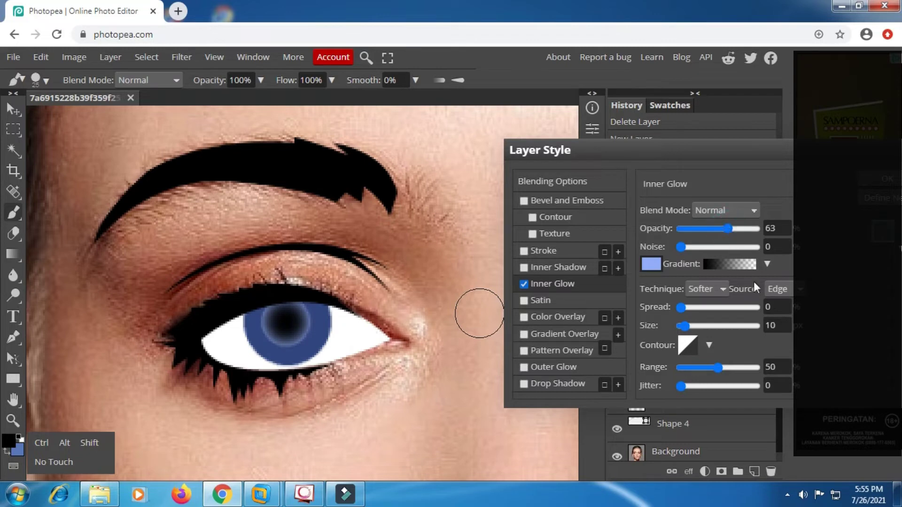
- Change the glow to mid blue, set Size 12 and widen the Range
{"action": "left_click", "coordinate": [651, 265]}
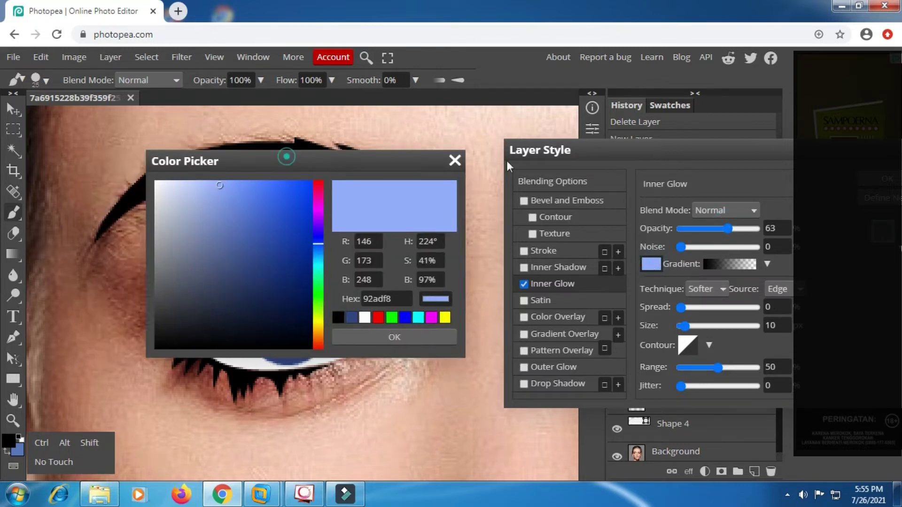
{"action": "left_click_drag", "start_coordinate": [284, 159], "coordinate": [605, 163]}
{"action": "left_click", "coordinate": [517, 289]}
{"action": "mouse_move", "coordinate": [517, 257]}
{"action": "left_mouse_down"}
{"action": "mouse_move", "coordinate": [491, 223]}
{"action": "mouse_move", "coordinate": [495, 205]}
{"action": "left_mouse_up"}
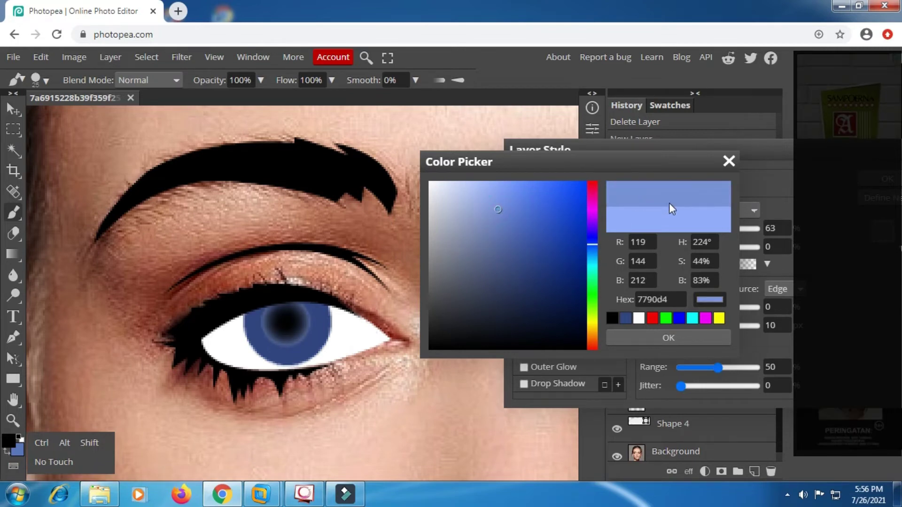
{"action": "left_click", "coordinate": [669, 337]}
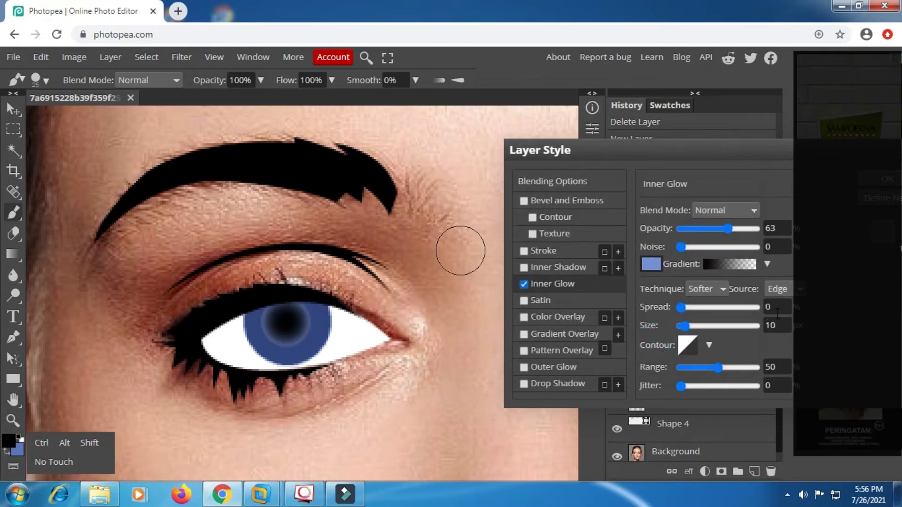
{"action": "scroll", "coordinate": [783, 325], "scroll_direction": "up", "scroll_amount": 1}
{"action": "scroll", "coordinate": [783, 325], "scroll_direction": "up", "scroll_amount": 1}
{"action": "scroll", "coordinate": [782, 325], "scroll_direction": "up", "scroll_amount": 1}
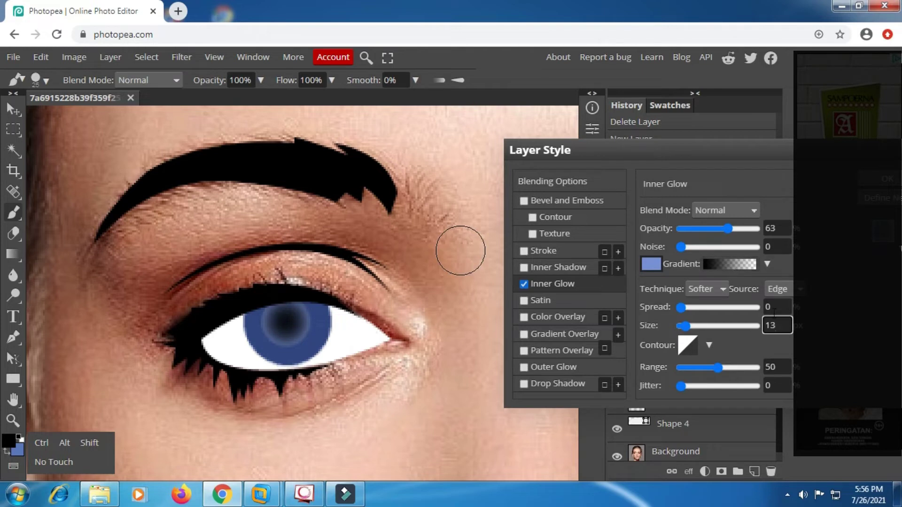
{"action": "key", "text": "Up"}
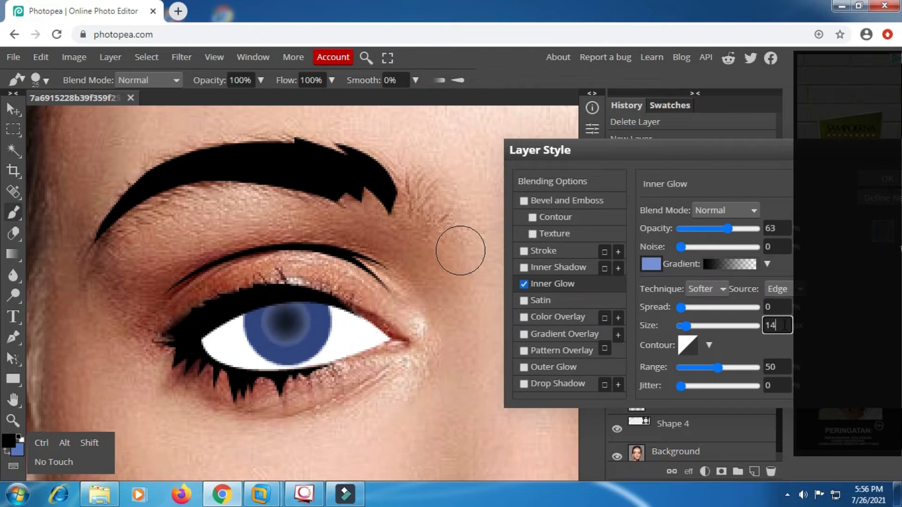
{"action": "key", "text": "Down"}
{"action": "key", "text": "Down"}
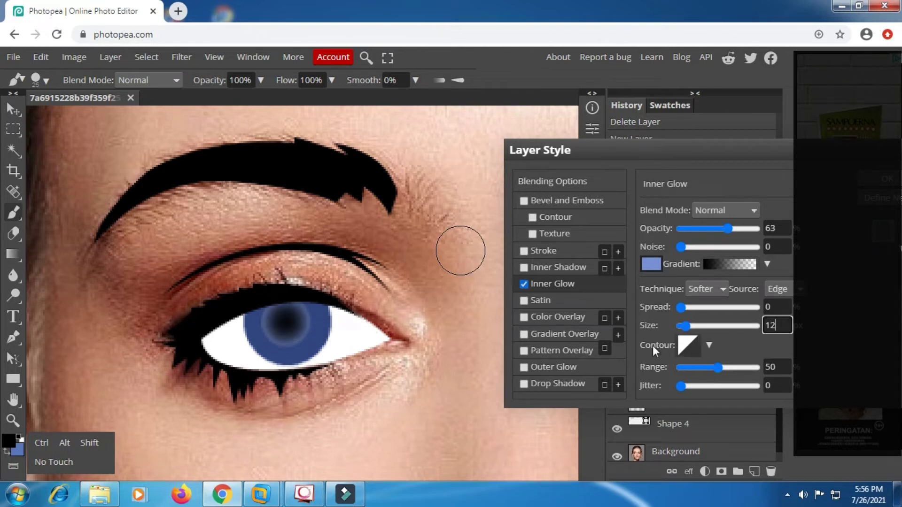
{"action": "left_click_drag", "start_coordinate": [786, 152], "coordinate": [665, 150]}
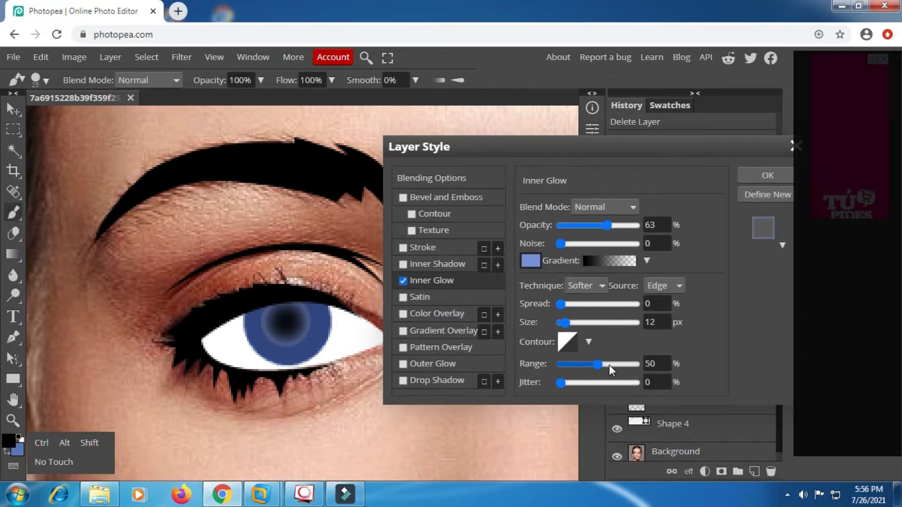
{"action": "left_click_drag", "start_coordinate": [599, 365], "coordinate": [606, 363]}
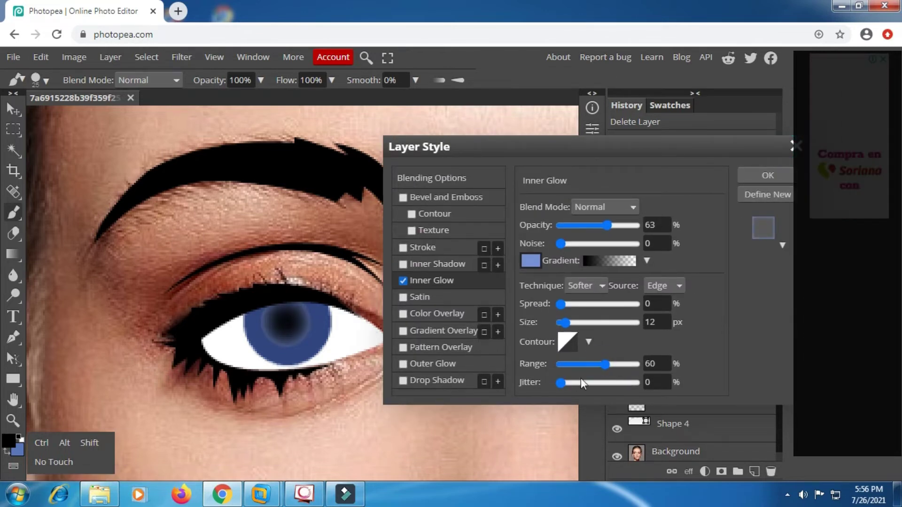
{"action": "left_click_drag", "start_coordinate": [561, 382], "coordinate": [591, 365]}
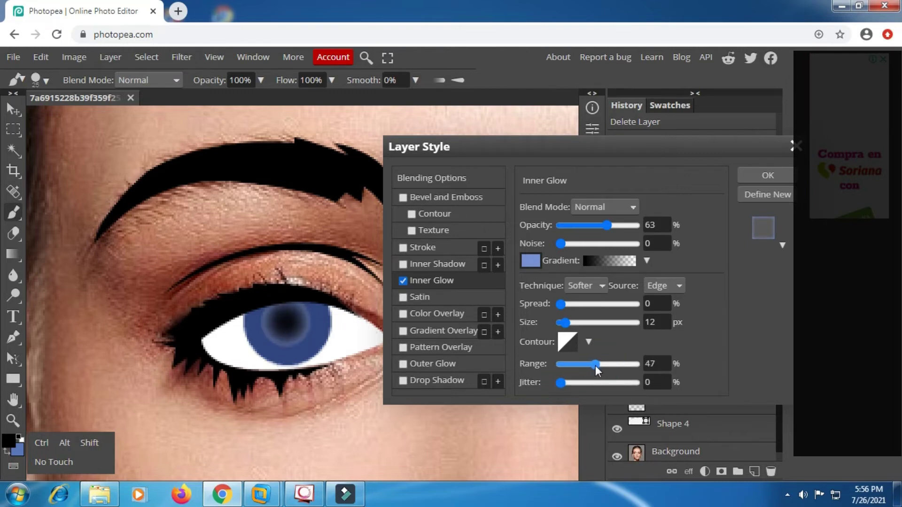
- Apply the inner glow and rasterize Layer 2's layer style
{"action": "left_click", "coordinate": [767, 176]}
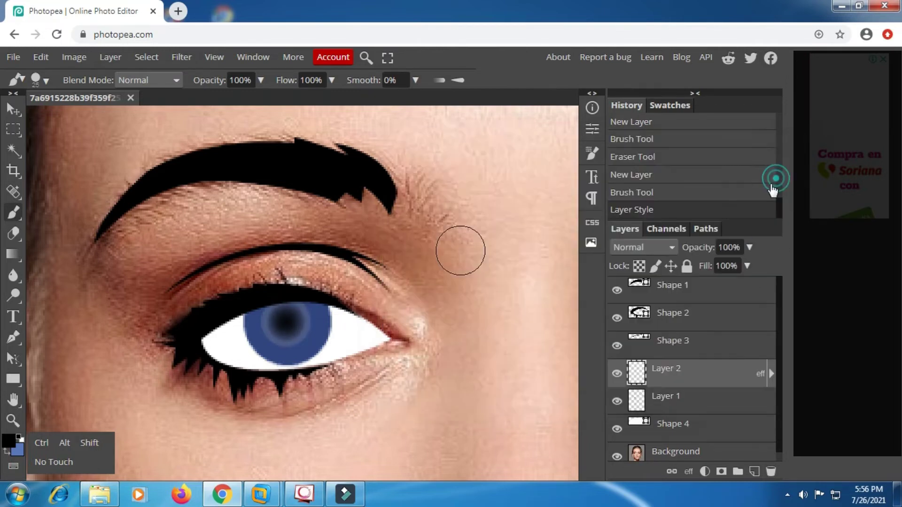
{"action": "scroll", "coordinate": [427, 342], "scroll_direction": "down", "scroll_amount": 1}
{"action": "scroll", "coordinate": [426, 342], "scroll_direction": "down", "scroll_amount": 1}
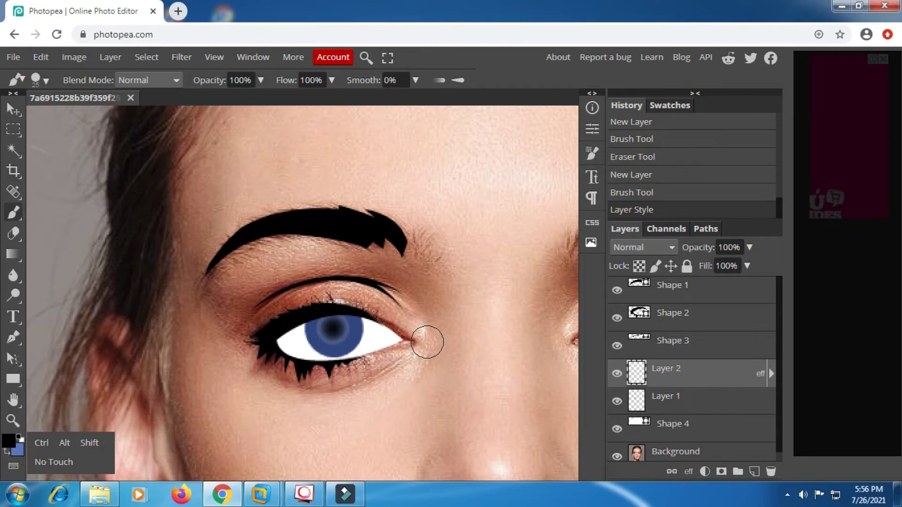
{"action": "right_click", "coordinate": [716, 390]}
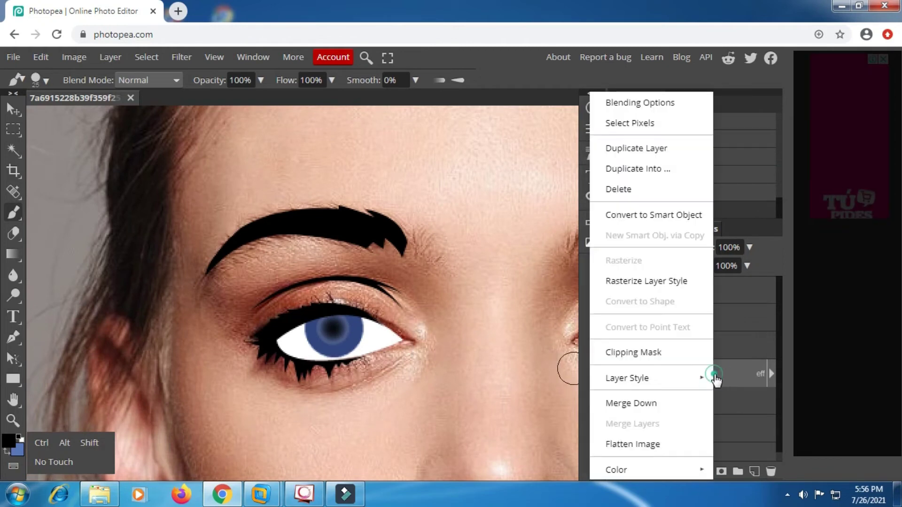
{"action": "left_click", "coordinate": [645, 281]}
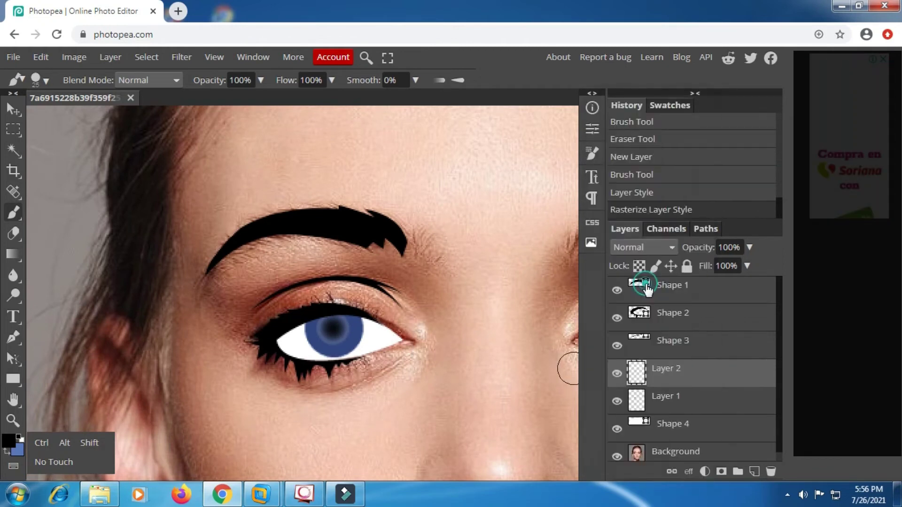
- Add a near-black Stroke to Layer 1 through Blending Options
{"action": "left_click", "coordinate": [678, 402]}
{"action": "right_click", "coordinate": [674, 398]}
{"action": "left_click", "coordinate": [591, 104]}
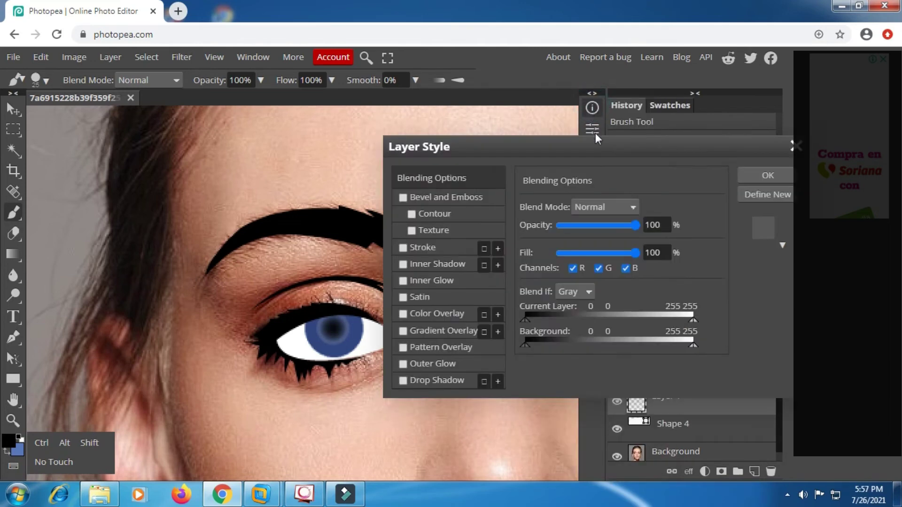
{"action": "left_click", "coordinate": [438, 248]}
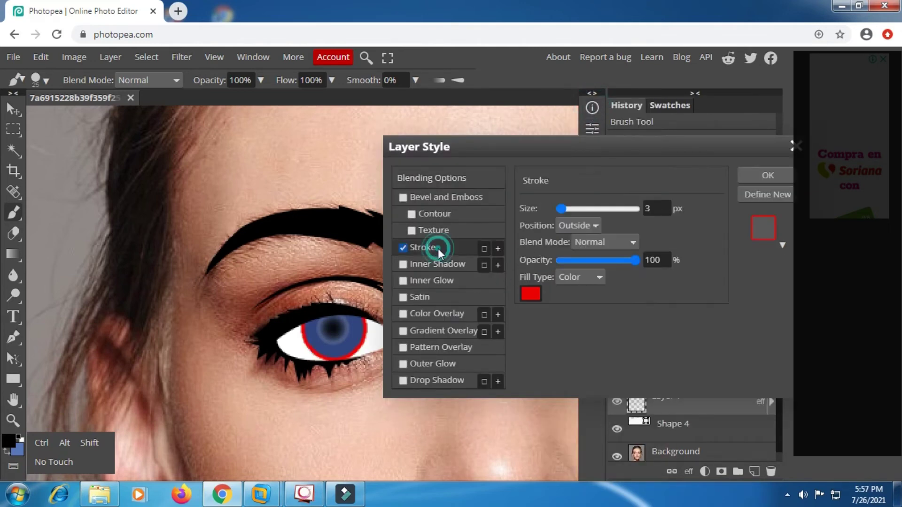
{"action": "left_click", "coordinate": [530, 294]}
{"action": "left_click_drag", "start_coordinate": [181, 314], "coordinate": [109, 339]}
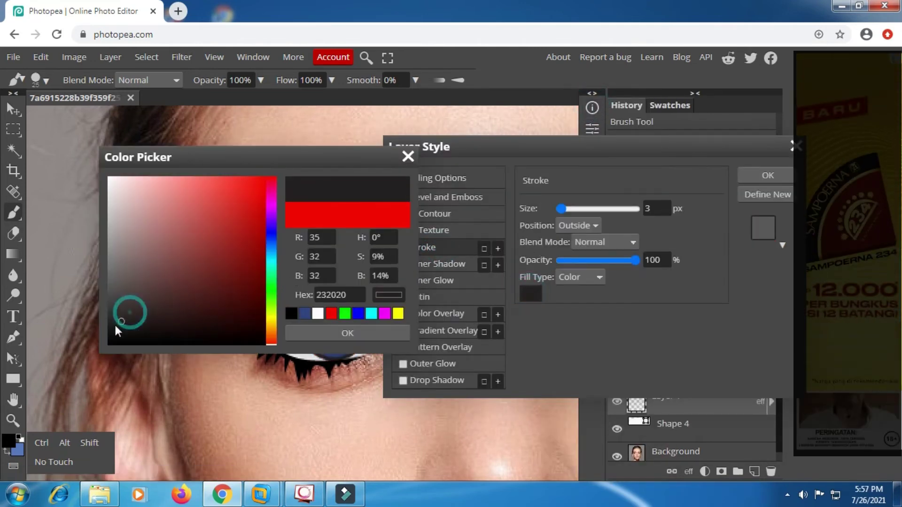
{"action": "left_click", "coordinate": [396, 332]}
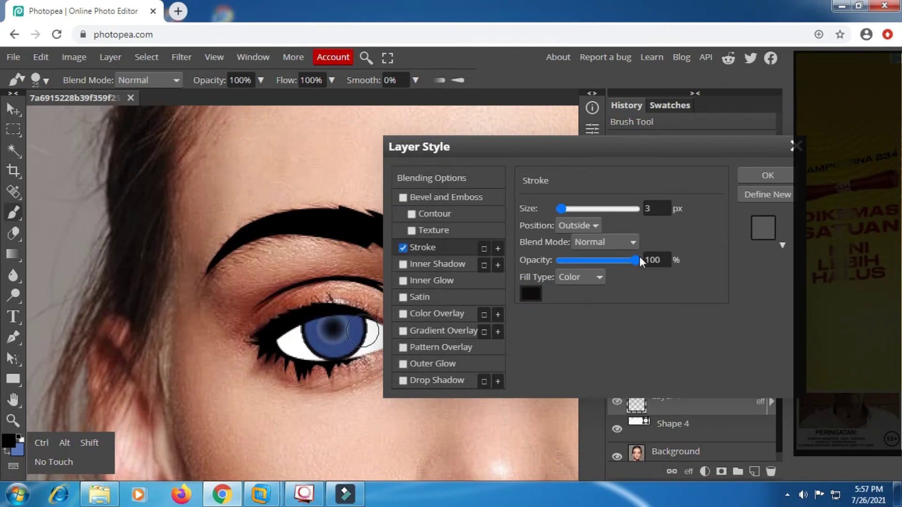
- Set the stroke Position to Inside and Size to 2
{"action": "left_click", "coordinate": [596, 226]}
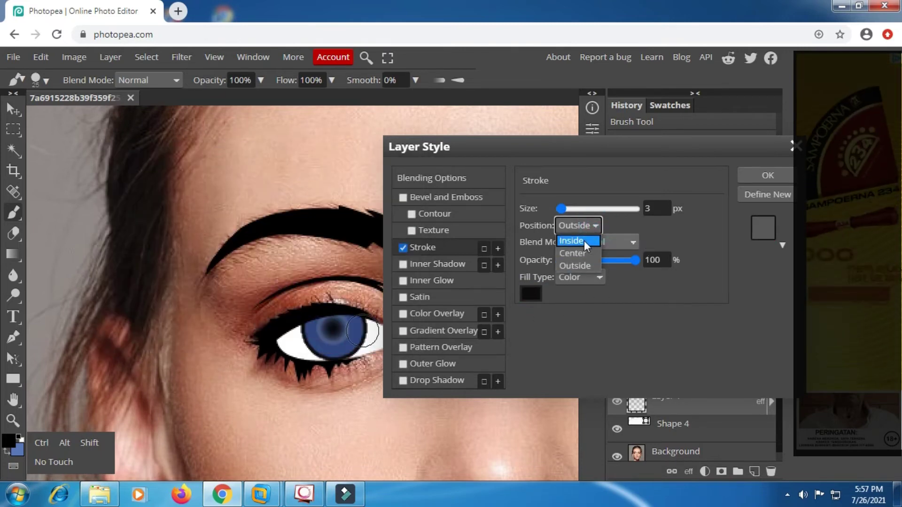
{"action": "left_click", "coordinate": [585, 240]}
{"action": "double_click", "coordinate": [663, 208]}
{"action": "type", "text": "1"}
{"action": "key", "text": "BackSpace"}
{"action": "type", "text": "2"}
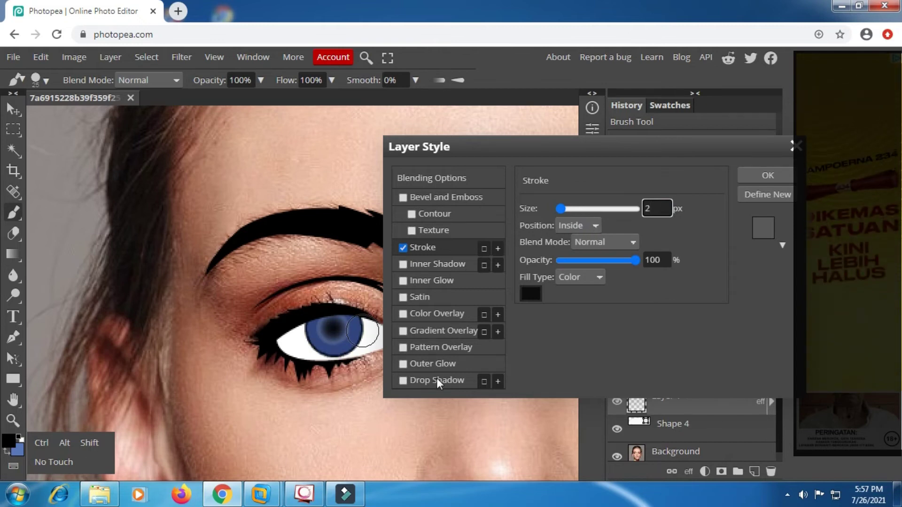
- Add an Inner Shadow to the iris with adjusted angle and 65 opacity
{"action": "left_click", "coordinate": [441, 264]}
{"action": "left_click", "coordinate": [564, 239]}
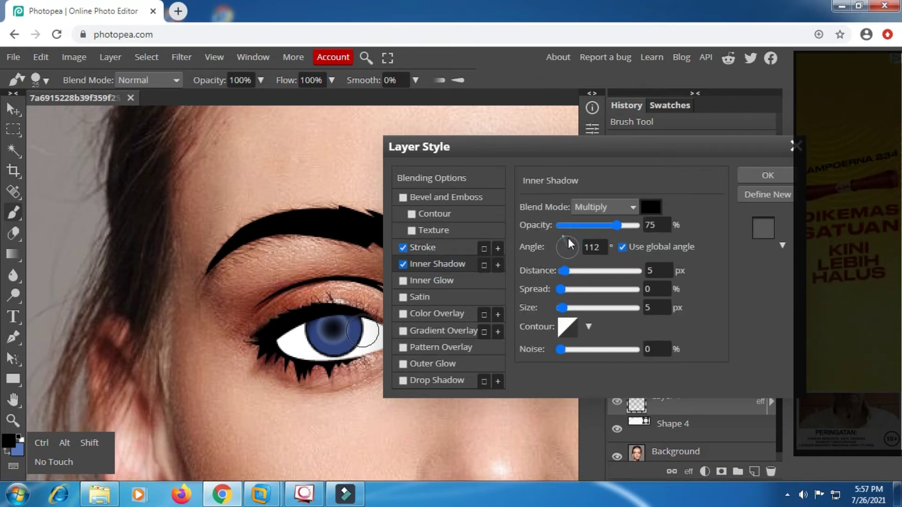
{"action": "left_click", "coordinate": [568, 237]}
{"action": "type", "text": "14"}
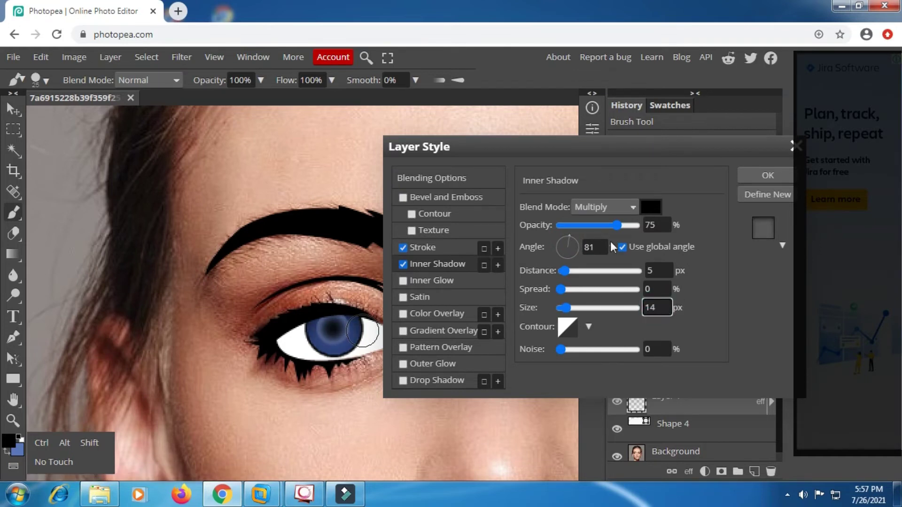
{"action": "left_click_drag", "start_coordinate": [598, 224], "coordinate": [608, 224]}
- Add Bevel and Emboss lit from below, shadow opacity 89, more depth, Inner Shadow off, and apply
{"action": "left_click", "coordinate": [436, 196]}
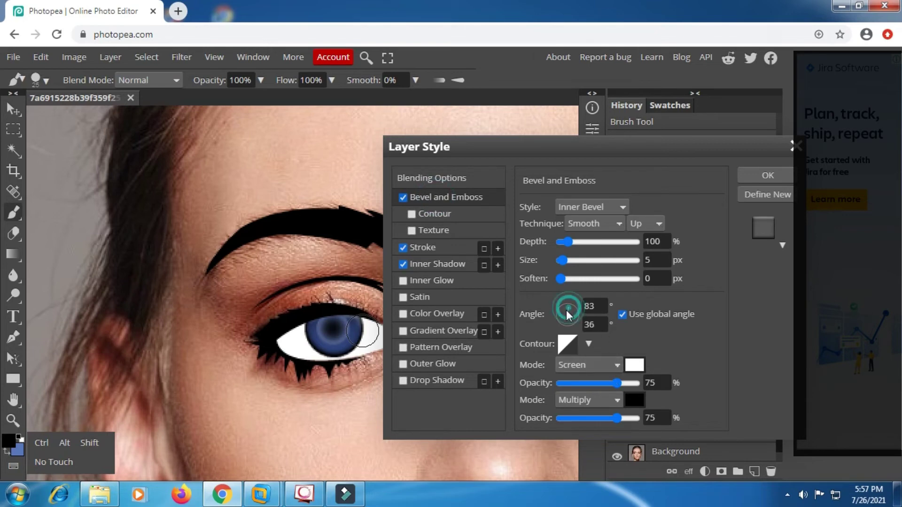
{"action": "left_click_drag", "start_coordinate": [569, 314], "coordinate": [568, 325]}
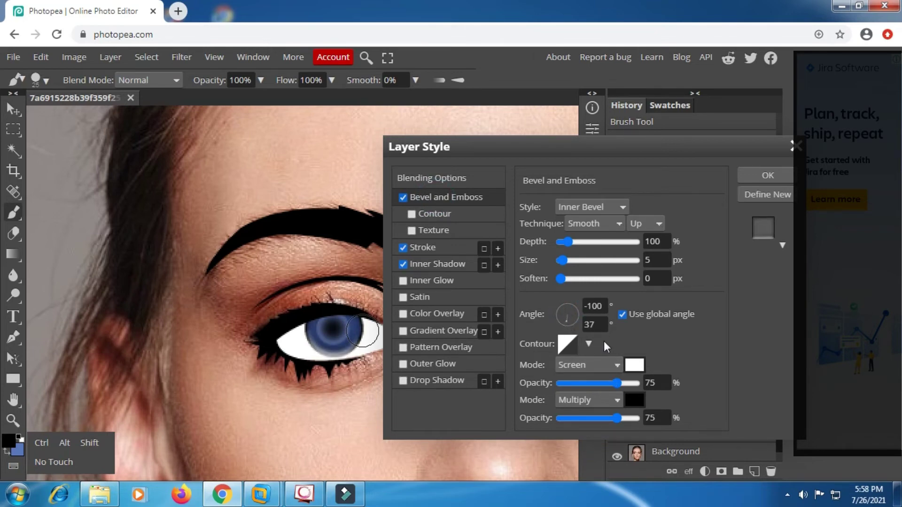
{"action": "left_click_drag", "start_coordinate": [639, 419], "coordinate": [627, 419]}
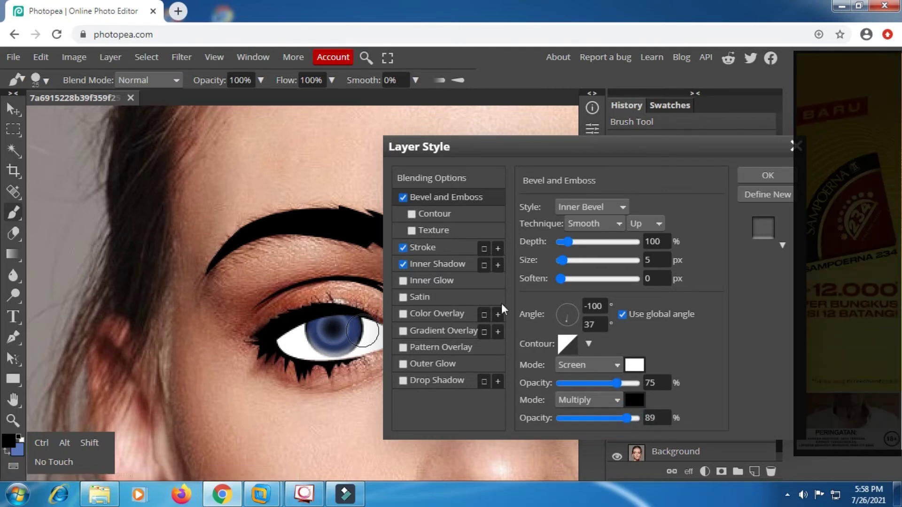
{"action": "left_click", "coordinate": [424, 265]}
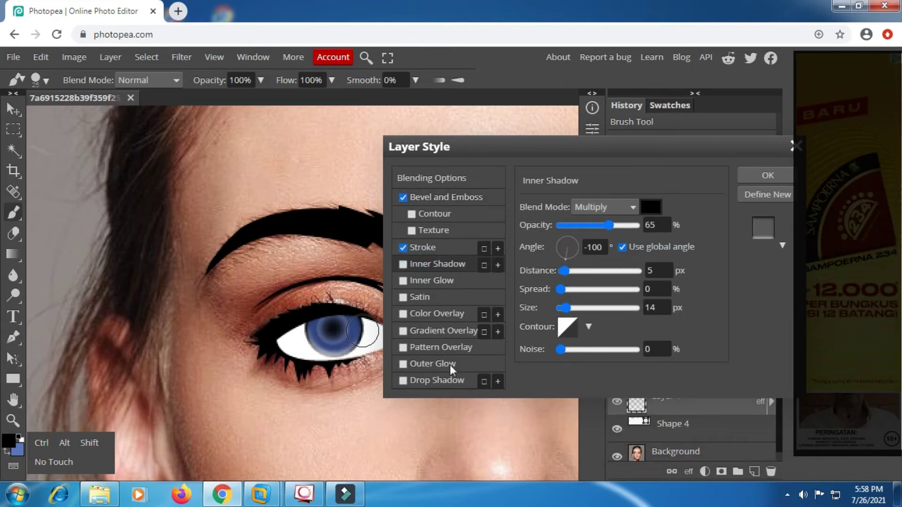
{"action": "left_click", "coordinate": [458, 197]}
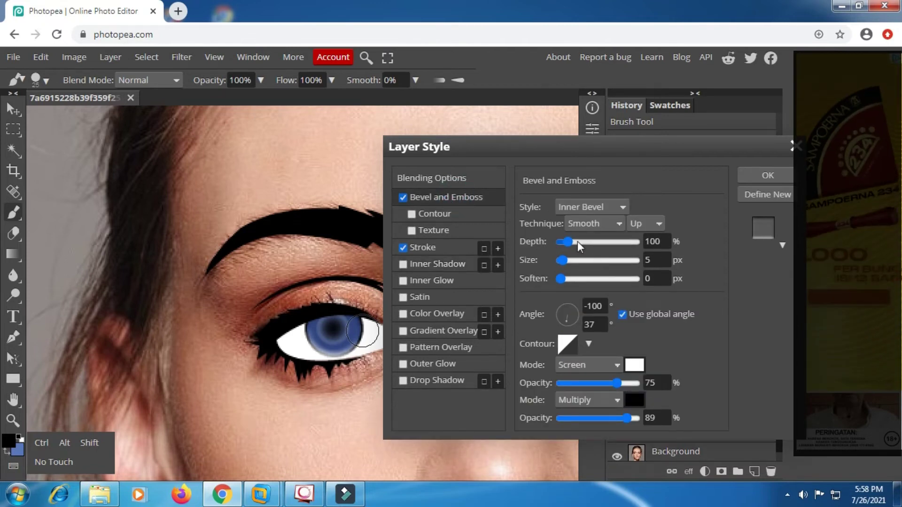
{"action": "mouse_move", "coordinate": [568, 242]}
{"action": "left_mouse_down"}
{"action": "mouse_move", "coordinate": [586, 245]}
{"action": "mouse_move", "coordinate": [577, 242]}
{"action": "left_mouse_up"}
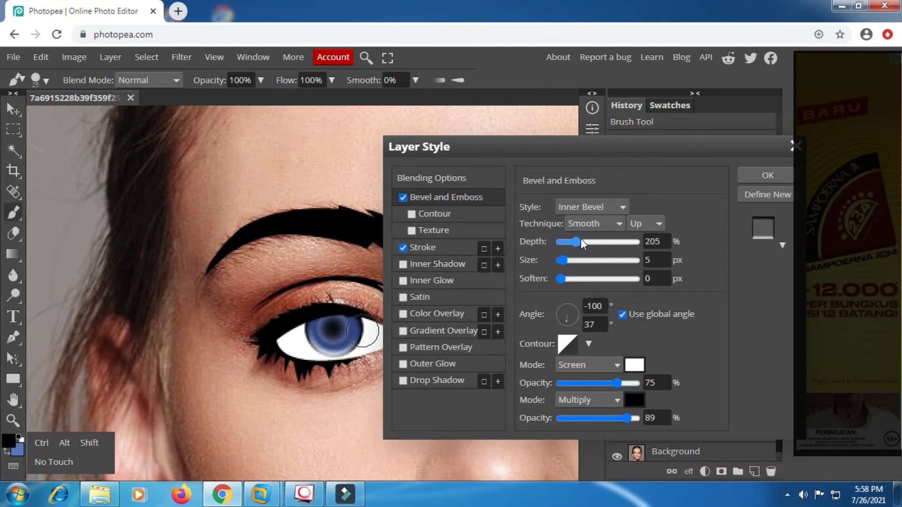
{"action": "left_click", "coordinate": [767, 175]}
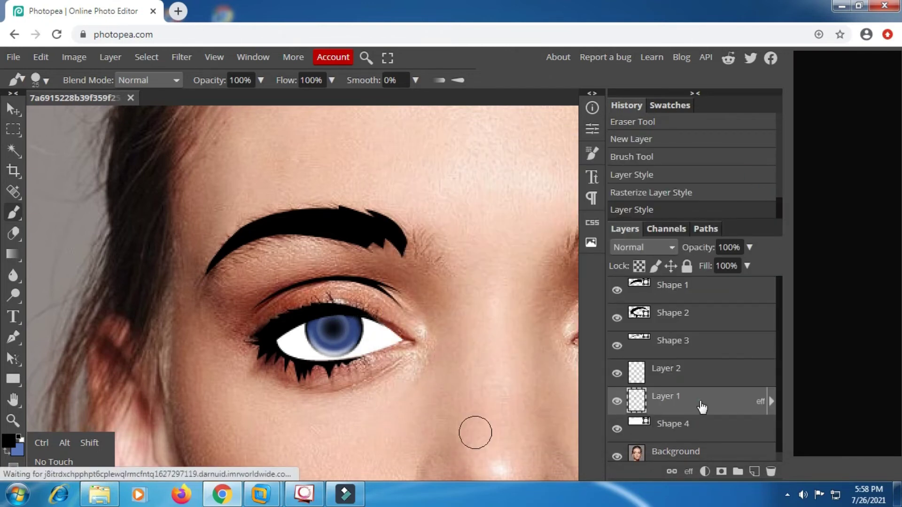
- Rasterize Layer 1's layer style and add an inner shadow to the Shape 4 eye white
{"action": "right_click", "coordinate": [699, 401]}
{"action": "left_click", "coordinate": [664, 283]}
{"action": "left_click", "coordinate": [678, 426]}
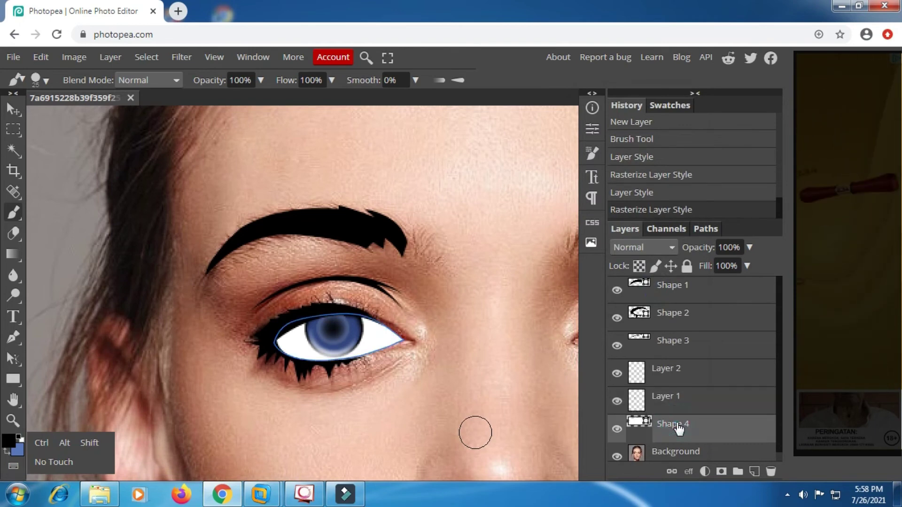
{"action": "right_click", "coordinate": [688, 428]}
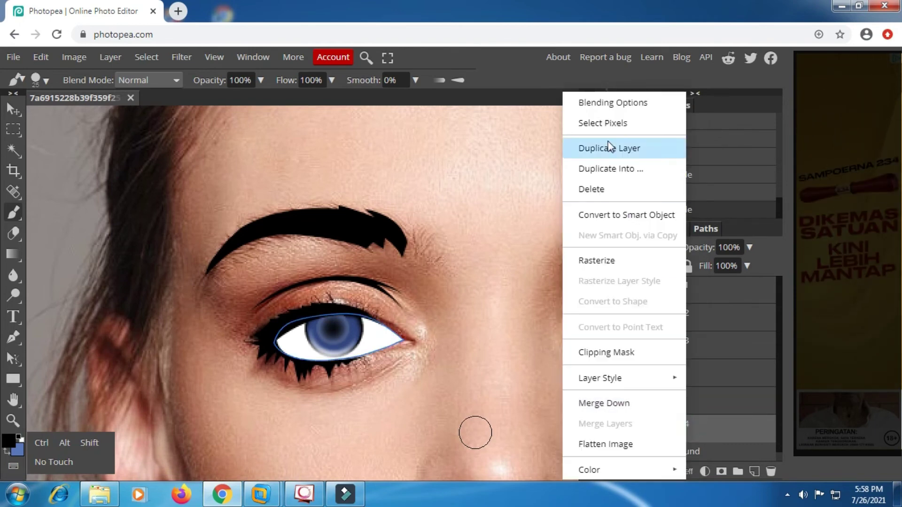
{"action": "left_click", "coordinate": [596, 100]}
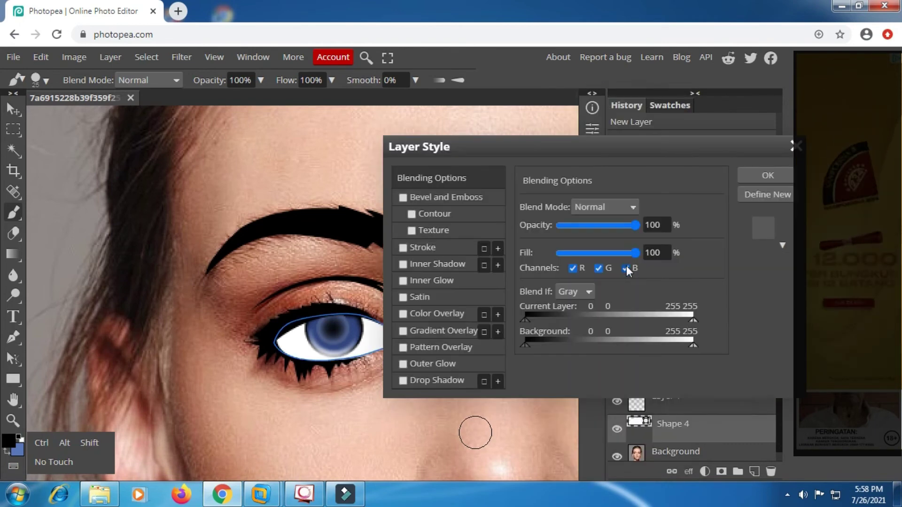
{"action": "left_click", "coordinate": [432, 263]}
- Angle the inner shadow to fall from above, raise opacity to 85%, and apply
{"action": "left_click", "coordinate": [566, 238]}
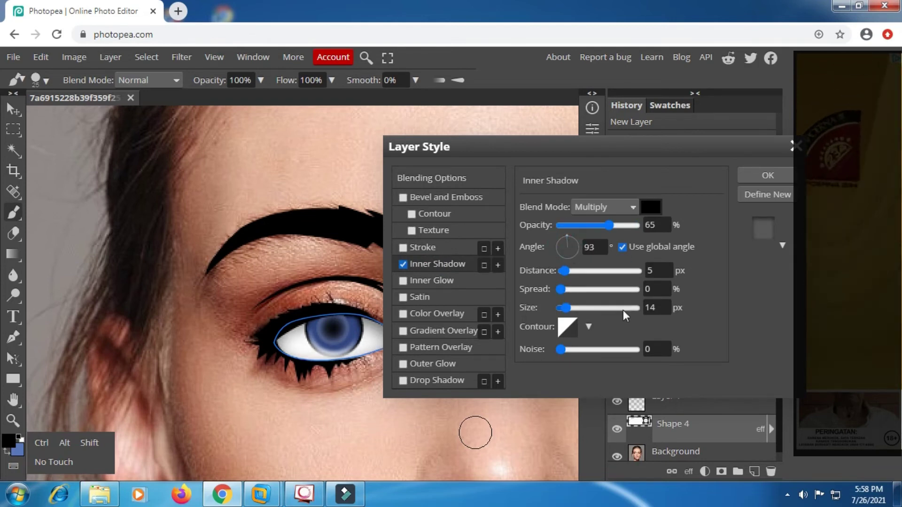
{"action": "left_click", "coordinate": [571, 238]}
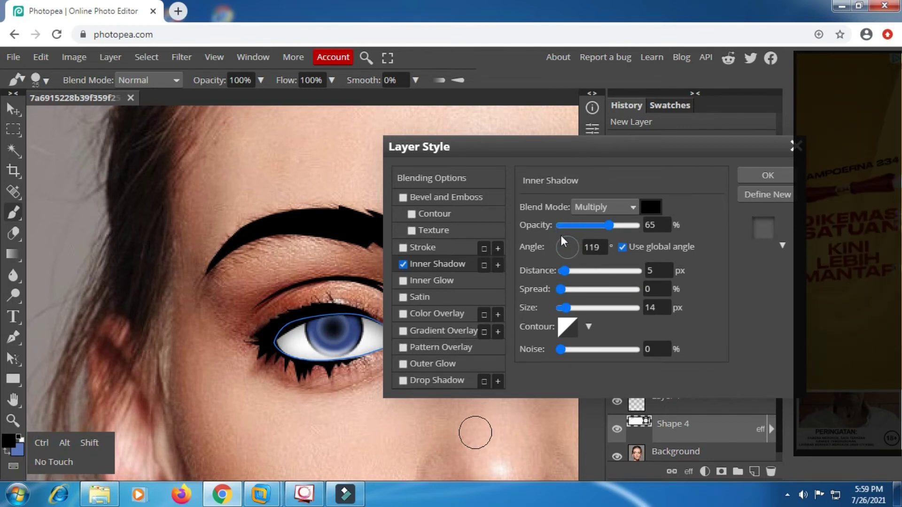
{"action": "left_click_drag", "start_coordinate": [561, 235], "coordinate": [564, 235]}
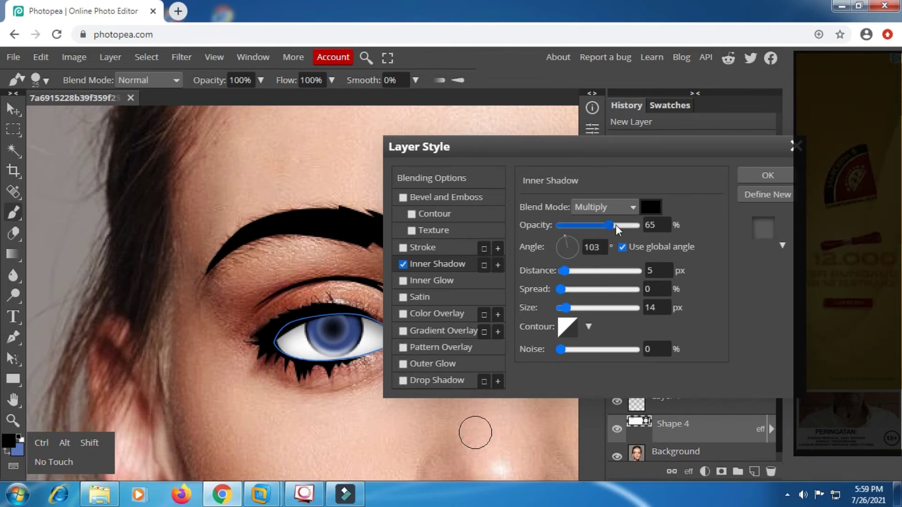
{"action": "left_click_drag", "start_coordinate": [615, 224], "coordinate": [624, 225]}
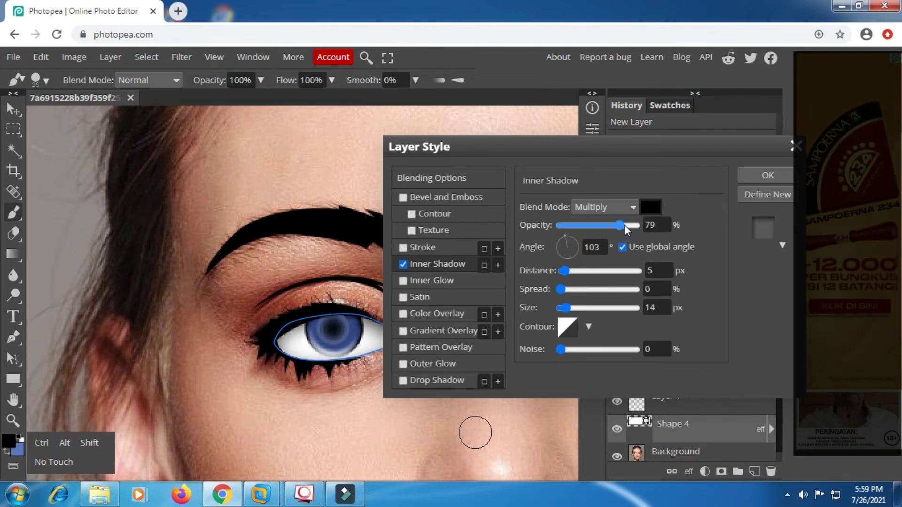
{"action": "left_click", "coordinate": [766, 175]}
- Rasterize the layer style on the Shape 4 eye-white layer
{"action": "scroll", "coordinate": [493, 330], "scroll_direction": "down", "scroll_amount": 3}
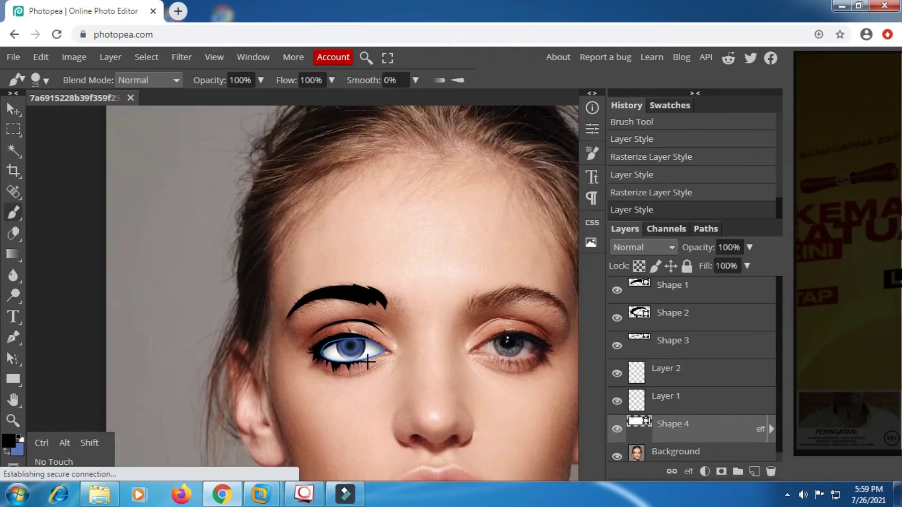
{"action": "right_click", "coordinate": [676, 424]}
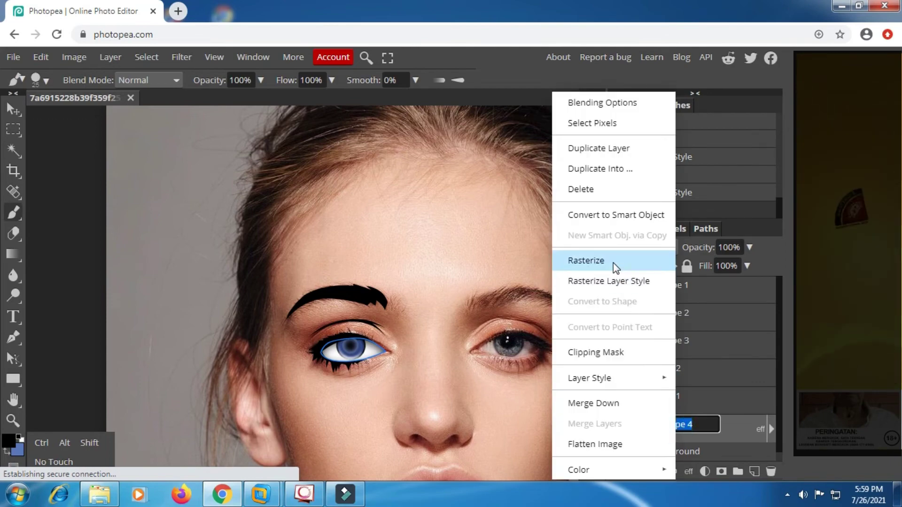
{"action": "left_click", "coordinate": [608, 281]}
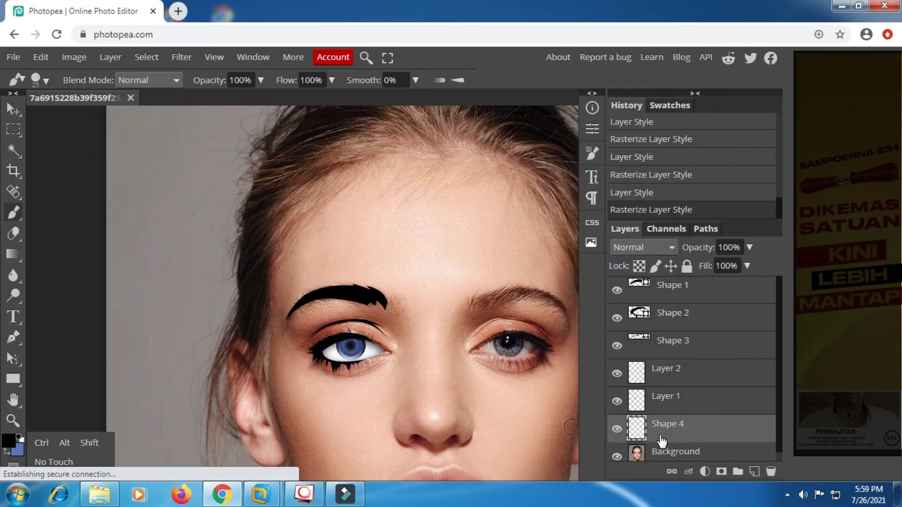
{"action": "scroll", "coordinate": [658, 375], "scroll_direction": "down", "scroll_amount": 1}
{"action": "scroll", "coordinate": [322, 358], "scroll_direction": "up", "scroll_amount": 3}
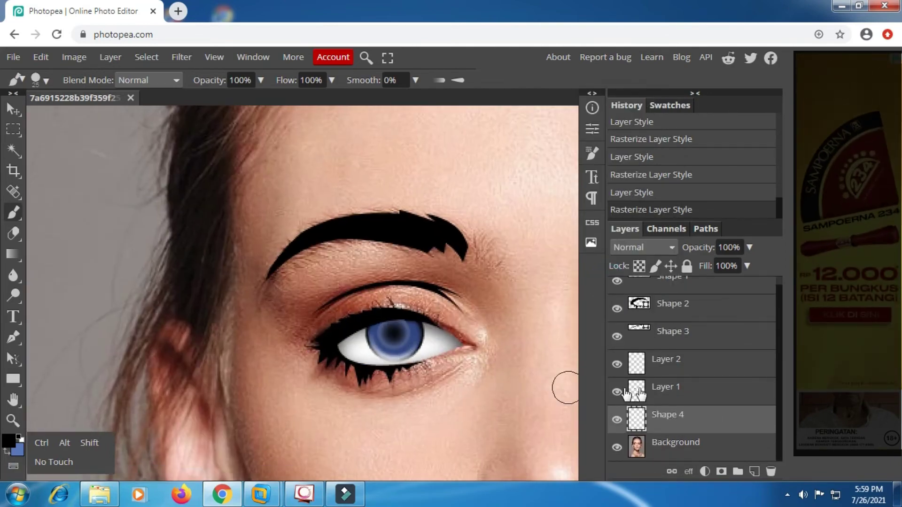
- Add a new empty layer above Layer 2 and set the foreground colour to white
{"action": "left_click", "coordinate": [684, 362]}
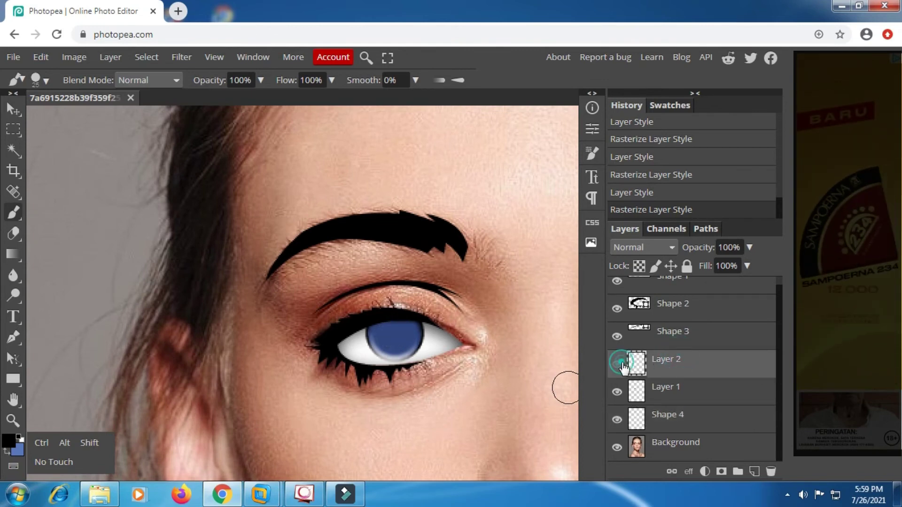
{"action": "left_click", "coordinate": [753, 471]}
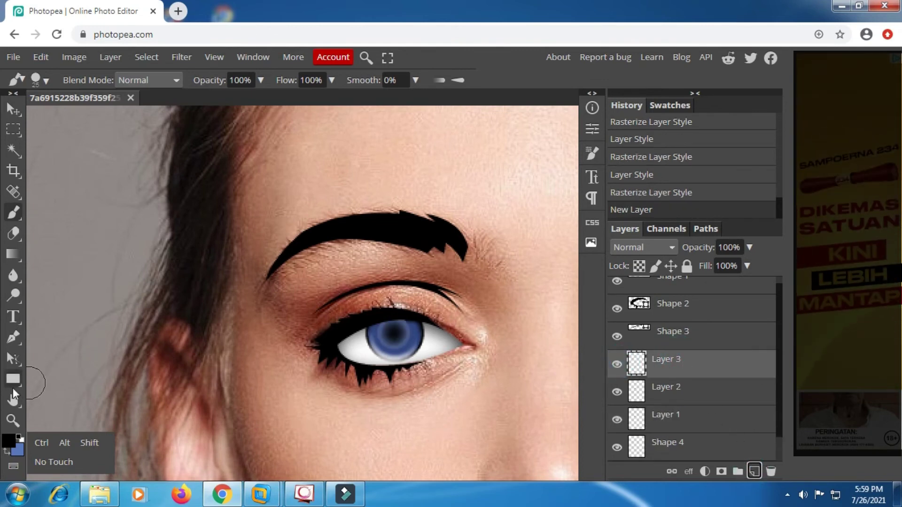
{"action": "left_click", "coordinate": [8, 440]}
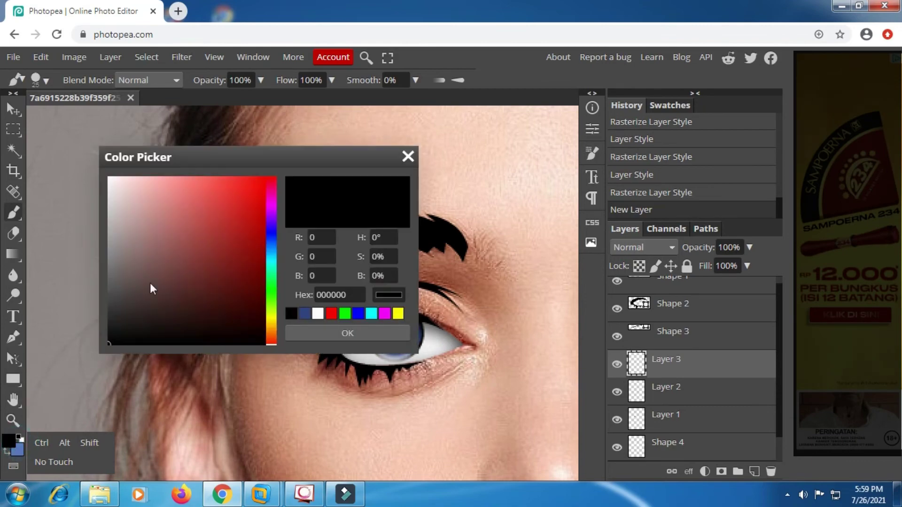
{"action": "left_click_drag", "start_coordinate": [117, 187], "coordinate": [108, 177]}
{"action": "left_click", "coordinate": [348, 333]}
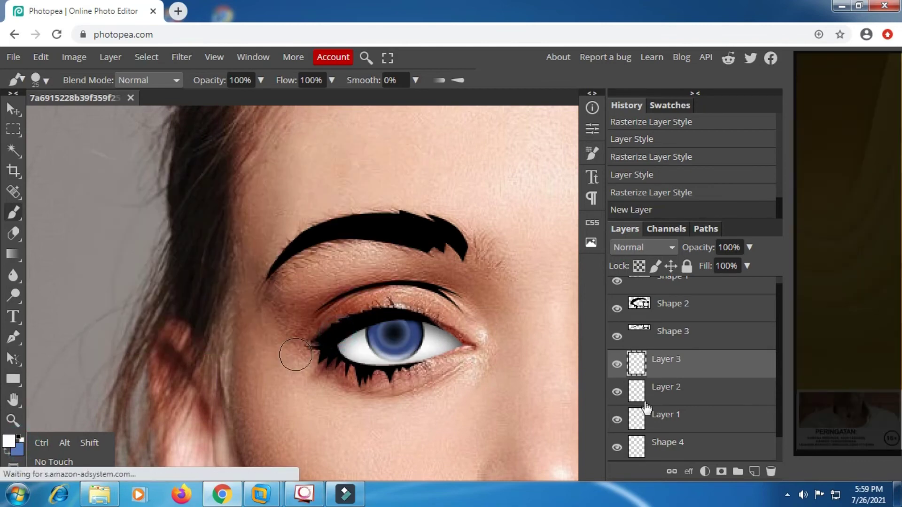
- Hide the eye-white, Layer 1 iris and Layer 2 layers, keeping the background and Layer 3 visible
{"action": "scroll", "coordinate": [647, 408], "scroll_direction": "down", "scroll_amount": 1}
{"action": "left_click", "coordinate": [617, 447]}
{"action": "left_click", "coordinate": [617, 422]}
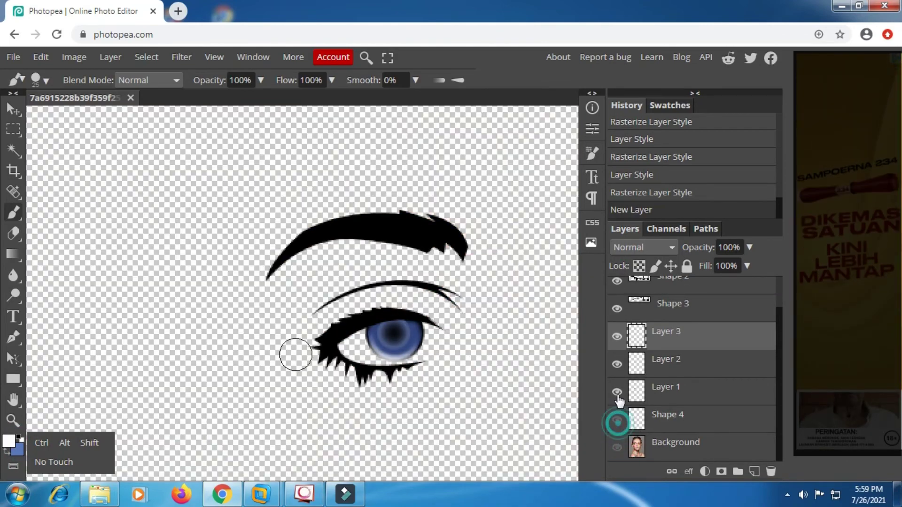
{"action": "left_click", "coordinate": [617, 447]}
{"action": "left_click", "coordinate": [616, 392]}
{"action": "left_click", "coordinate": [617, 363]}
{"action": "left_click", "coordinate": [617, 336]}
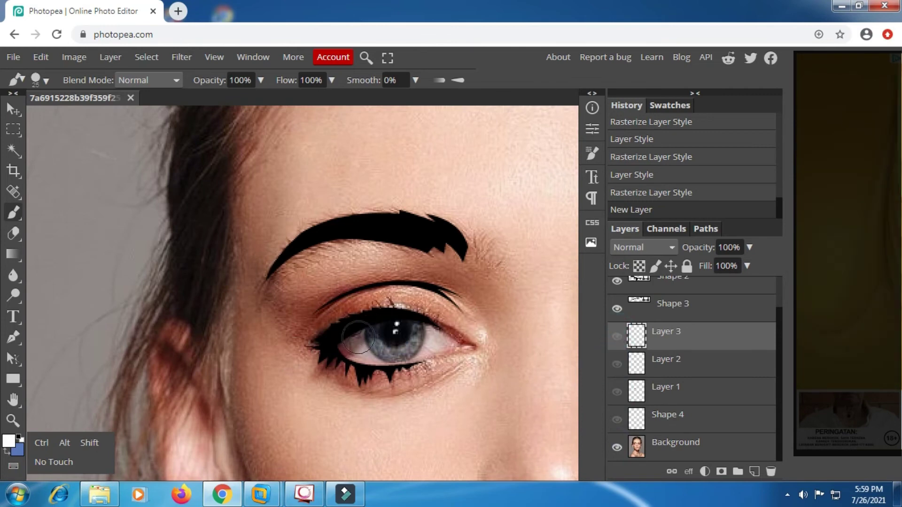
{"action": "left_click", "coordinate": [617, 337]}
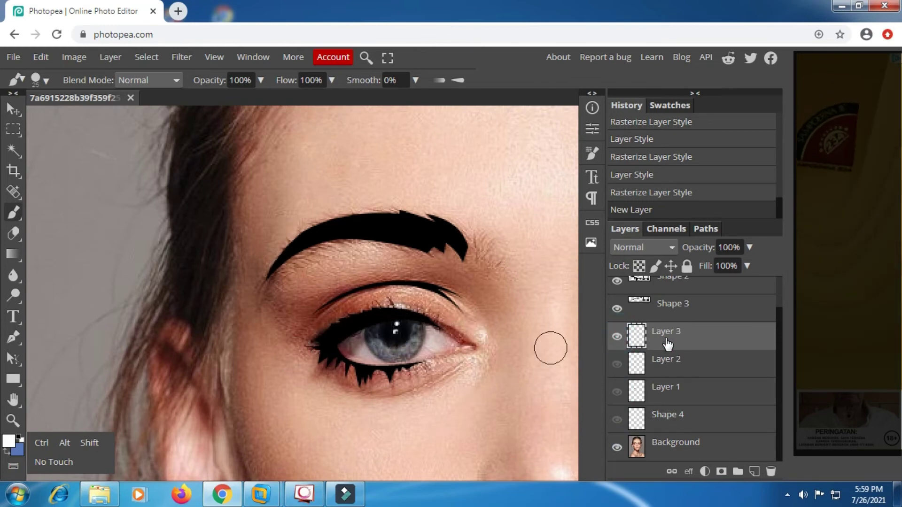
- Paint two white highlight dots on the iris with 5 px and 12 px round brushes
{"action": "right_click", "coordinate": [224, 302]}
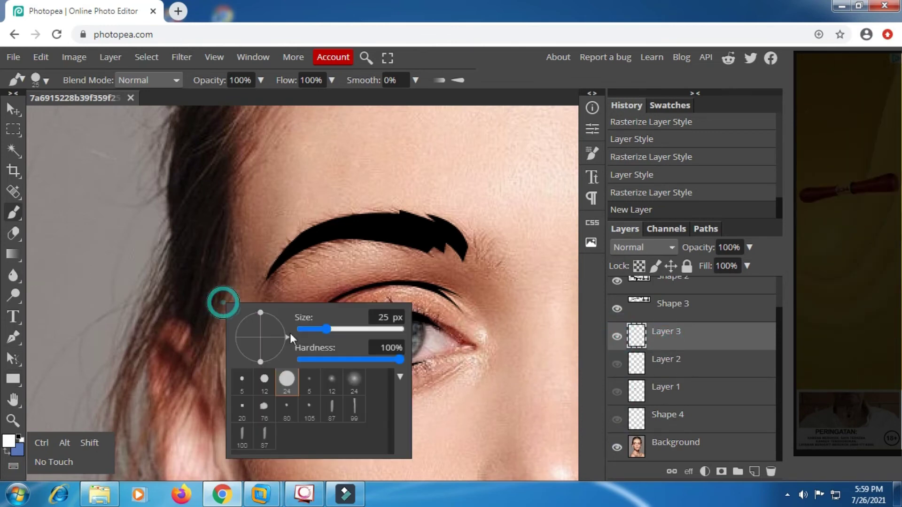
{"action": "left_click", "coordinate": [242, 380]}
{"action": "left_click", "coordinate": [492, 81]}
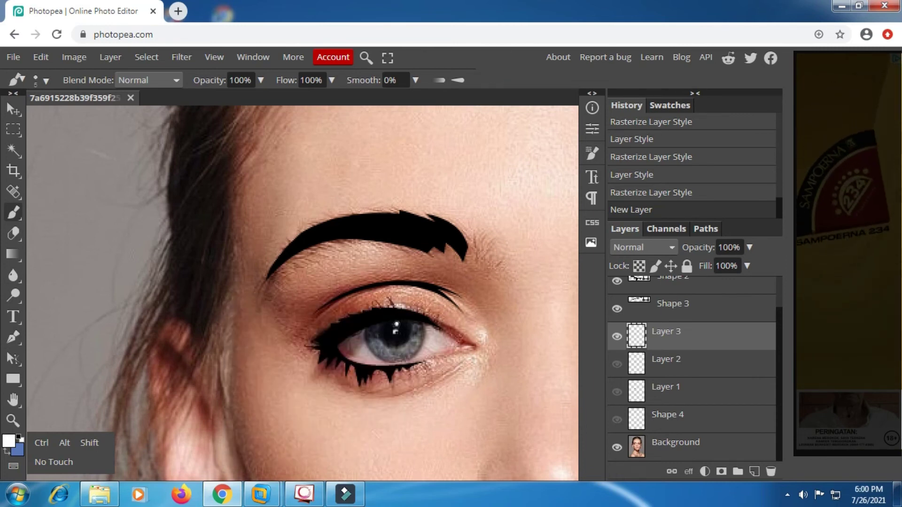
{"action": "left_click", "coordinate": [396, 324]}
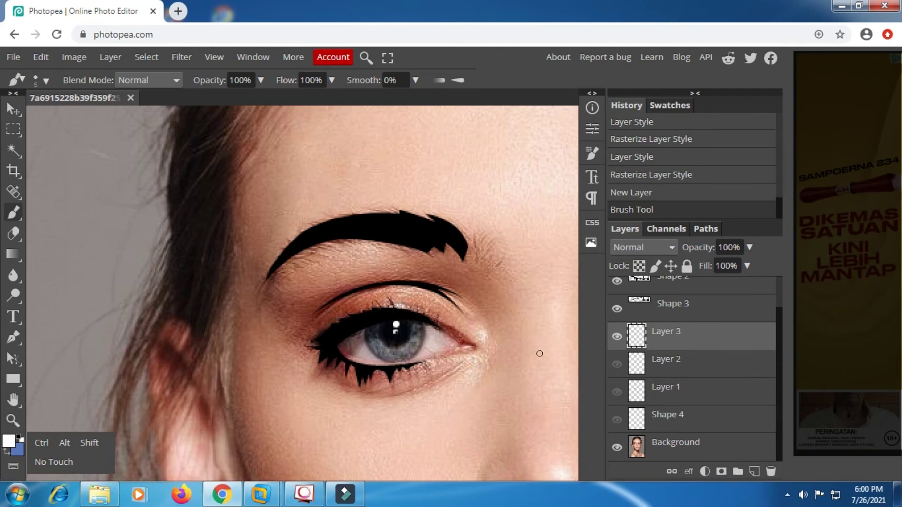
{"action": "right_click", "coordinate": [470, 281]}
{"action": "left_click", "coordinate": [511, 357]}
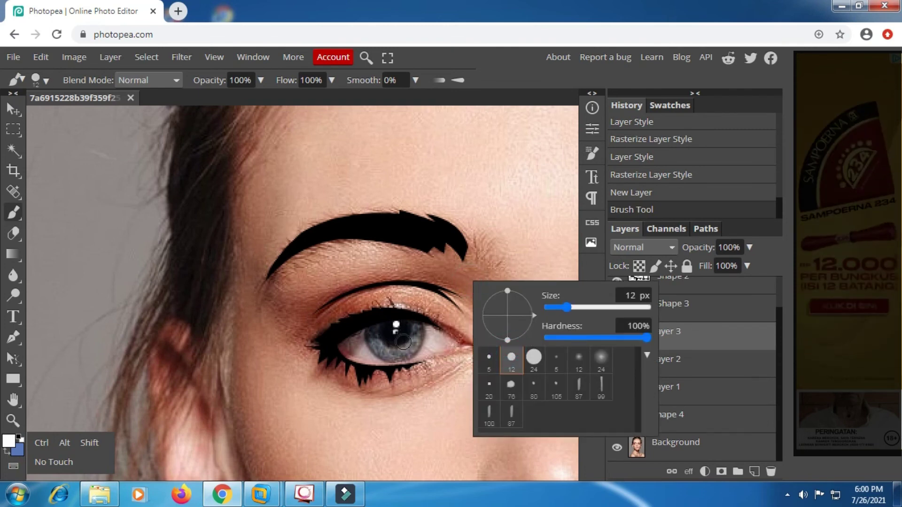
{"action": "left_click", "coordinate": [403, 345]}
- Make Layer 2, Layer 1 and the eye-white shape visible again
{"action": "left_click", "coordinate": [616, 364]}
{"action": "left_click", "coordinate": [617, 392]}
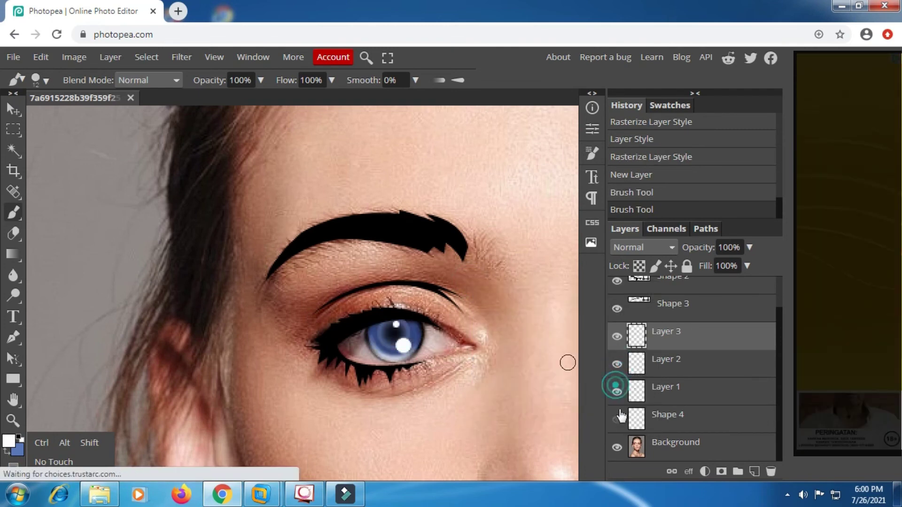
{"action": "left_click", "coordinate": [617, 419]}
{"action": "scroll", "coordinate": [491, 350], "scroll_direction": "down", "scroll_amount": 5}
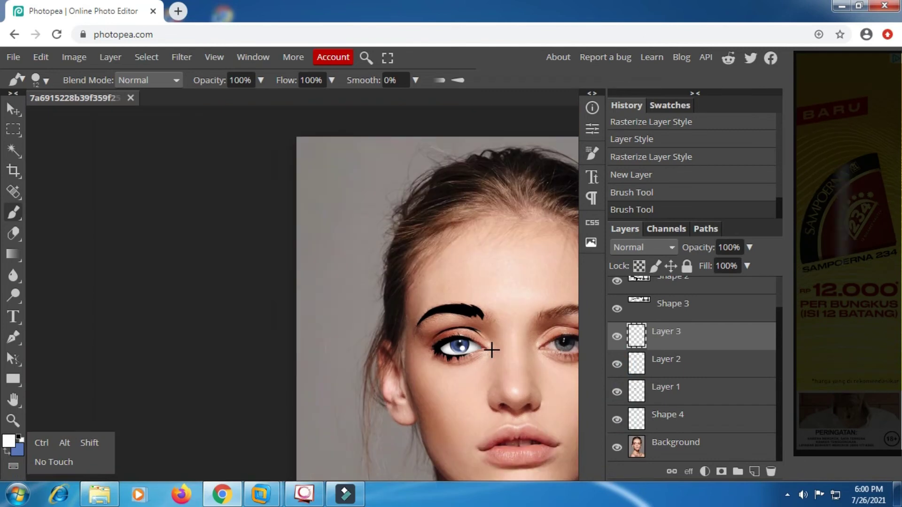
- Add a drop shadow to the eye-white shape layer's style
{"action": "right_click", "coordinate": [679, 422]}
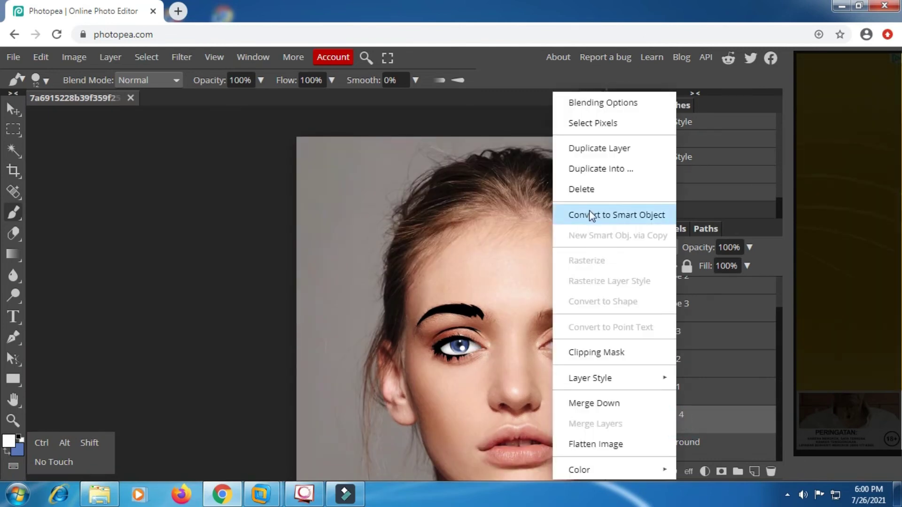
{"action": "left_click", "coordinate": [598, 106]}
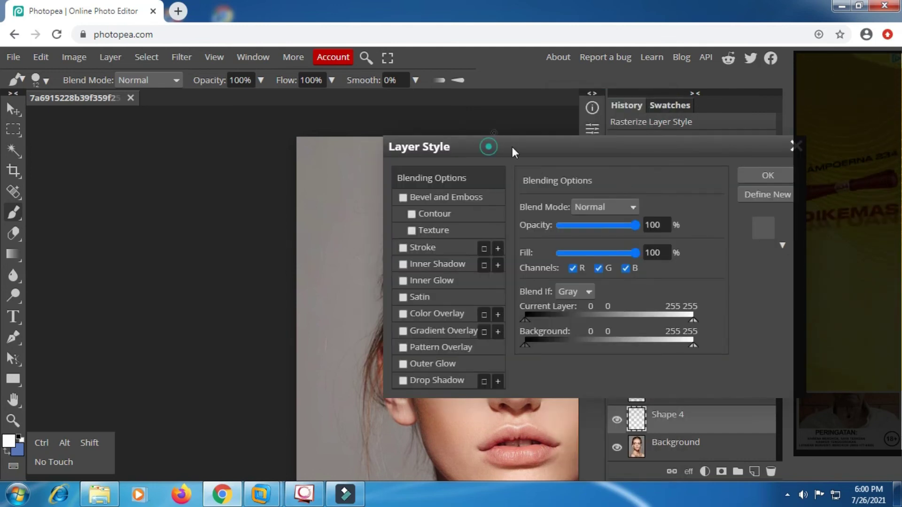
{"action": "left_click_drag", "start_coordinate": [488, 145], "coordinate": [689, 147]}
{"action": "left_click", "coordinate": [655, 381]}
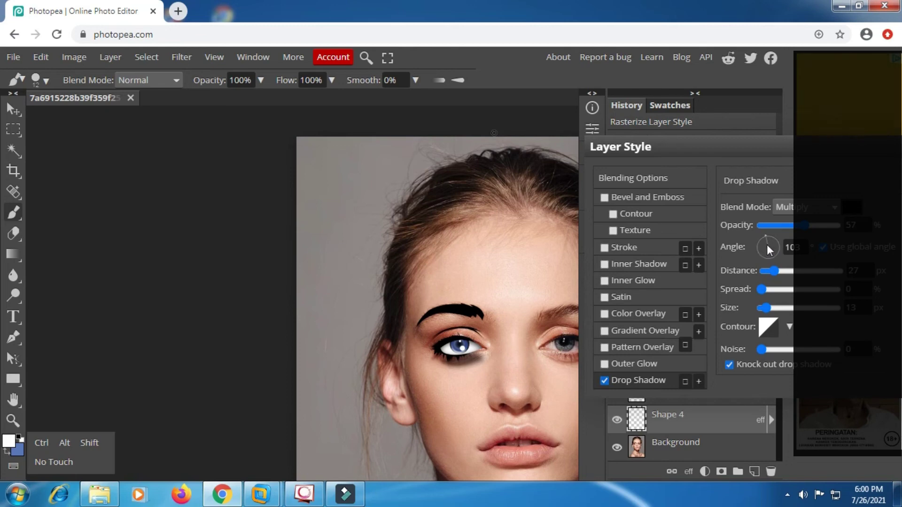
- Rough in the drop shadow's angle, opacity, distance, spread and size
{"action": "left_click_drag", "start_coordinate": [765, 246], "coordinate": [780, 245]}
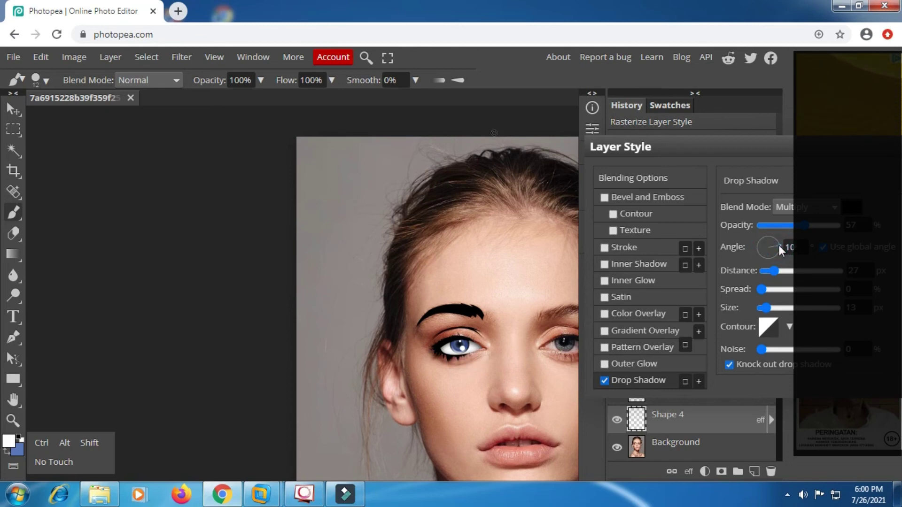
{"action": "left_click", "coordinate": [827, 226]}
{"action": "left_click", "coordinate": [782, 271]}
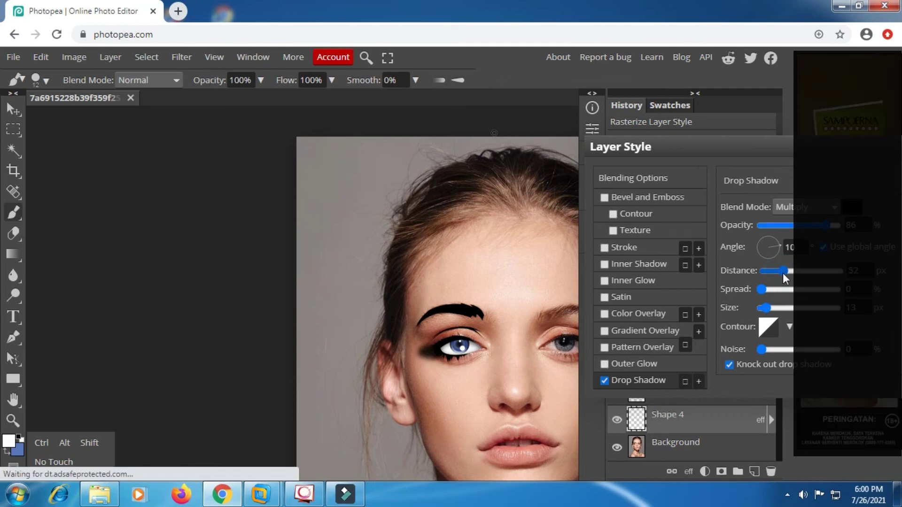
{"action": "left_click_drag", "start_coordinate": [777, 241], "coordinate": [778, 249]}
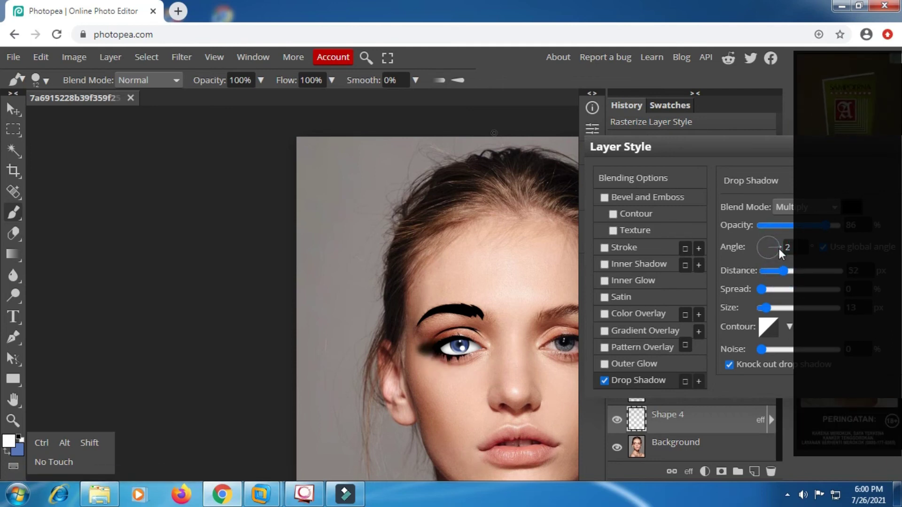
{"action": "left_click_drag", "start_coordinate": [761, 289], "coordinate": [784, 289]}
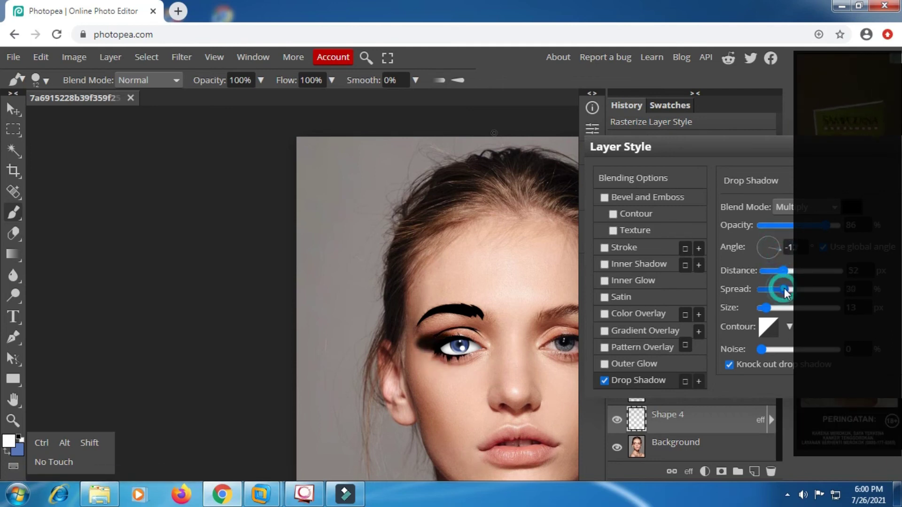
{"action": "left_click", "coordinate": [786, 308]}
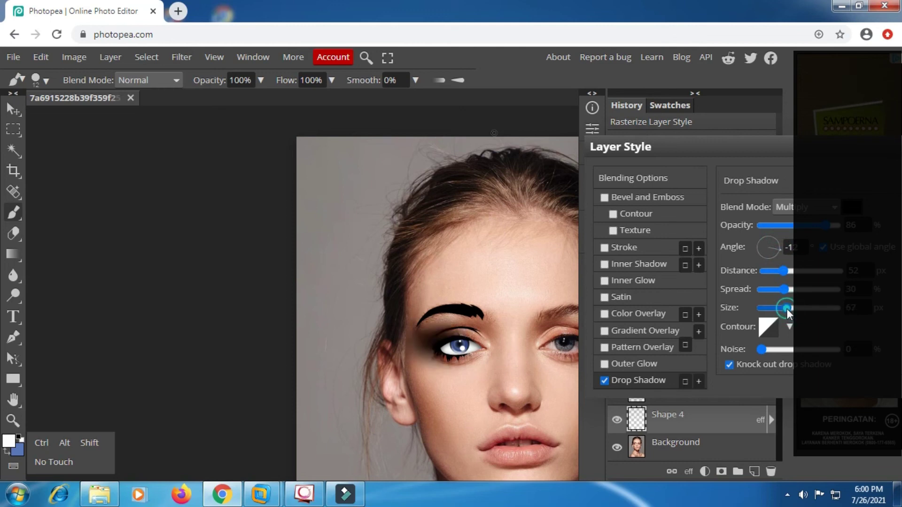
{"action": "left_click_drag", "start_coordinate": [764, 151], "coordinate": [759, 148]}
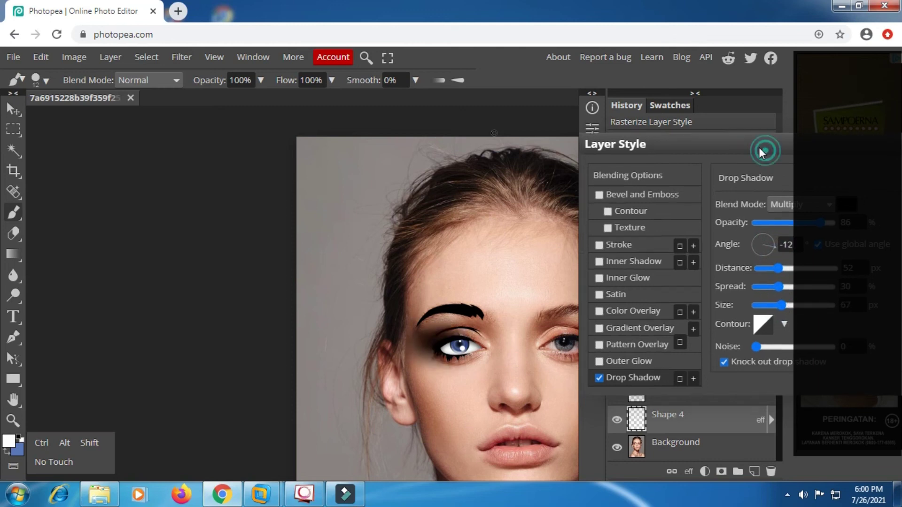
- Change the drop shadow colour to a deep reddish dark brown
{"action": "left_click", "coordinate": [845, 203]}
{"action": "left_click_drag", "start_coordinate": [195, 285], "coordinate": [188, 285]}
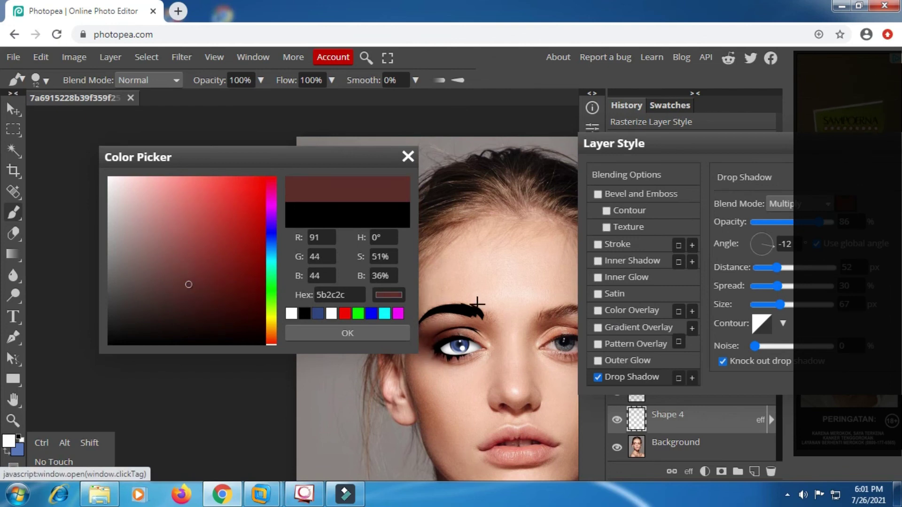
{"action": "left_click", "coordinate": [271, 338]}
{"action": "left_click", "coordinate": [206, 256]}
{"action": "left_click", "coordinate": [210, 282]}
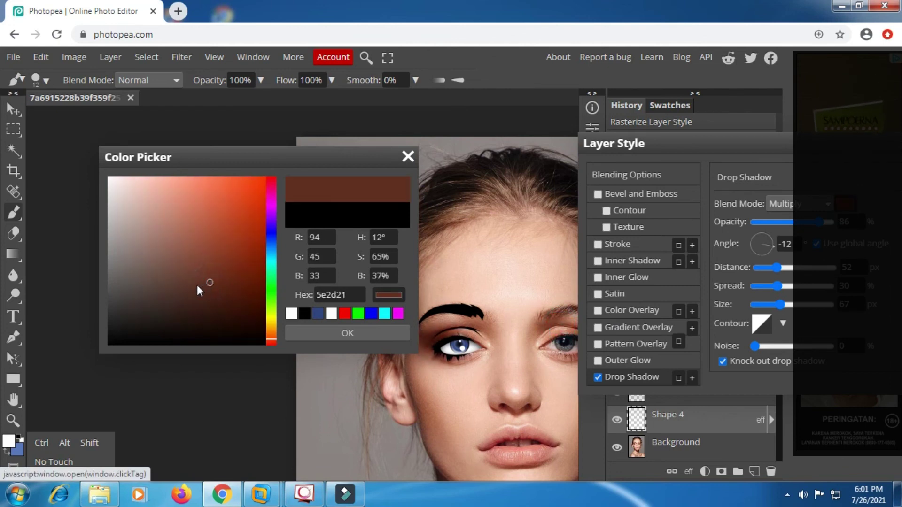
{"action": "left_click", "coordinate": [213, 285]}
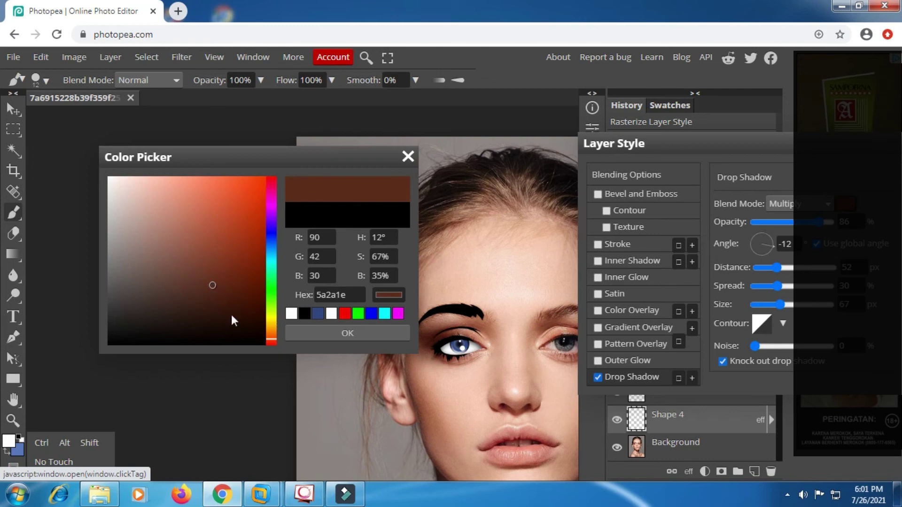
{"action": "left_click", "coordinate": [194, 288]}
{"action": "left_click", "coordinate": [342, 333]}
{"action": "type", "text": "100"}
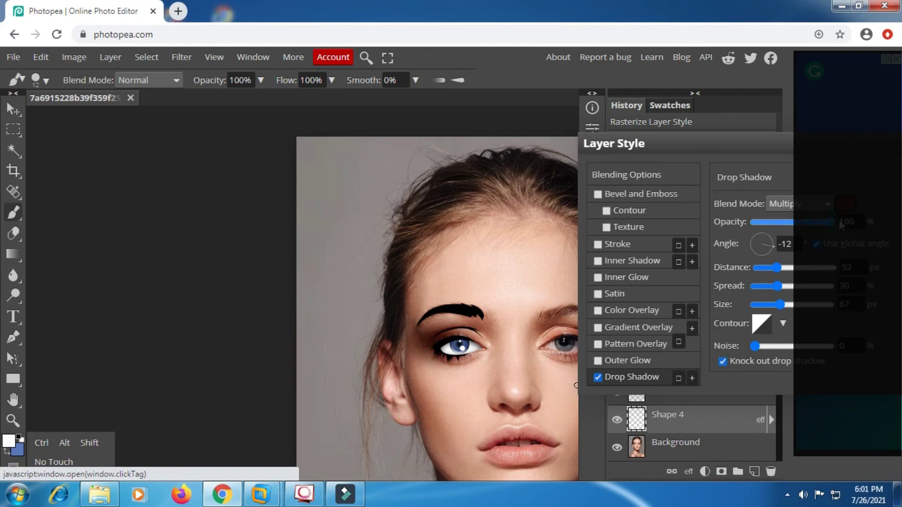
- Reduce shadow size and distance, widen spread, and set the angle to about -23
{"action": "left_click_drag", "start_coordinate": [783, 305], "coordinate": [774, 310]}
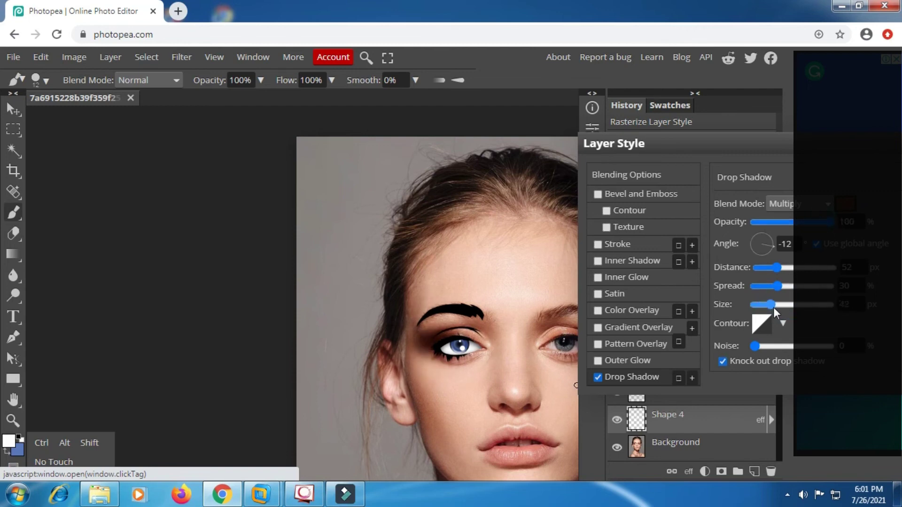
{"action": "left_click", "coordinate": [768, 267]}
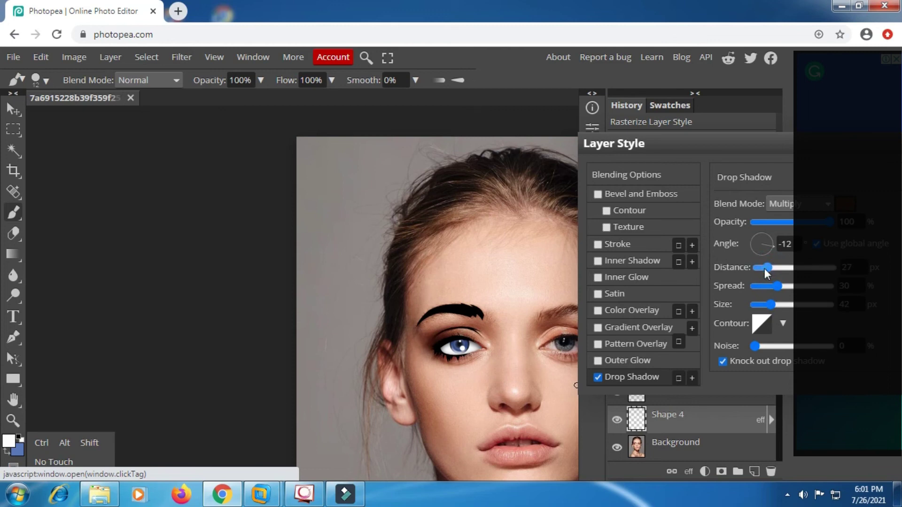
{"action": "left_click", "coordinate": [764, 268]}
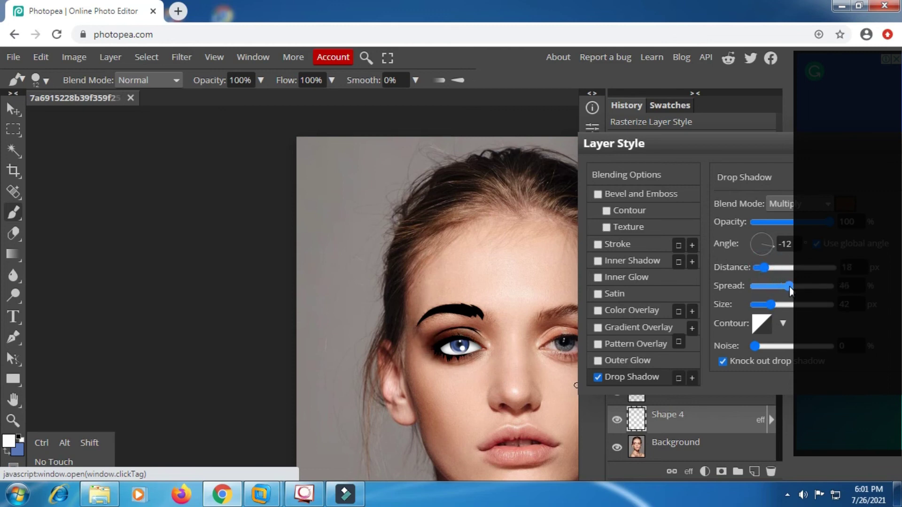
{"action": "left_click", "coordinate": [788, 286]}
{"action": "left_click", "coordinate": [769, 252]}
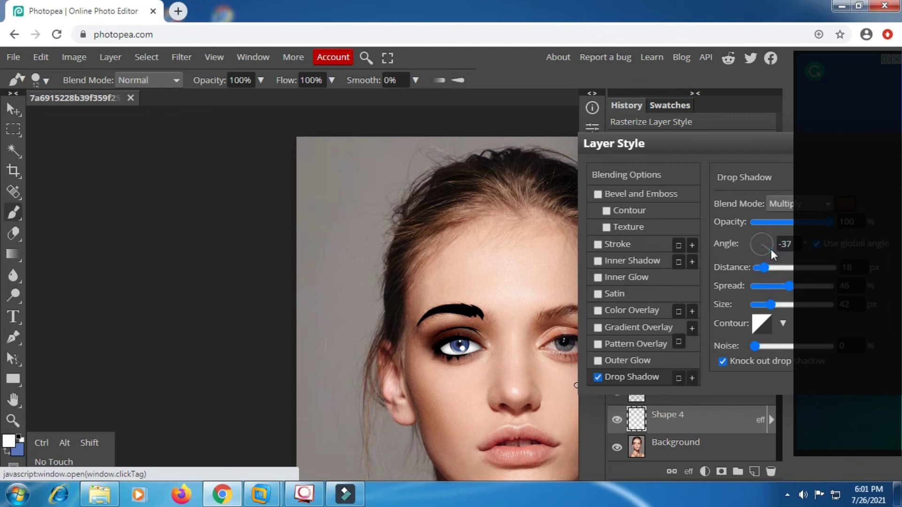
{"action": "left_click", "coordinate": [771, 247]}
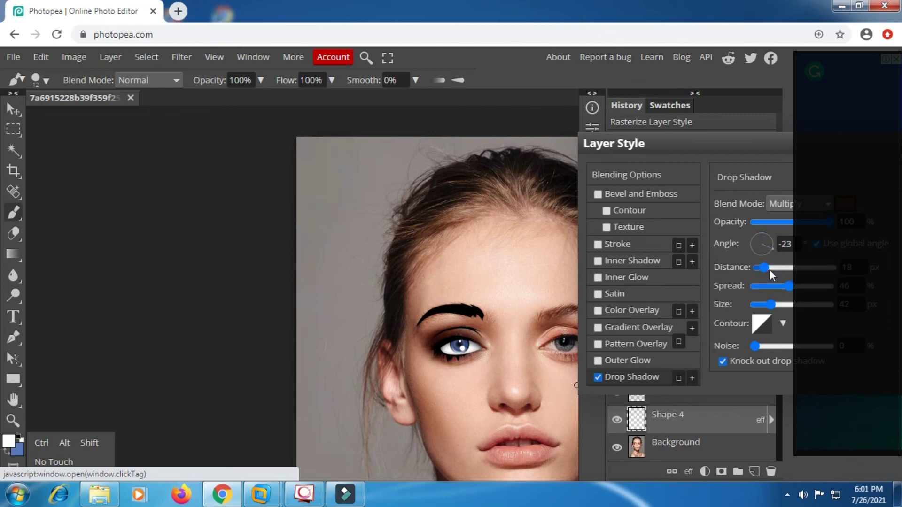
- Finish the shadow with slightly more distance and size, 34% spread and 88% opacity
{"action": "left_click_drag", "start_coordinate": [769, 270], "coordinate": [768, 267]}
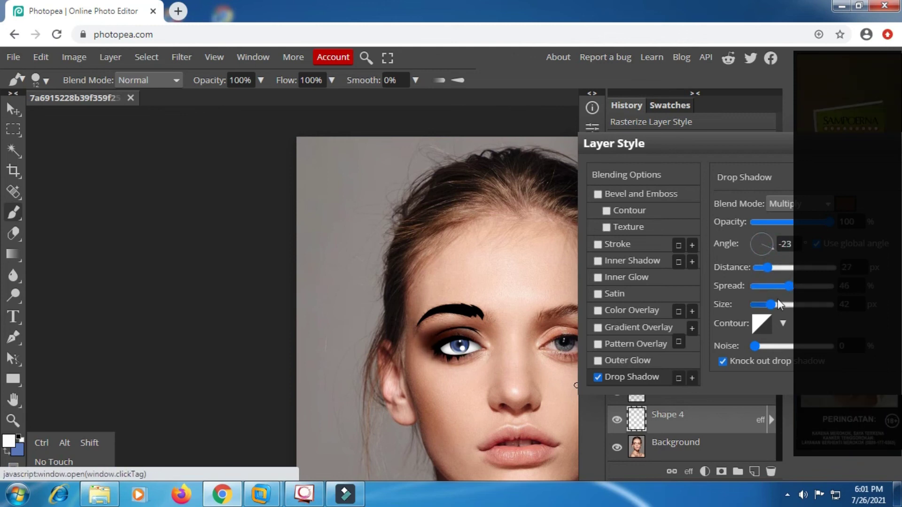
{"action": "left_click_drag", "start_coordinate": [770, 304], "coordinate": [777, 305]}
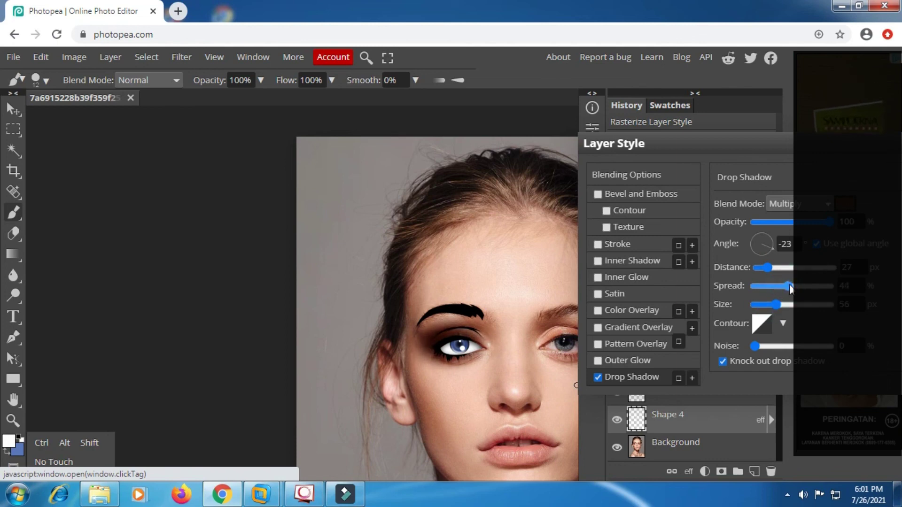
{"action": "left_click_drag", "start_coordinate": [791, 288], "coordinate": [778, 283]}
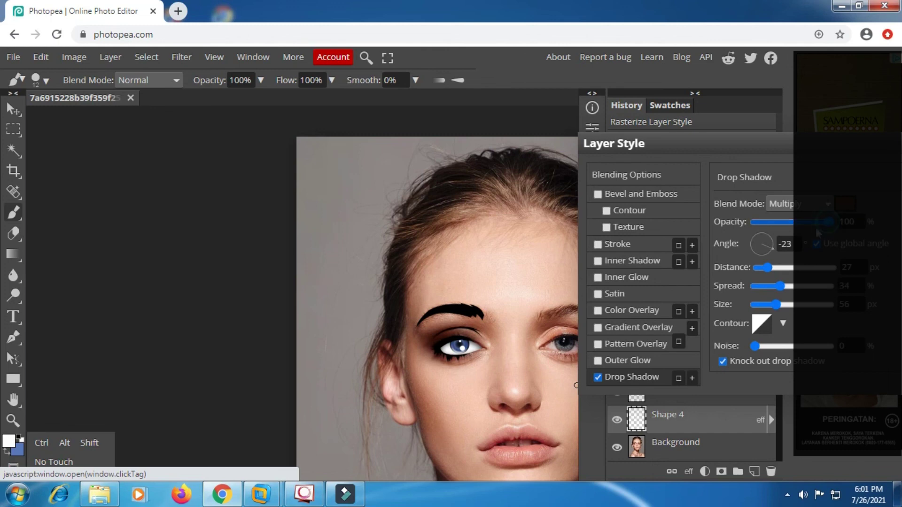
{"action": "left_click", "coordinate": [801, 223]}
{"action": "left_click_drag", "start_coordinate": [816, 229], "coordinate": [822, 303]}
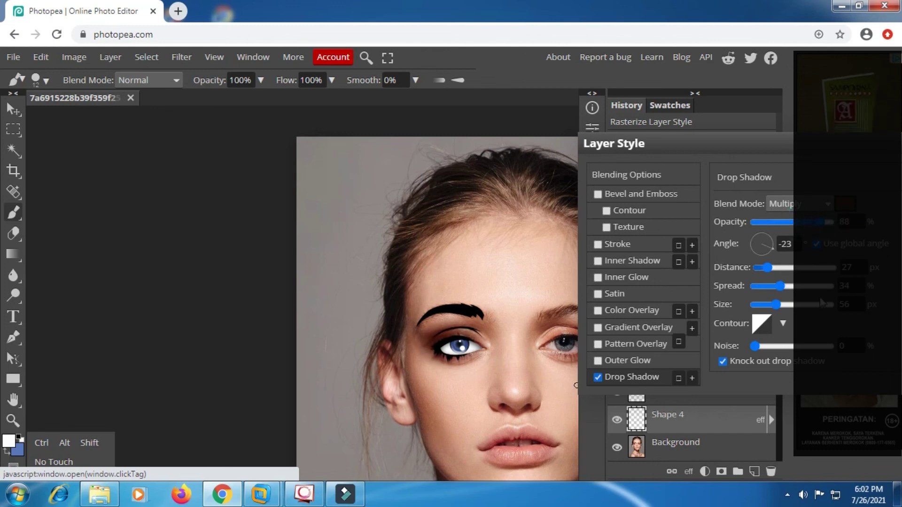
{"action": "mouse_move", "coordinate": [823, 150]}
{"action": "left_mouse_down"}
{"action": "mouse_move", "coordinate": [765, 141]}
{"action": "mouse_move", "coordinate": [673, 153]}
{"action": "left_mouse_up"}
- Confirm the eyeshadow style, hide the face photo, and add a Solid Color fill layer
{"action": "left_click", "coordinate": [760, 176]}
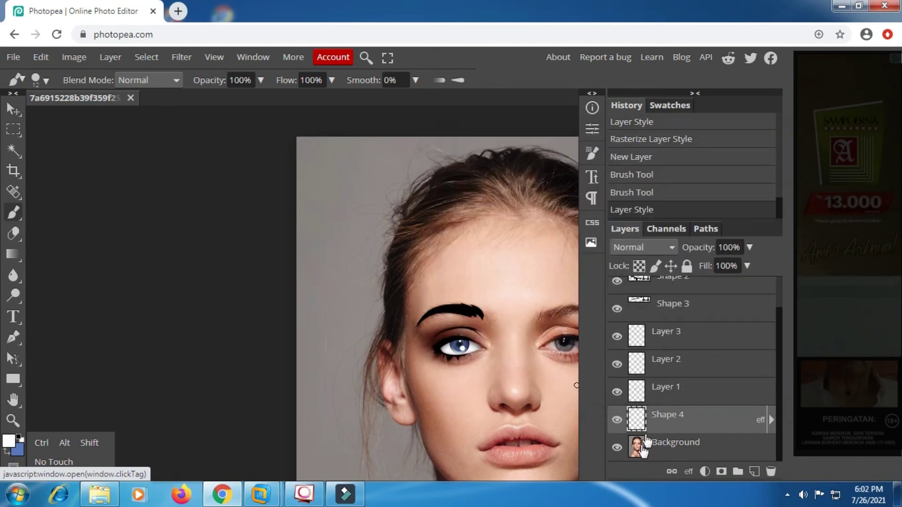
{"action": "left_click", "coordinate": [614, 446]}
{"action": "left_click", "coordinate": [689, 448]}
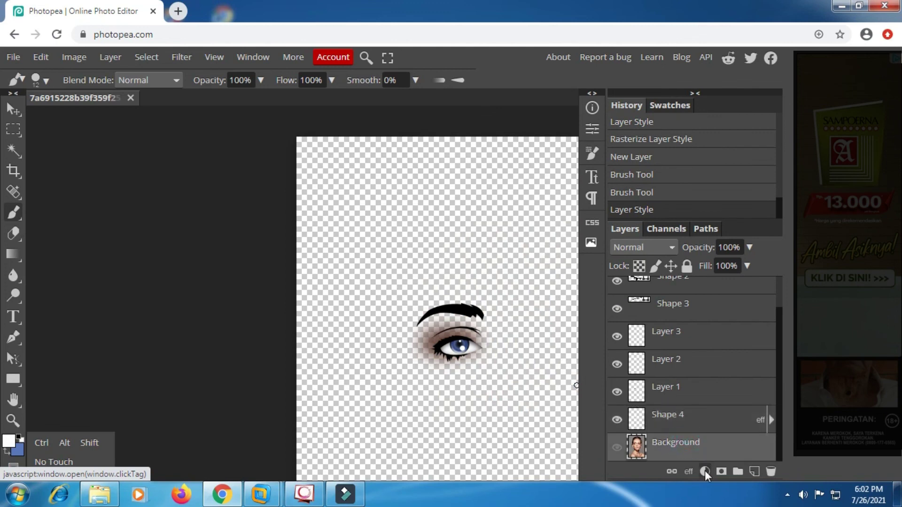
{"action": "left_click", "coordinate": [705, 471]}
{"action": "left_click", "coordinate": [703, 62]}
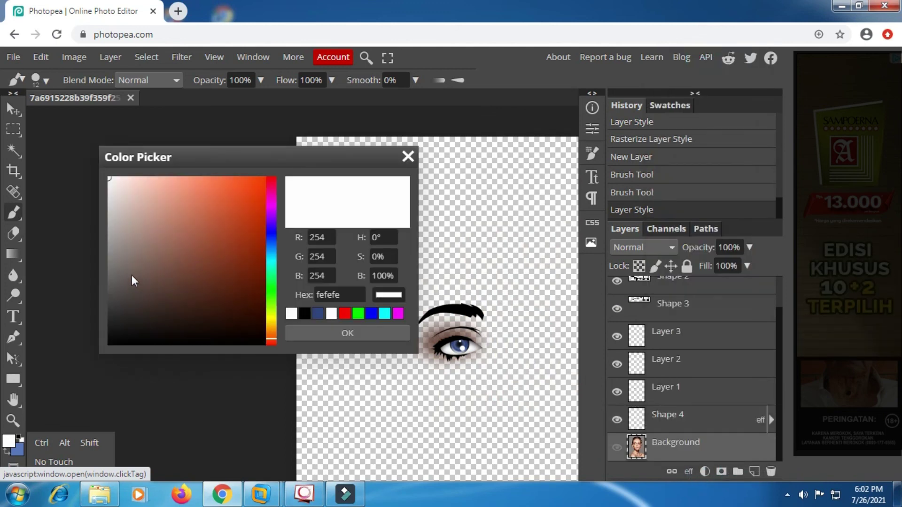
- Set the fill colour to a light tan skin tone
{"action": "mouse_move", "coordinate": [155, 227]}
{"action": "left_mouse_down"}
{"action": "mouse_move", "coordinate": [166, 234]}
{"action": "mouse_move", "coordinate": [173, 227]}
{"action": "left_mouse_up"}
{"action": "left_click", "coordinate": [271, 332]}
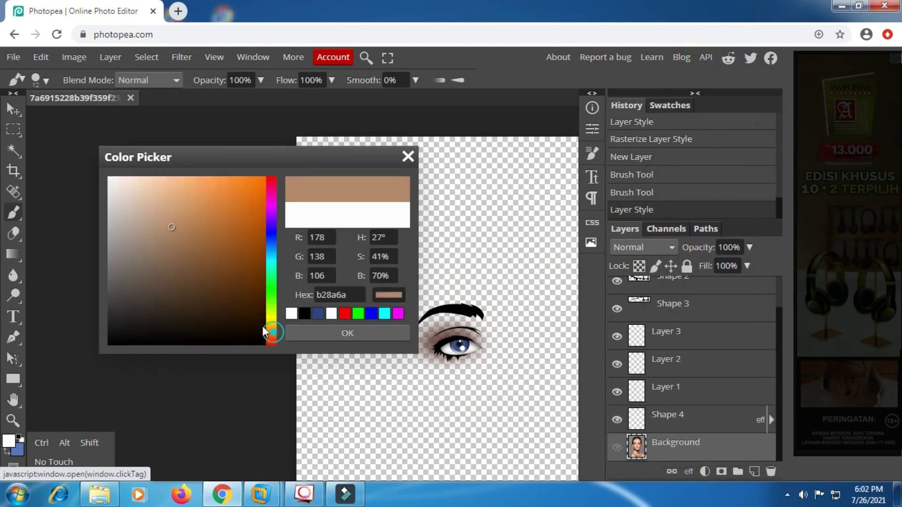
{"action": "left_click", "coordinate": [176, 253]}
{"action": "left_click", "coordinate": [271, 336]}
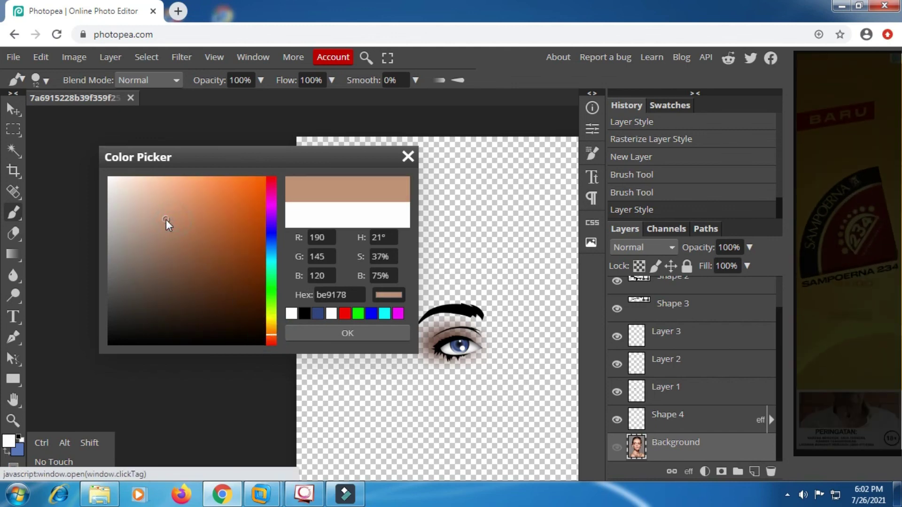
{"action": "left_click_drag", "start_coordinate": [185, 226], "coordinate": [166, 205]}
{"action": "left_click", "coordinate": [327, 332]}
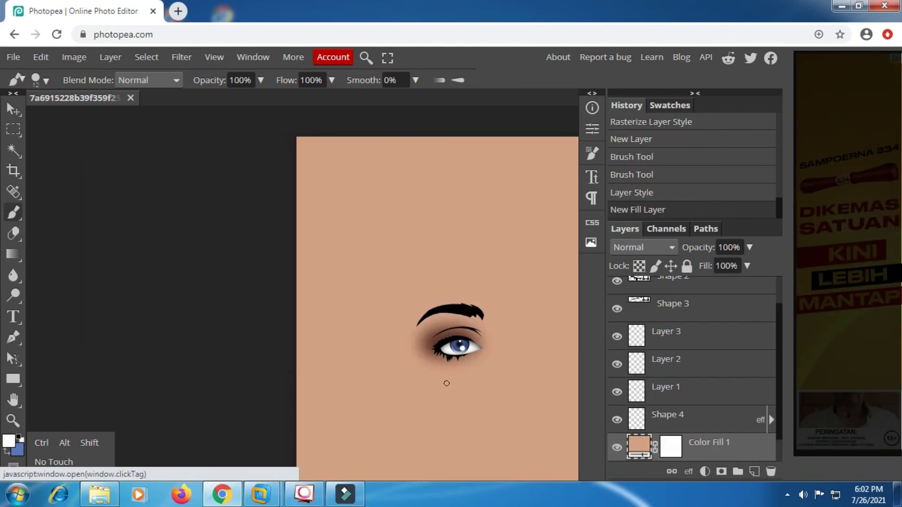
- Move the hidden Background photo layer above Color Fill 1, keeping it hidden
{"action": "scroll", "coordinate": [474, 374], "scroll_direction": "up", "scroll_amount": 3}
{"action": "scroll", "coordinate": [492, 370], "scroll_direction": "up", "scroll_amount": 2}
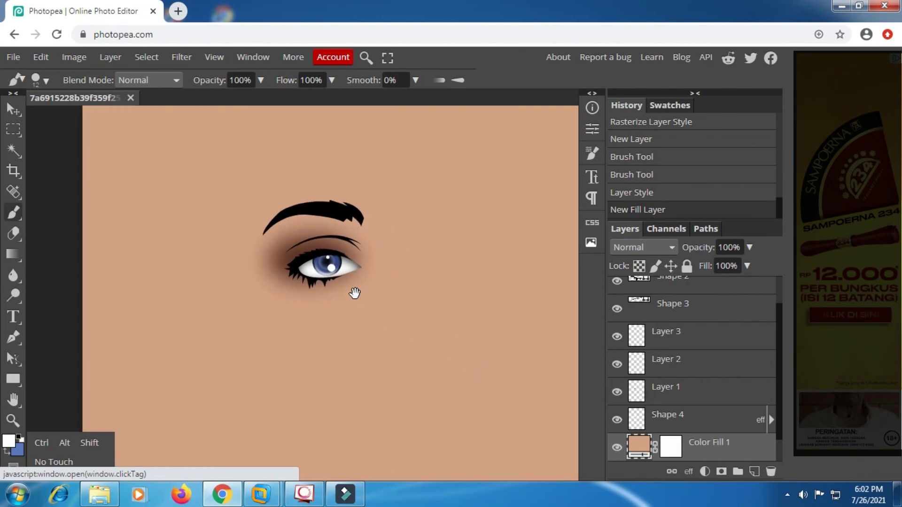
{"action": "scroll", "coordinate": [664, 417], "scroll_direction": "down", "scroll_amount": 1}
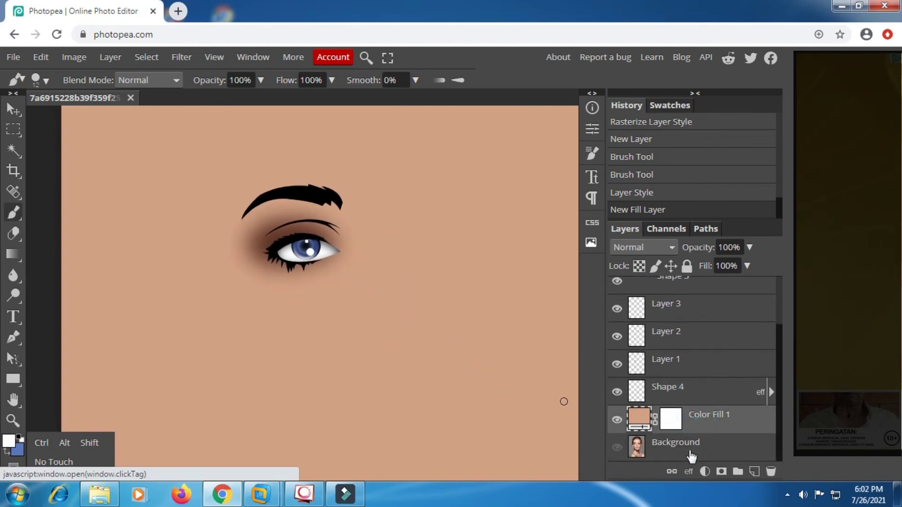
{"action": "left_click", "coordinate": [688, 444]}
{"action": "left_click_drag", "start_coordinate": [692, 436], "coordinate": [692, 419]}
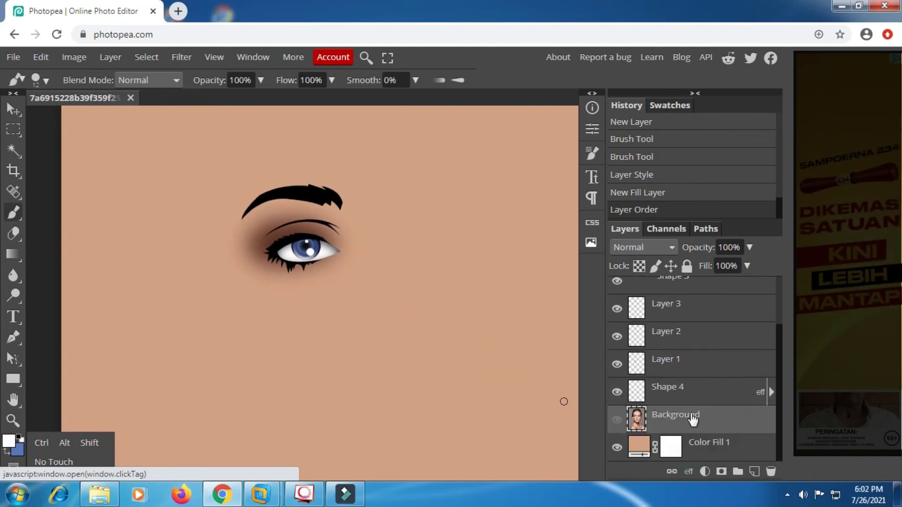
{"action": "left_click", "coordinate": [613, 420]}
{"action": "scroll", "coordinate": [324, 301], "scroll_direction": "down", "scroll_amount": 2}
{"action": "scroll", "coordinate": [323, 301], "scroll_direction": "down", "scroll_amount": 2}
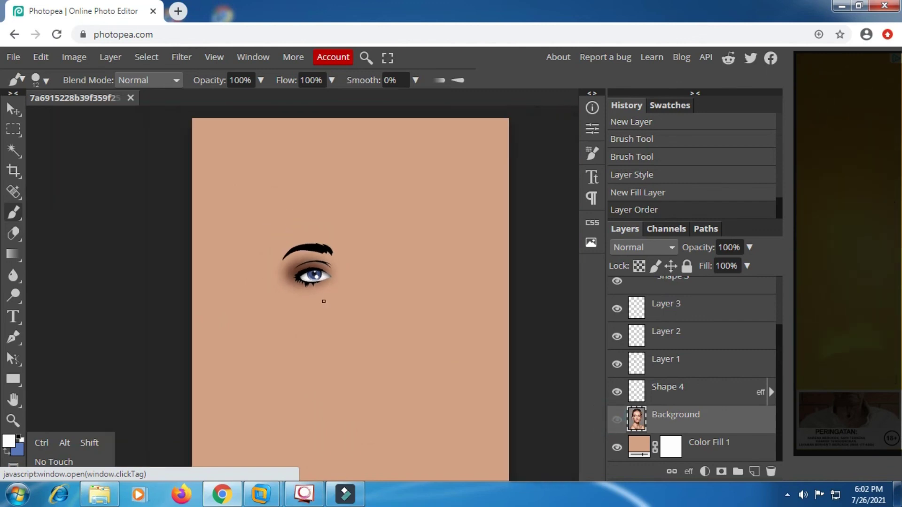
{"action": "left_click", "coordinate": [787, 495]}
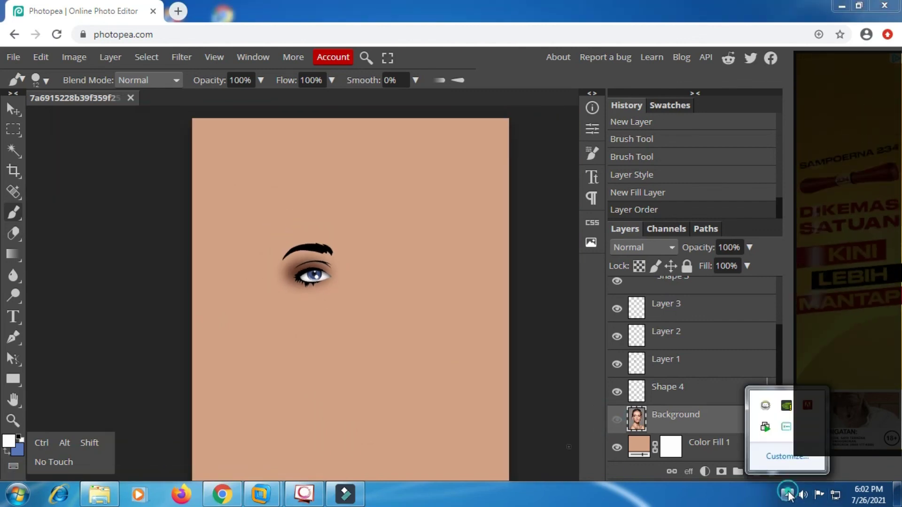
{"action": "right_click", "coordinate": [787, 428]}
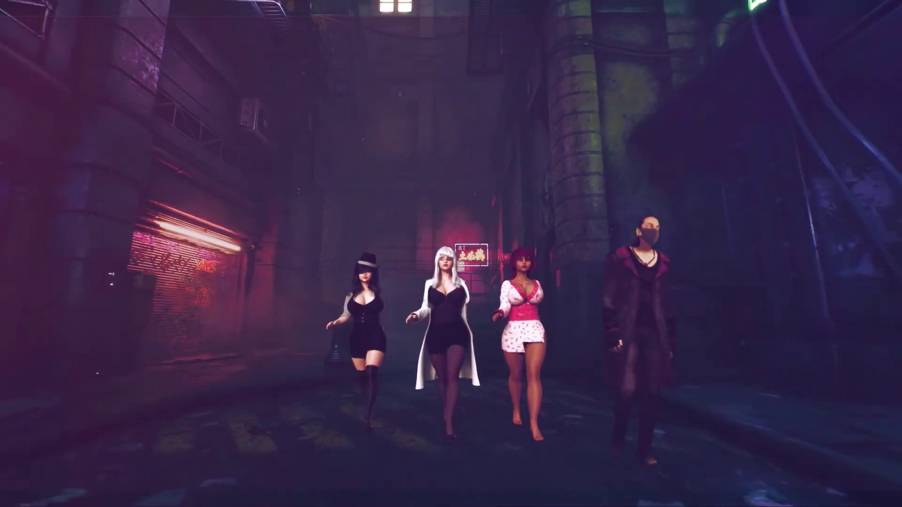